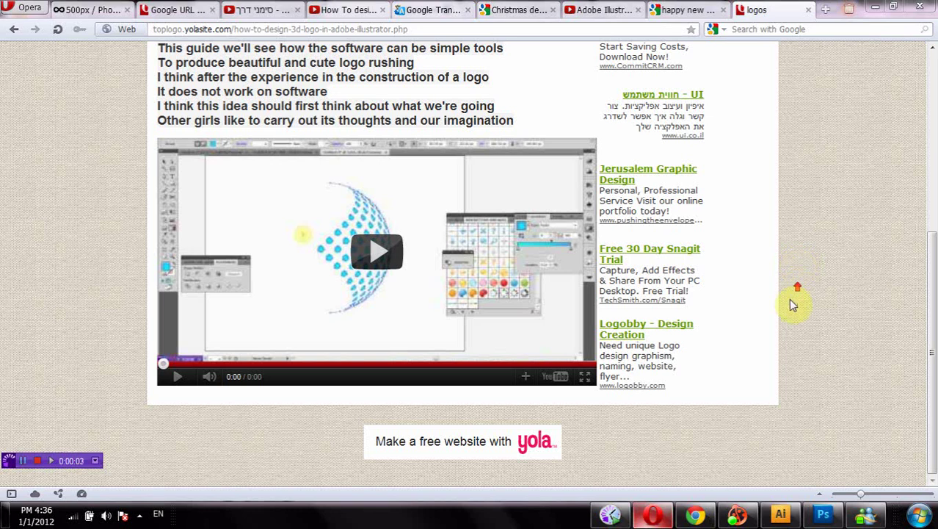
Step: Leave the Opera logo tutorial and bring up Illustrator's blank Untitled-5 document
drag(930, 312, 933, 285)
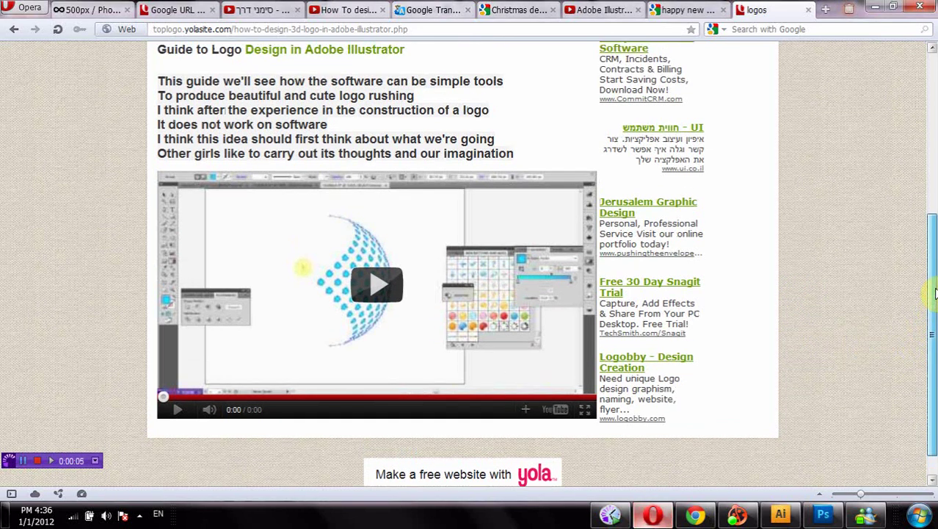
click(781, 514)
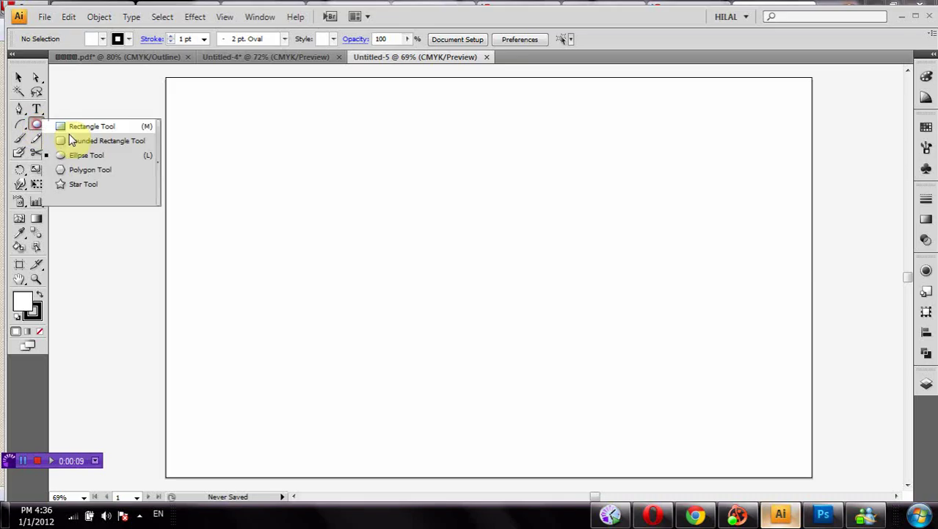
Step: Draw a long flat rectangle near the artboard top with black fill and no stroke
drag(48, 131, 66, 126)
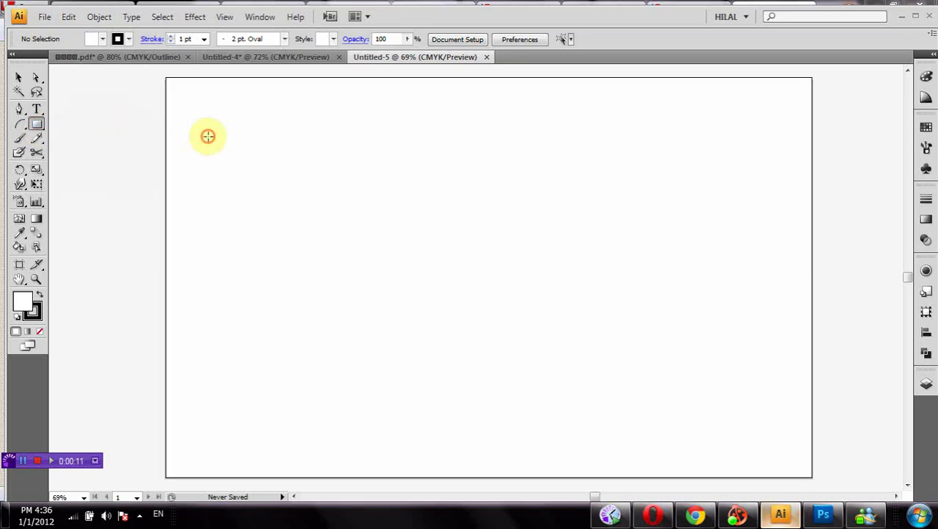
drag(208, 136, 718, 184)
click(102, 39)
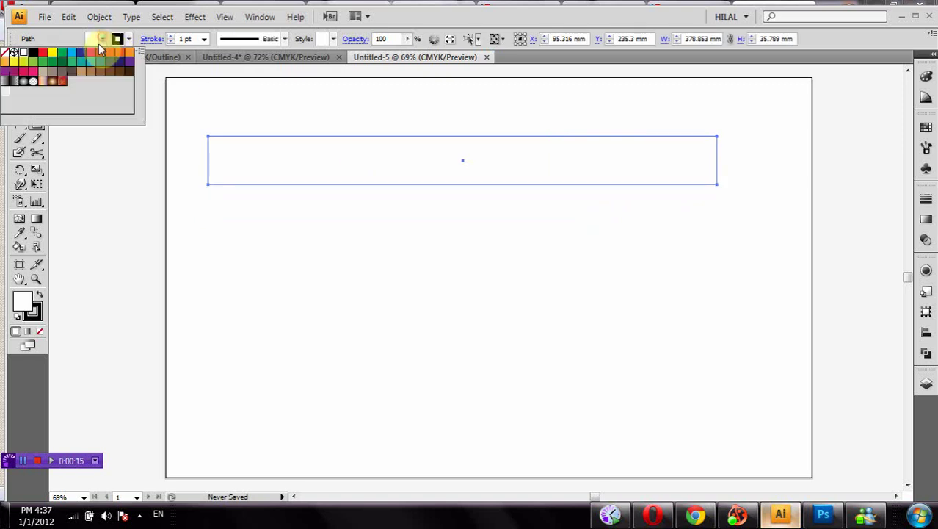
click(32, 52)
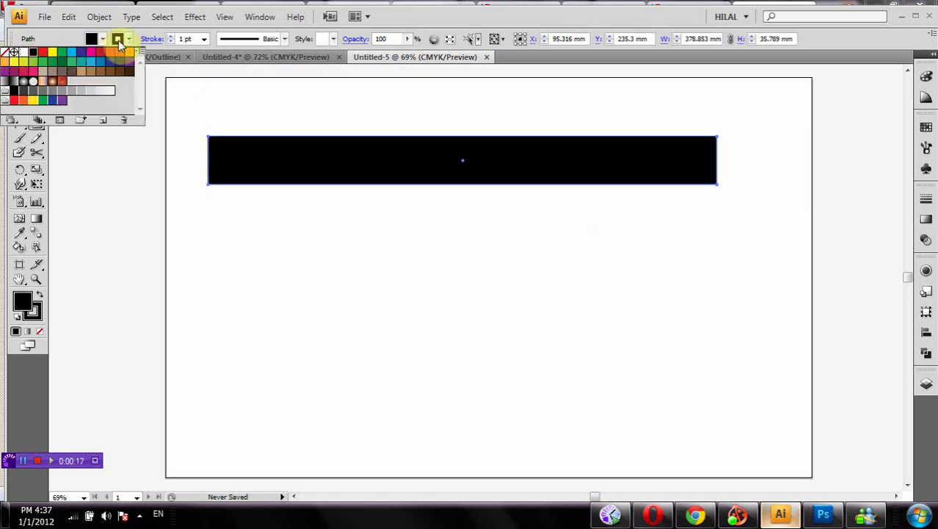
click(6, 53)
right_click(235, 159)
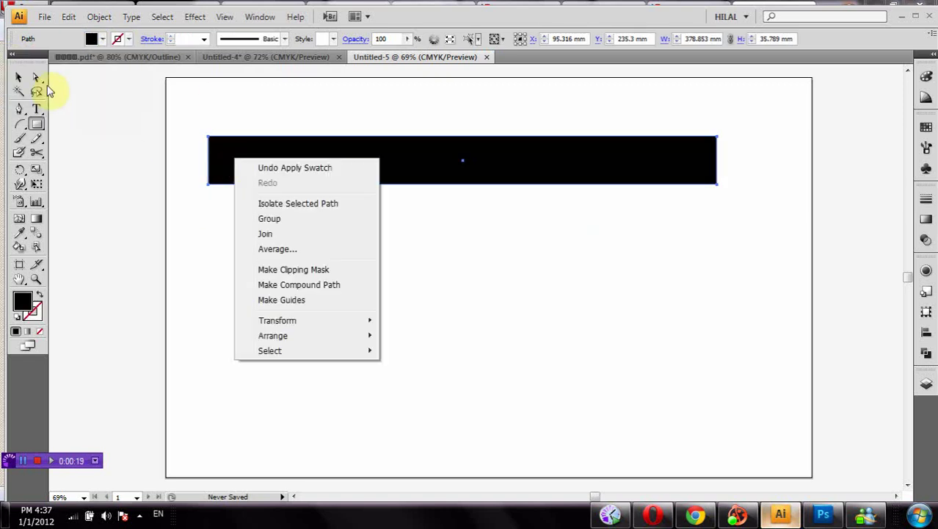
Step: Add an extra anchor point on the rectangle's left edge
drag(19, 109, 83, 138)
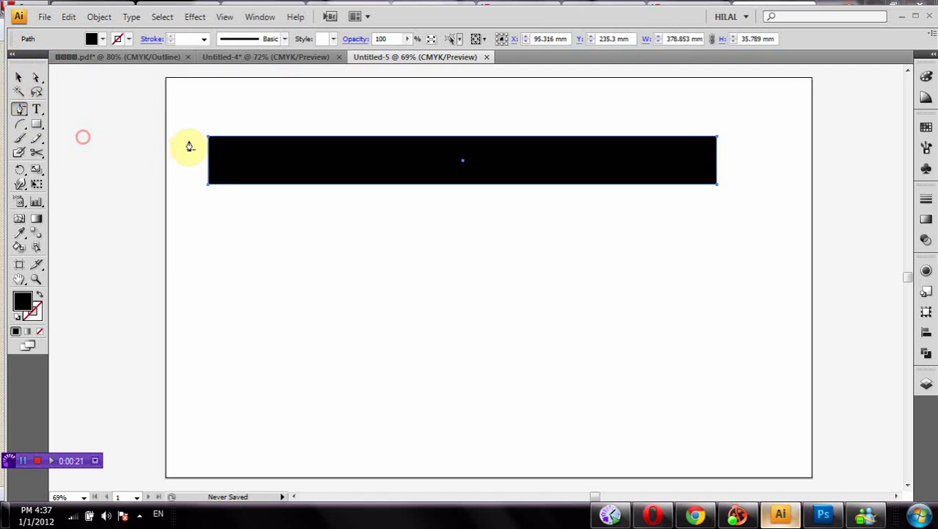
drag(20, 109, 64, 130)
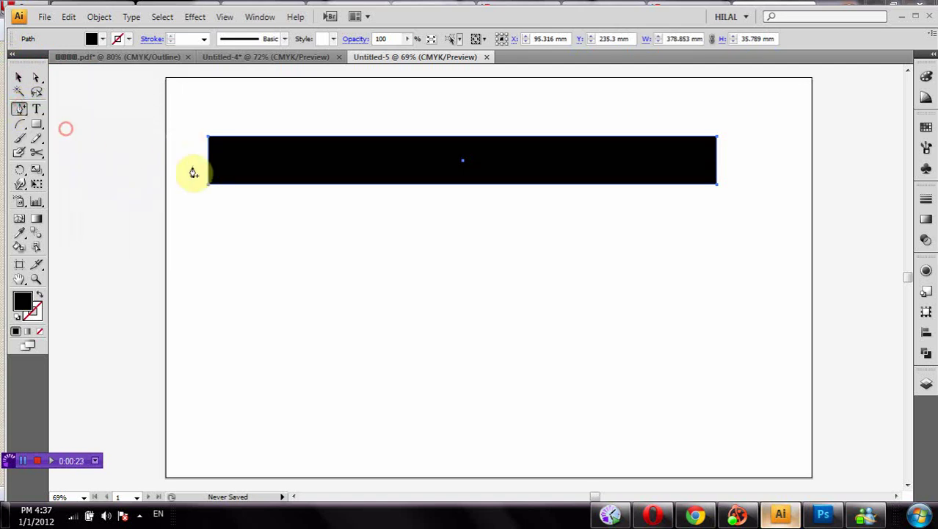
click(207, 161)
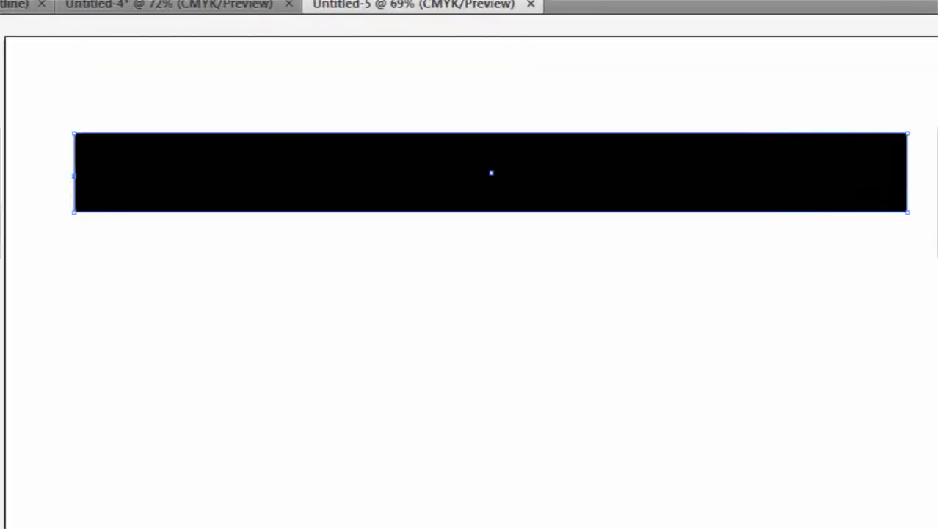
Step: Delete the top-left corner anchor to taper the bar into a wedge, then reselect it whole
click(10, 141)
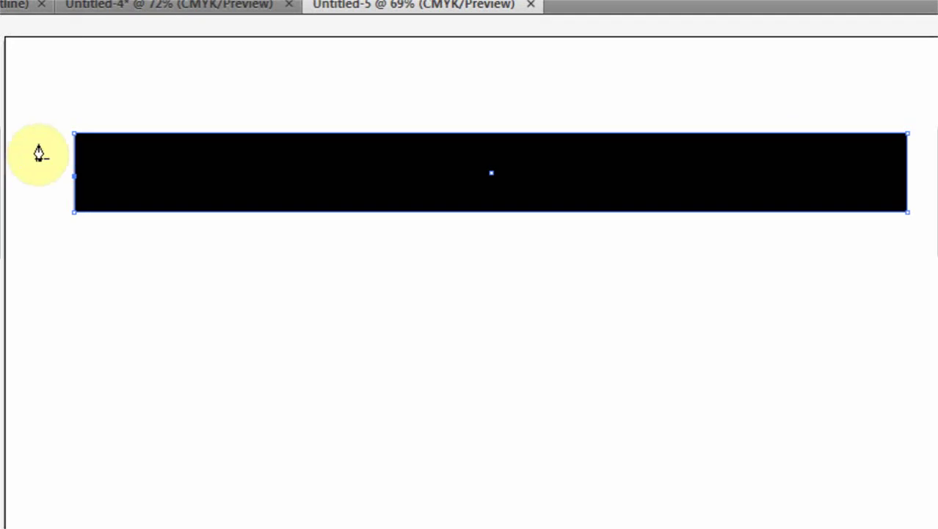
click(75, 135)
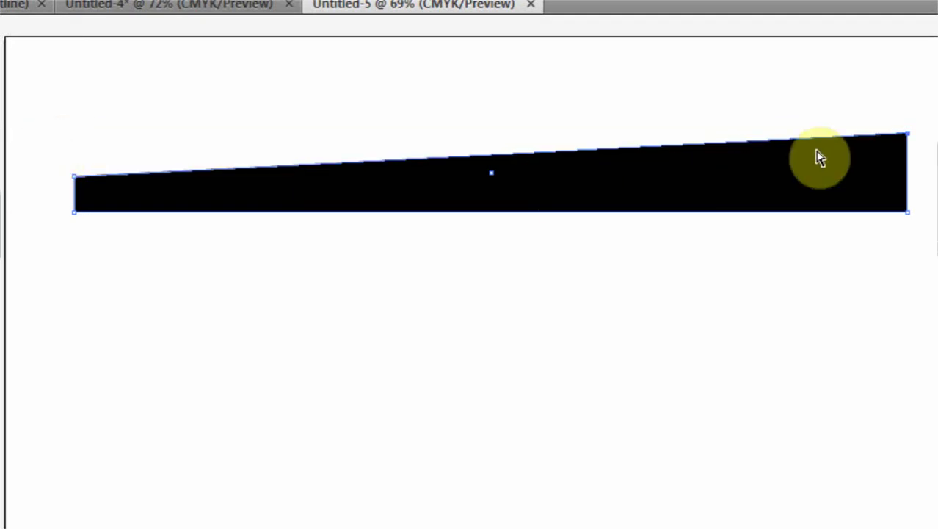
click(120, 150)
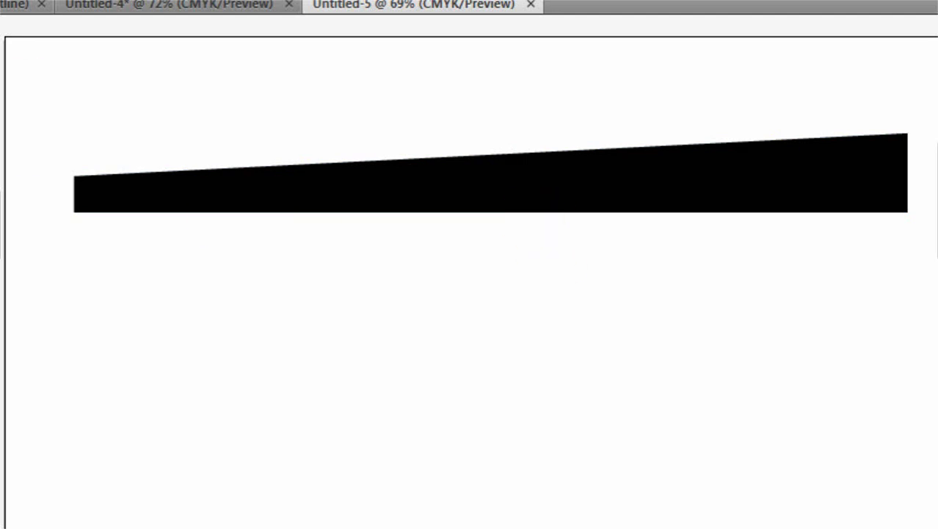
click(137, 202)
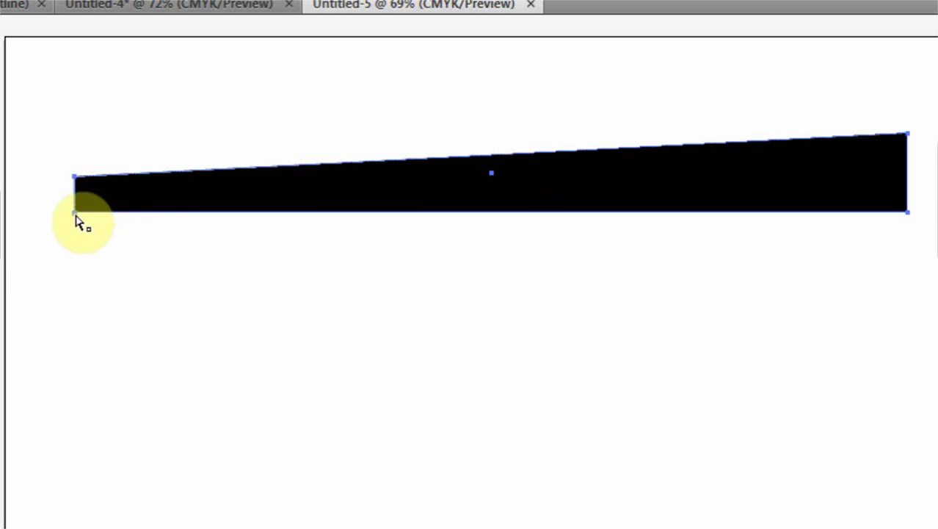
click(74, 210)
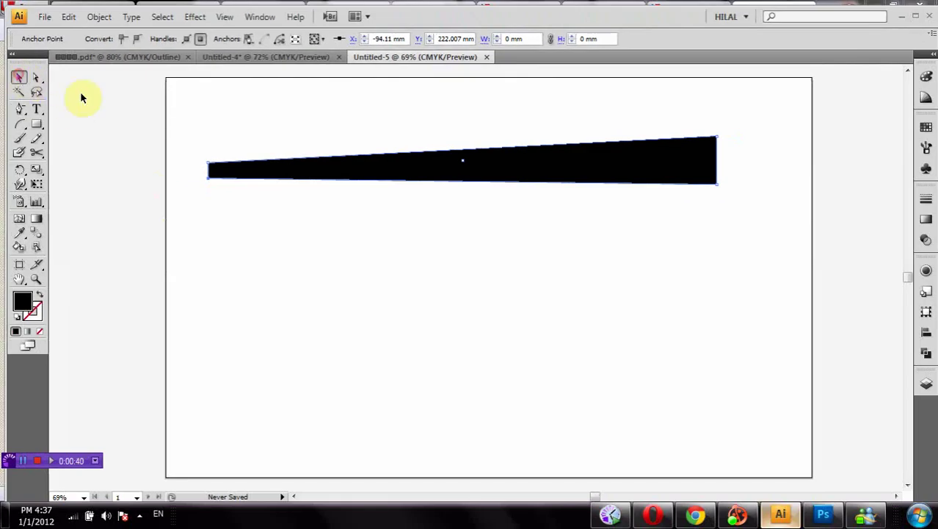
key(v)
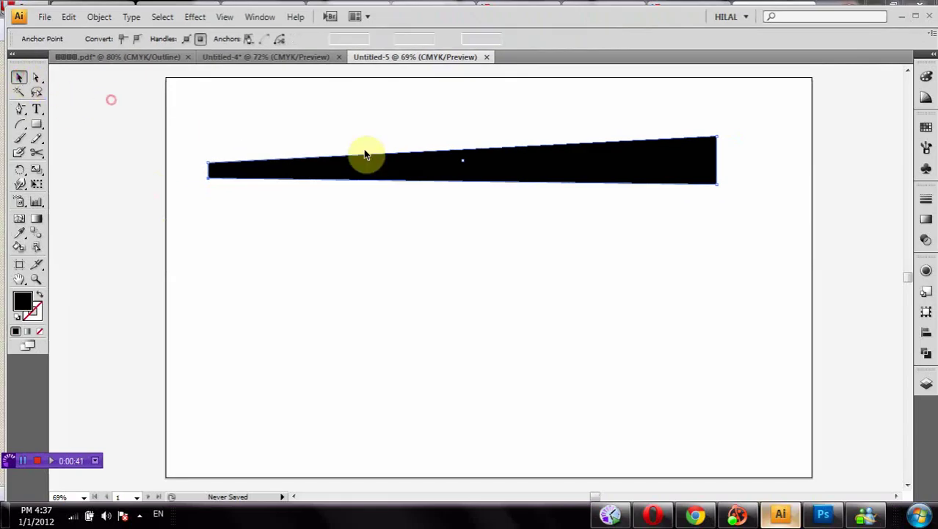
click(440, 126)
click(456, 171)
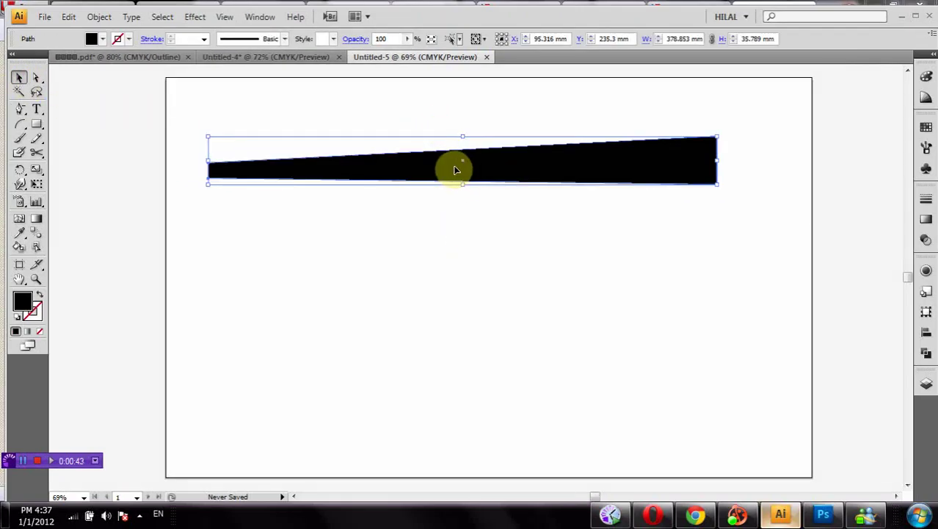
Step: Alt-drag a copy of the wedge below and rotate and nudge it beside the original
drag(455, 170, 445, 218)
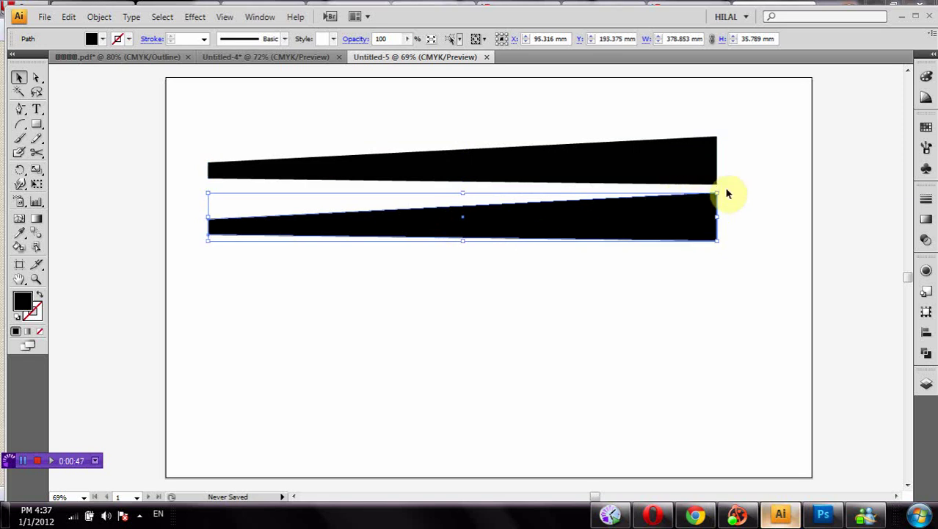
drag(722, 190, 724, 202)
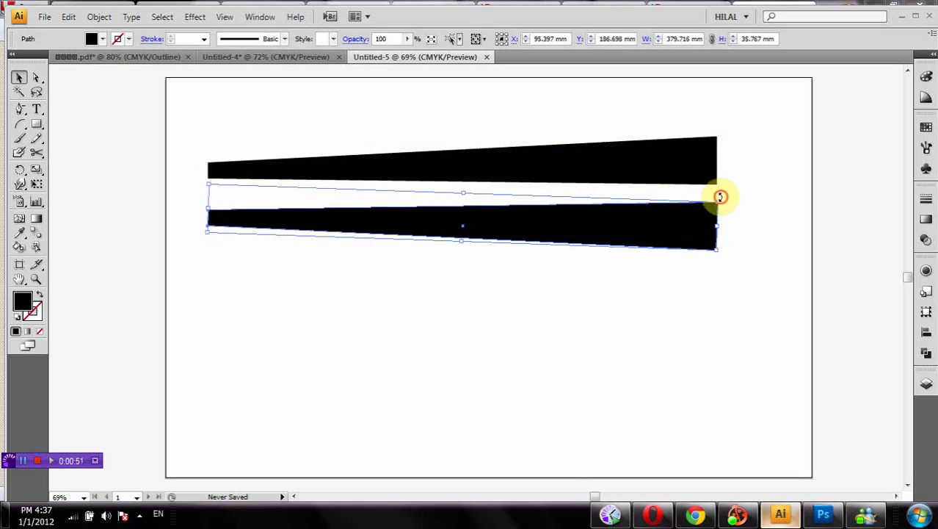
drag(720, 197, 725, 209)
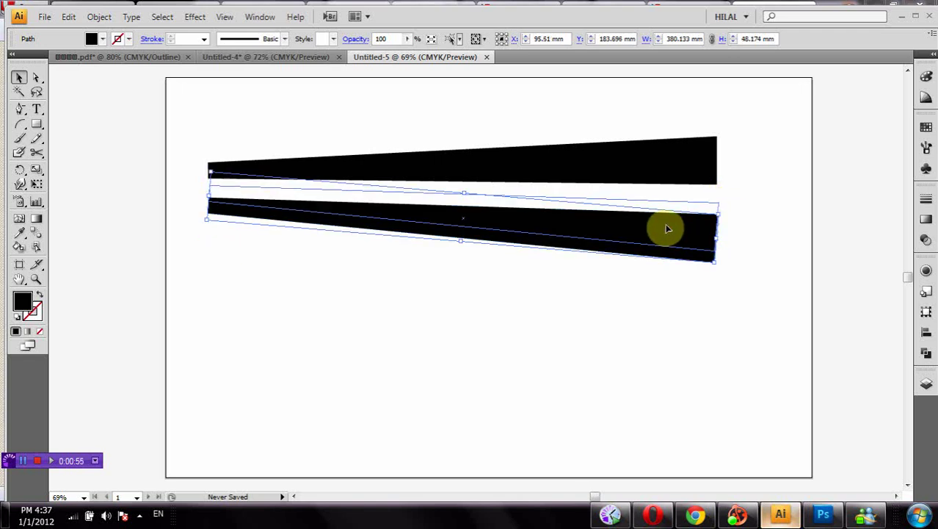
drag(664, 224, 665, 210)
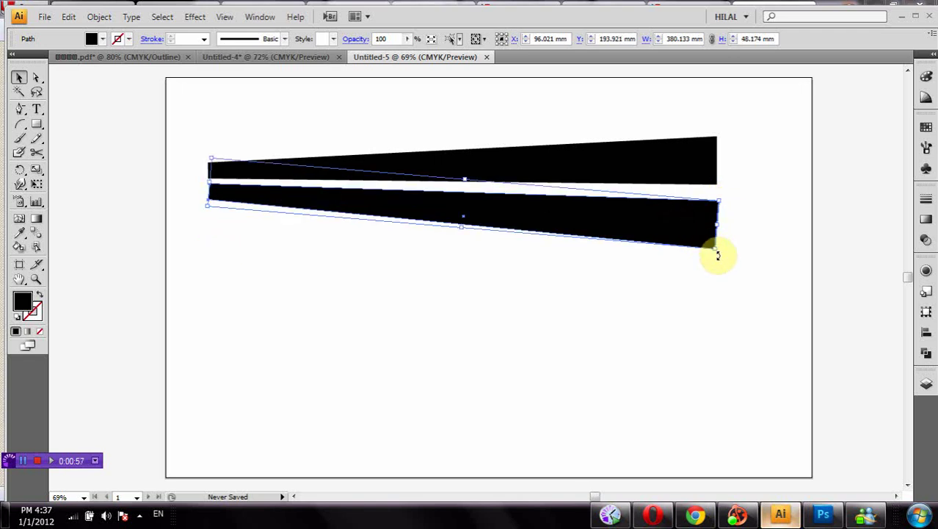
drag(718, 255, 713, 247)
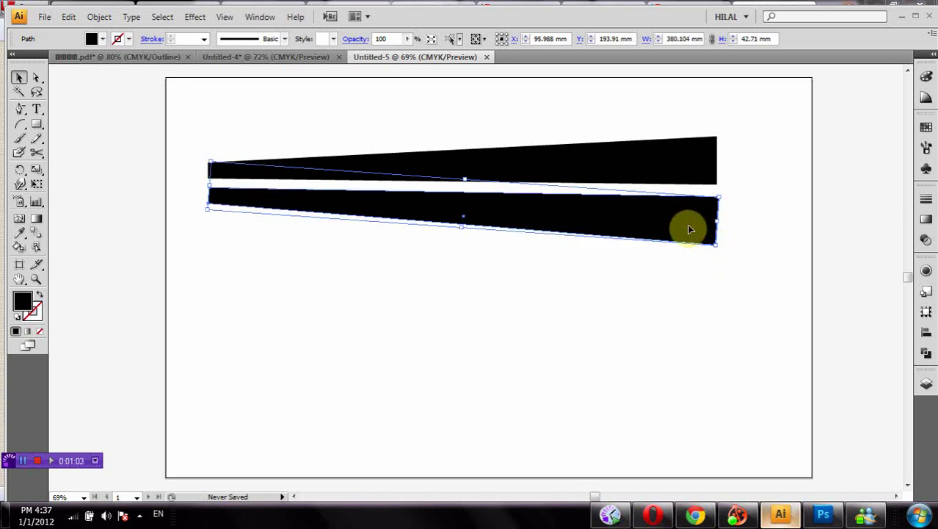
key(Up)
key(Up)
key(Up)
key(Up)
key(Up)
key(Up)
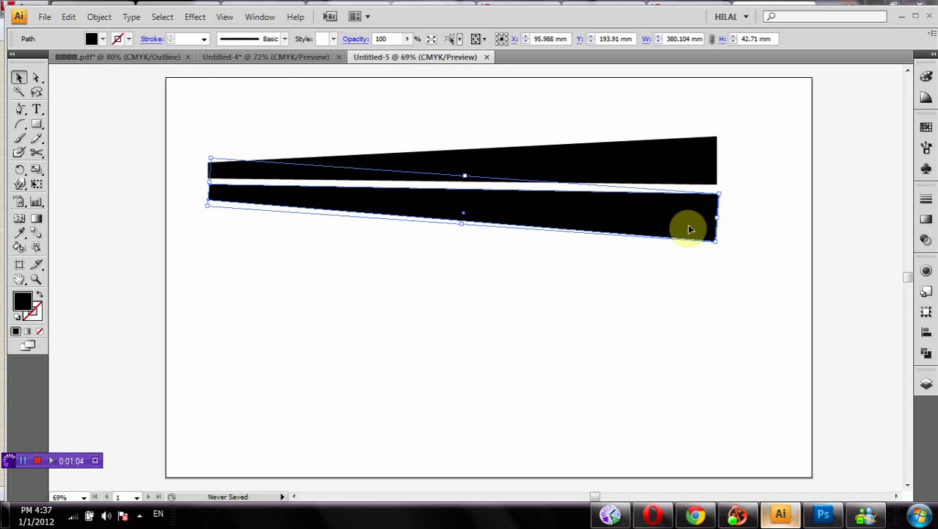
key(Up)
key(Up)
Step: Copy the wedge pair, rotate it under the originals into a fan of four, and select all
key(ctrl+a)
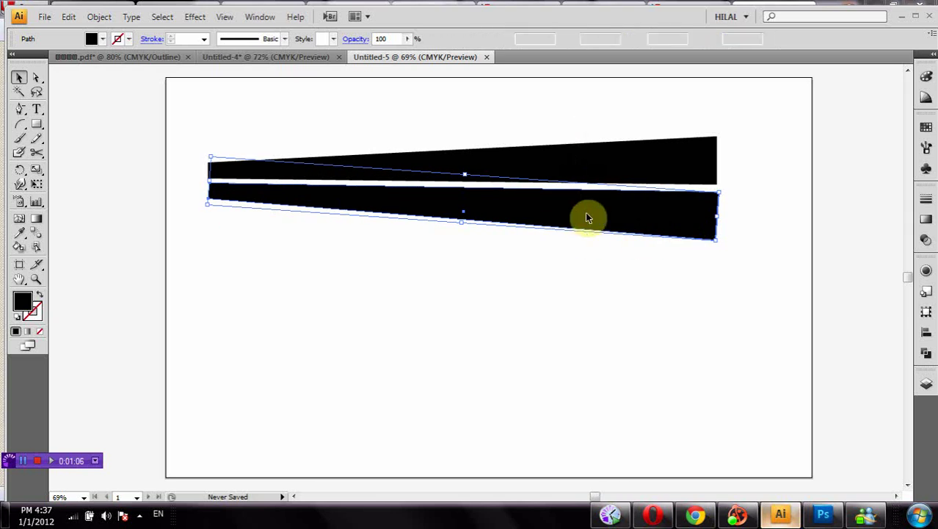
drag(585, 212, 582, 325)
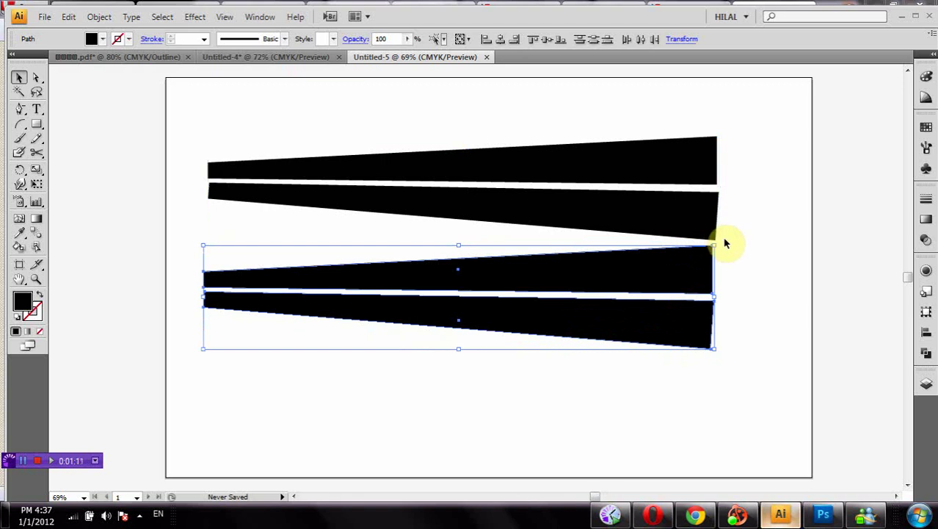
drag(721, 241, 721, 269)
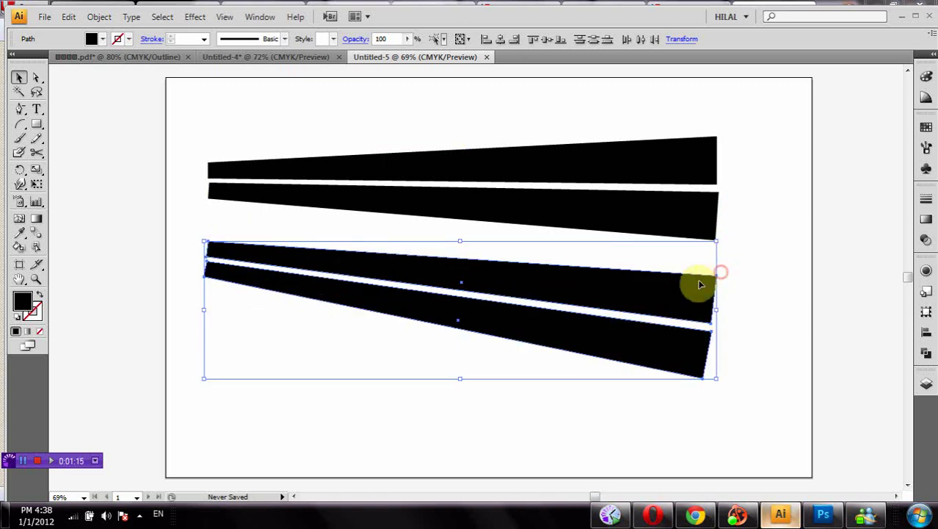
drag(597, 290, 596, 260)
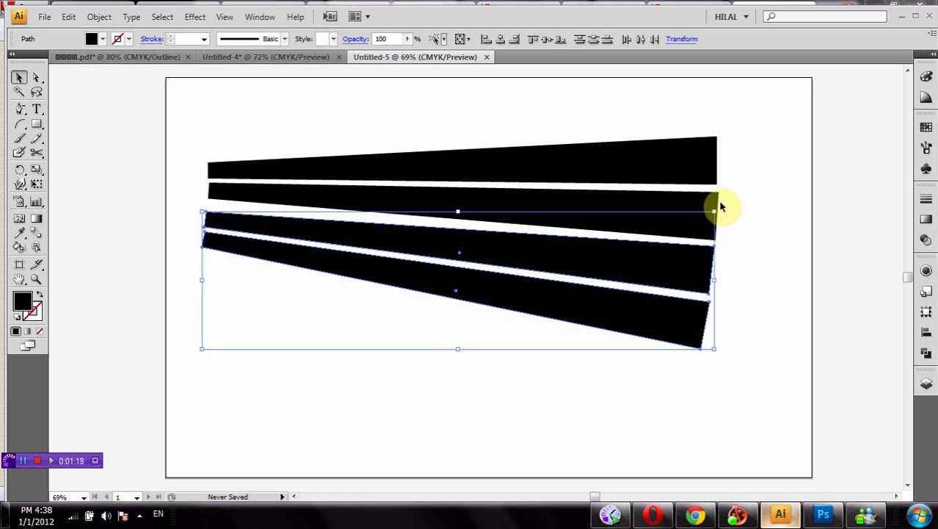
drag(717, 204, 727, 210)
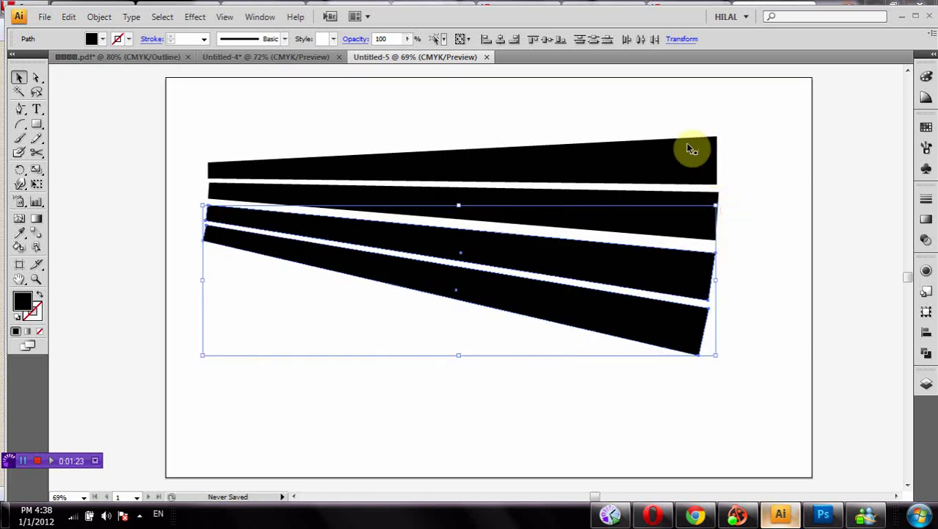
click(627, 124)
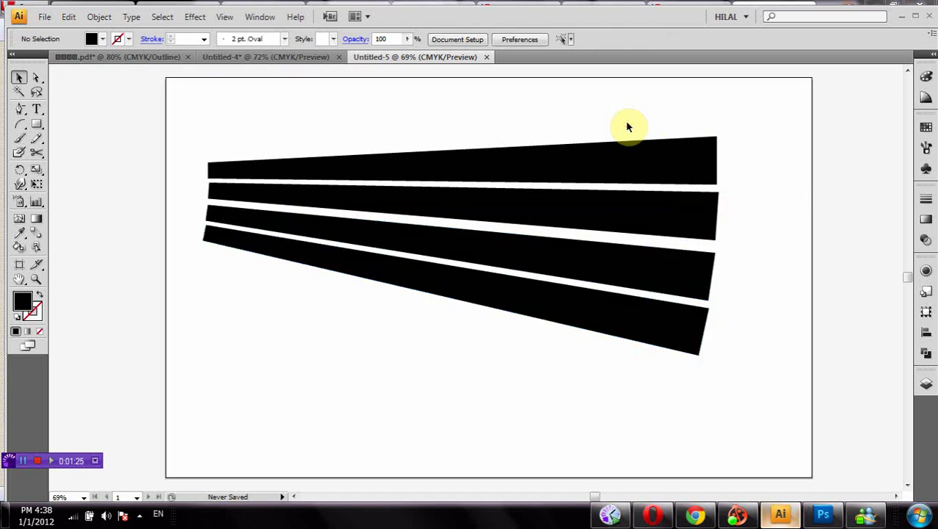
drag(627, 122, 602, 327)
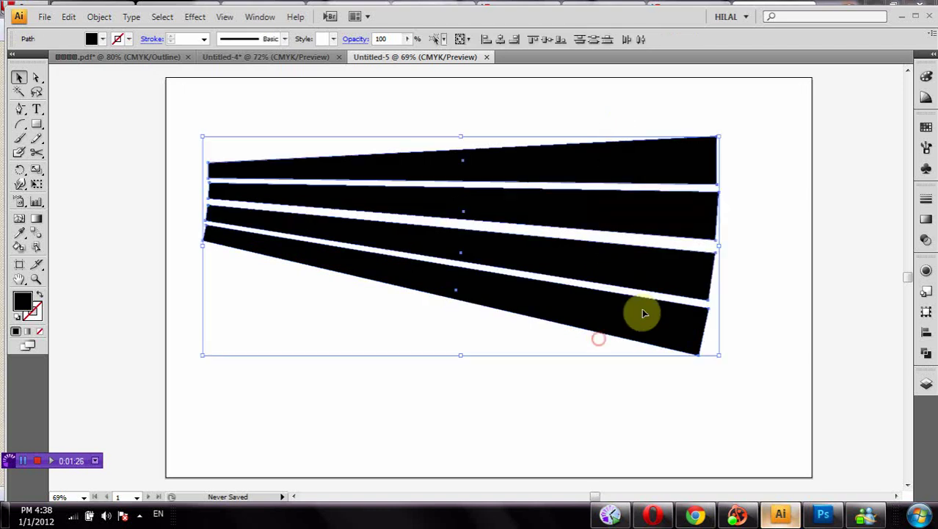
Step: Save the four wedges as a New Symbol in the Symbols panel and delete them from the artboard
click(926, 169)
drag(649, 165, 821, 176)
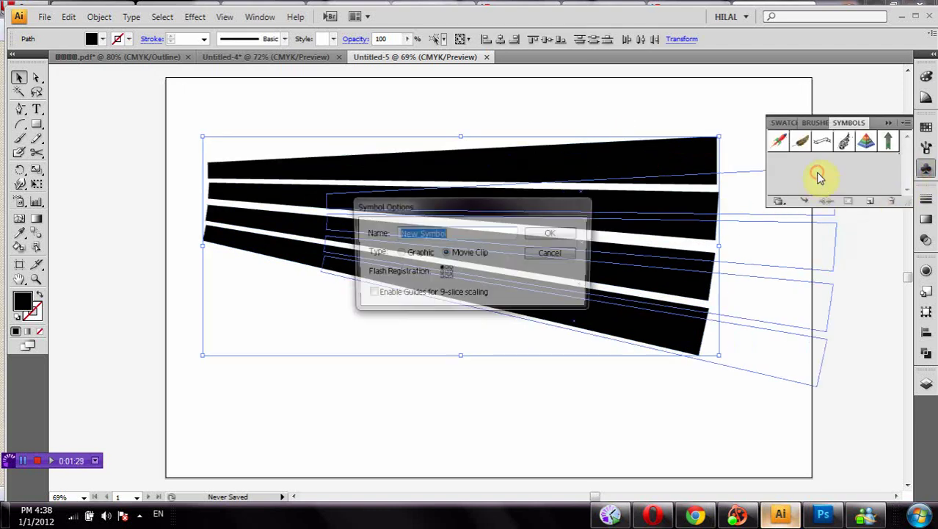
click(550, 233)
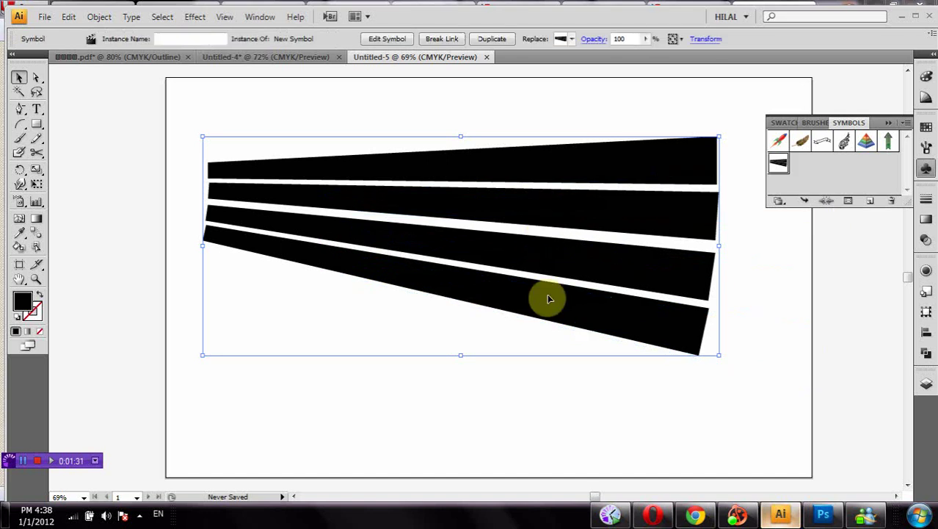
key(Delete)
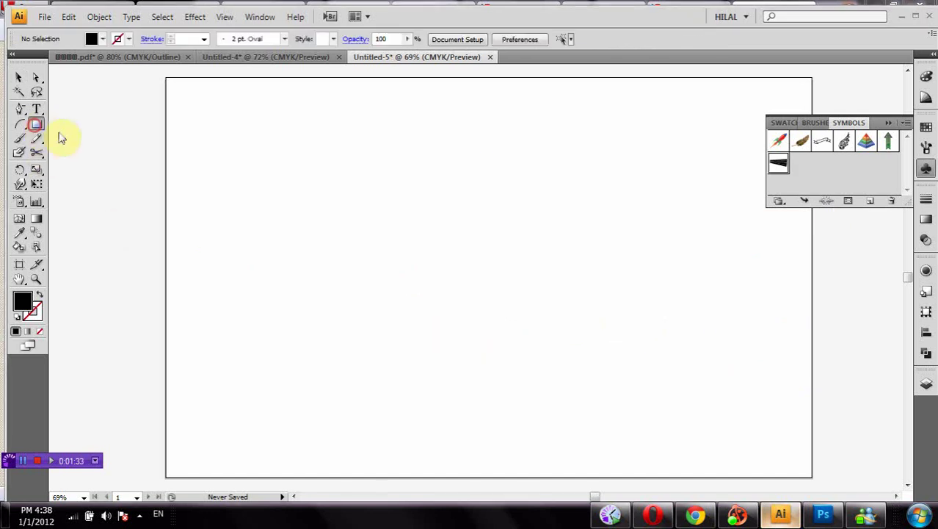
Step: Discard a stray hexagon, then draw a large black circle and move it toward the page centre
drag(61, 137, 109, 165)
drag(351, 171, 550, 348)
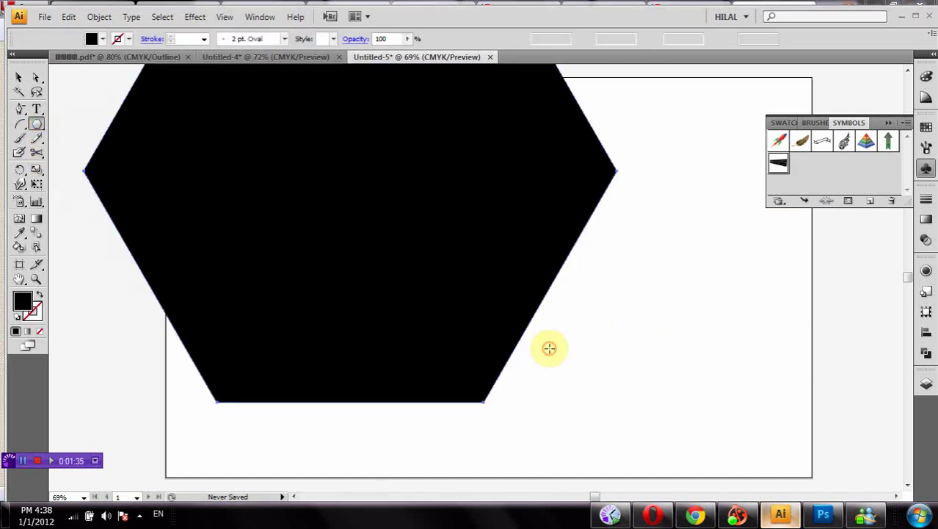
key(Delete)
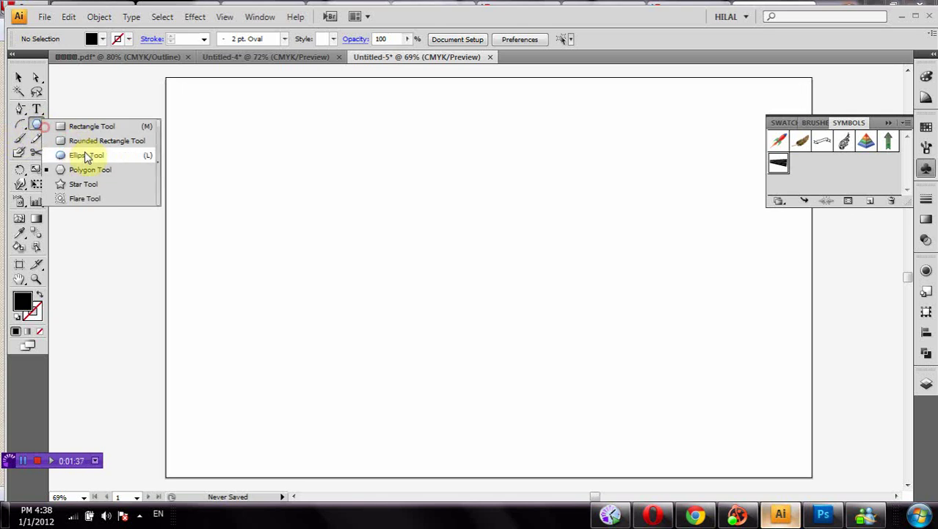
drag(41, 129, 84, 155)
drag(357, 166, 637, 408)
click(19, 74)
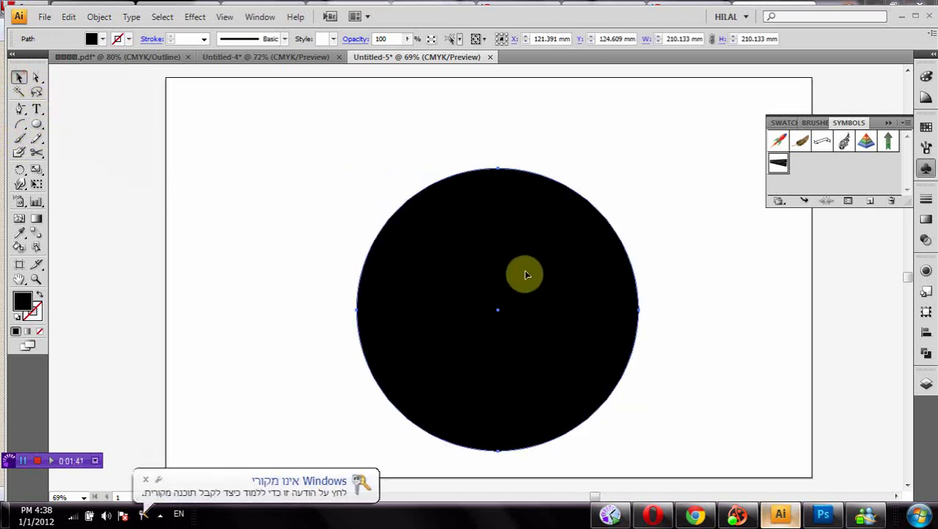
drag(524, 273, 499, 229)
Step: Cover the circle's left half with a rectangle and cut it away with Pathfinder Minus Front
drag(37, 129, 67, 130)
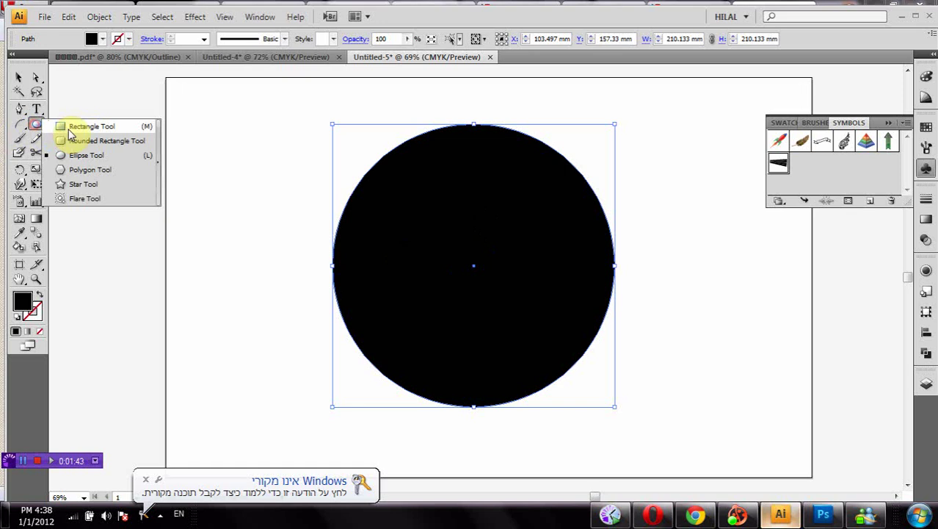
drag(310, 91, 473, 417)
click(25, 77)
shift+click(576, 226)
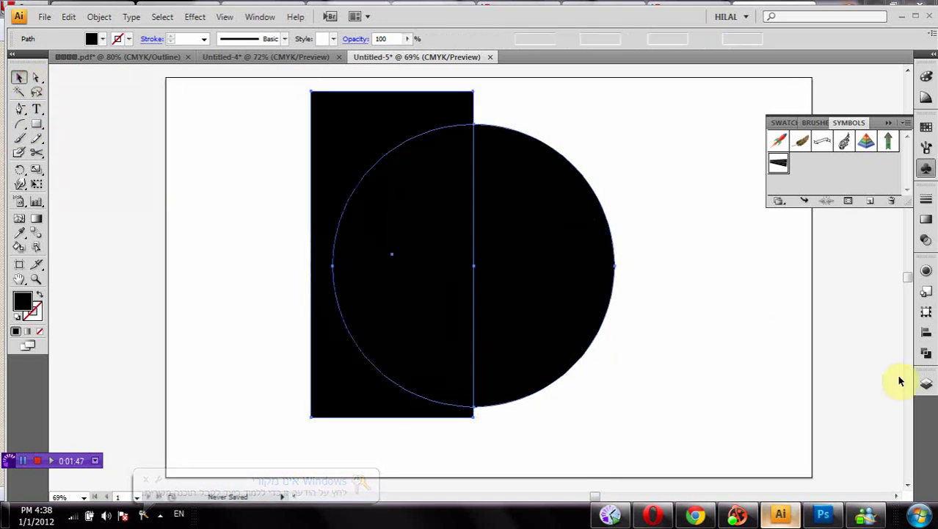
click(927, 353)
click(800, 291)
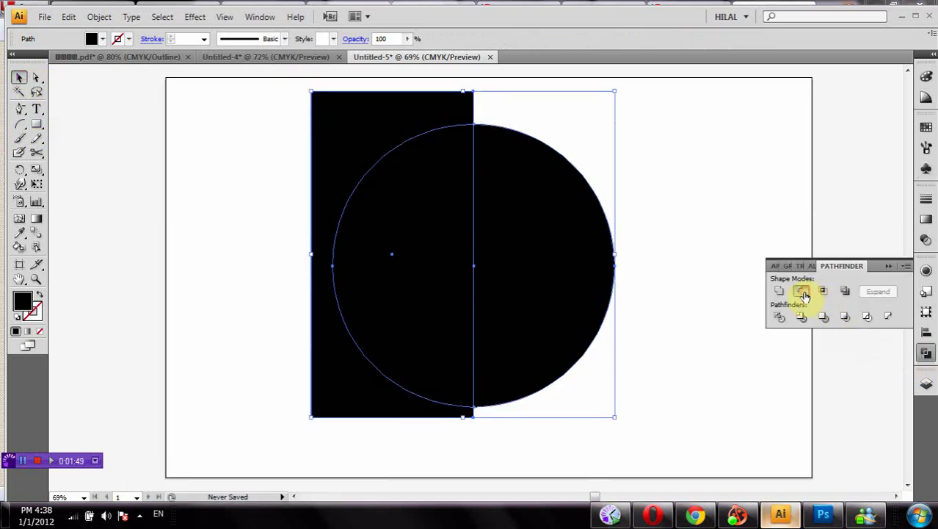
Step: Apply Effect > 3D > Revolve with Preview, and in Map Art turn on Invisible Geometry
click(227, 17)
click(195, 17)
click(196, 16)
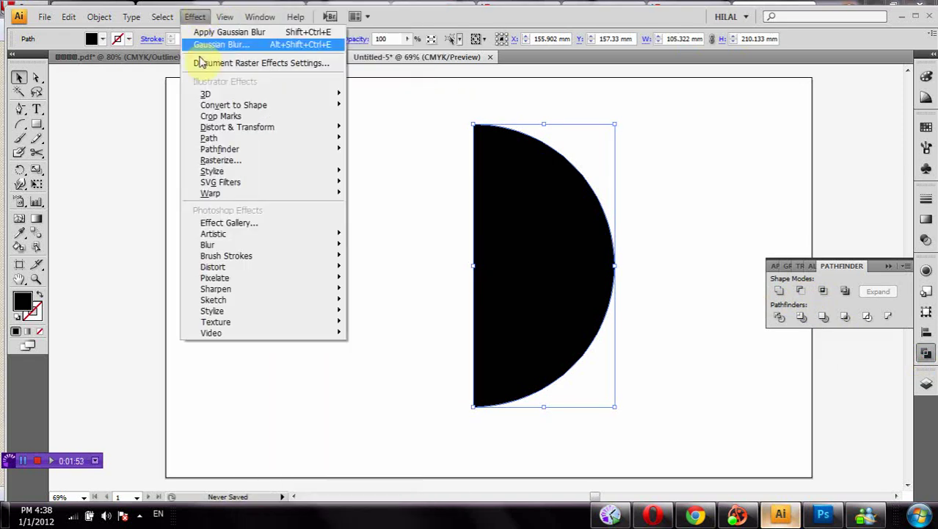
mouse_move(206, 94)
click(411, 112)
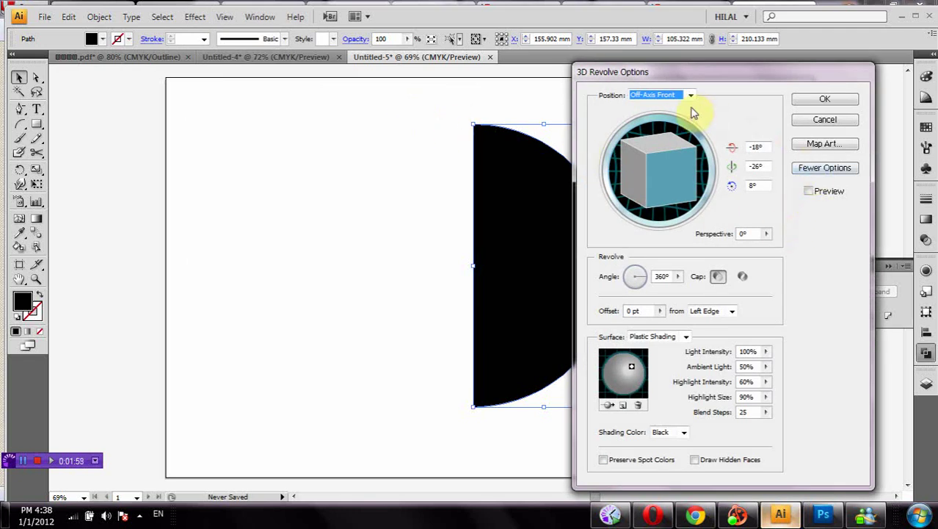
click(824, 198)
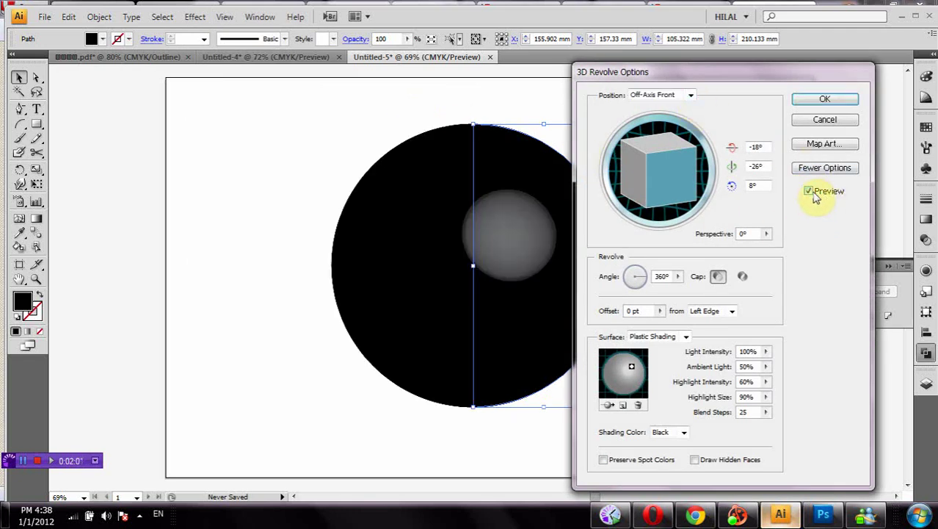
click(831, 143)
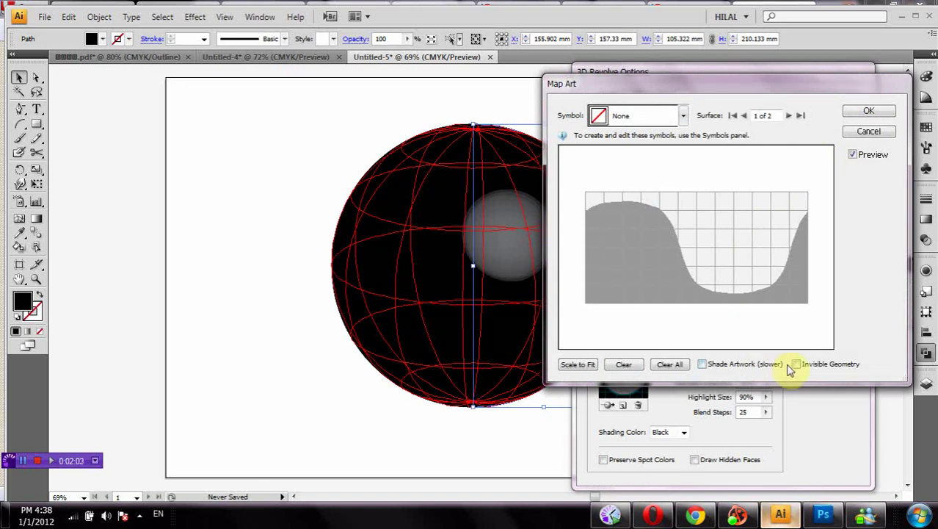
click(797, 364)
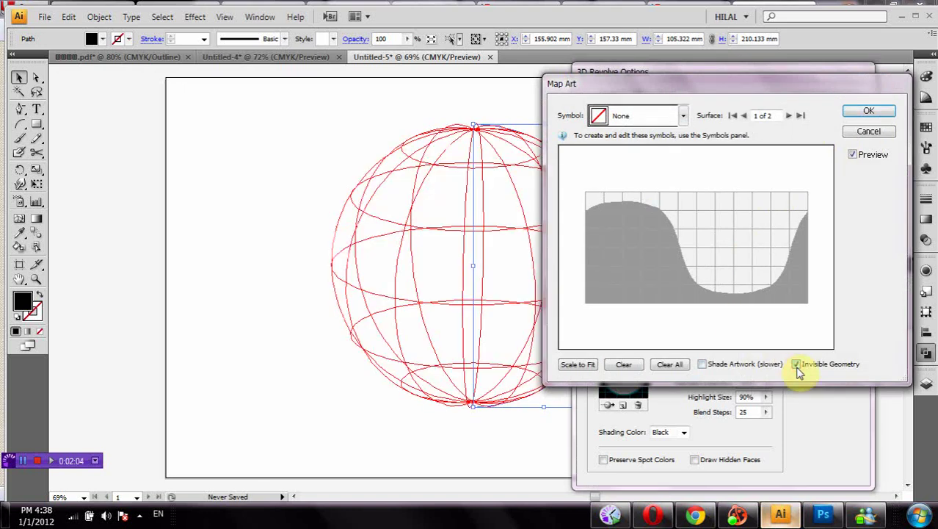
Step: Map New Symbol onto the sphere and rotate and scale the stripes diagonally across it
click(681, 117)
drag(685, 139, 682, 251)
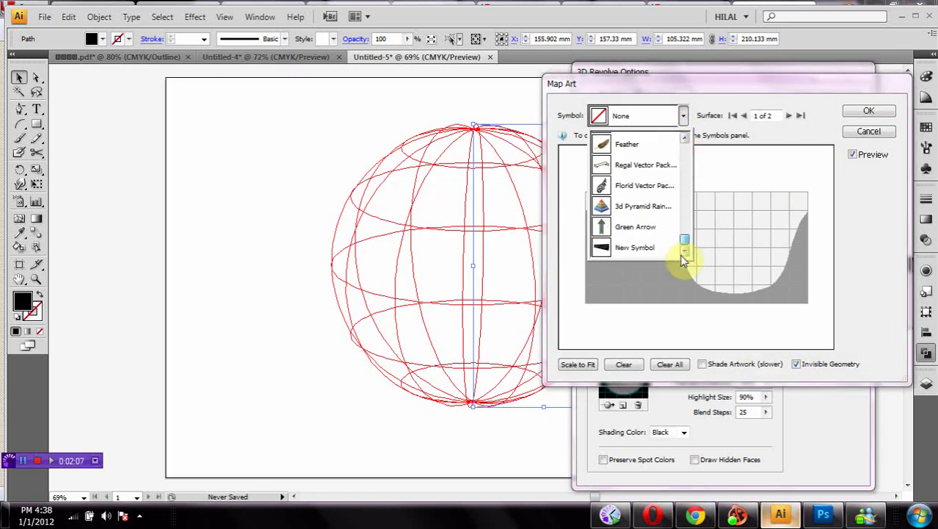
click(633, 247)
drag(698, 90, 787, 113)
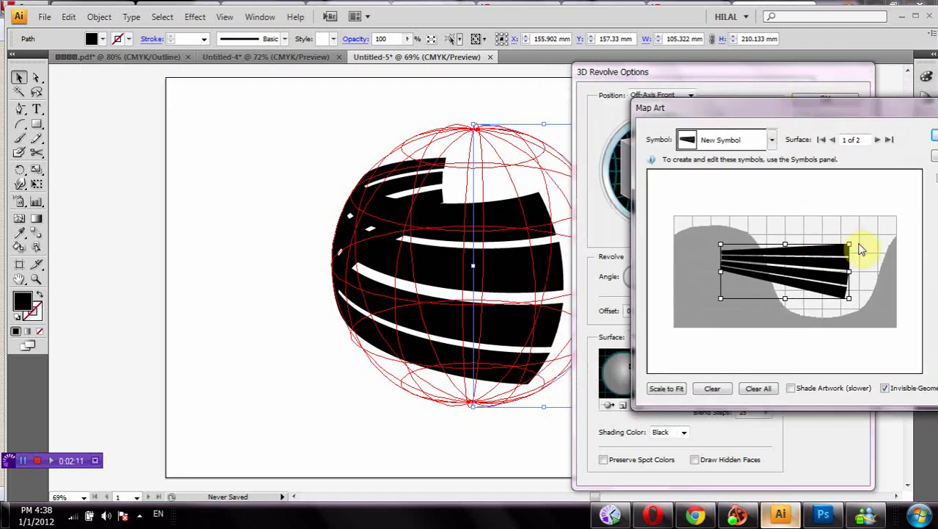
mouse_move(852, 241)
mouse_down()
mouse_move(849, 221)
mouse_move(807, 206)
mouse_up()
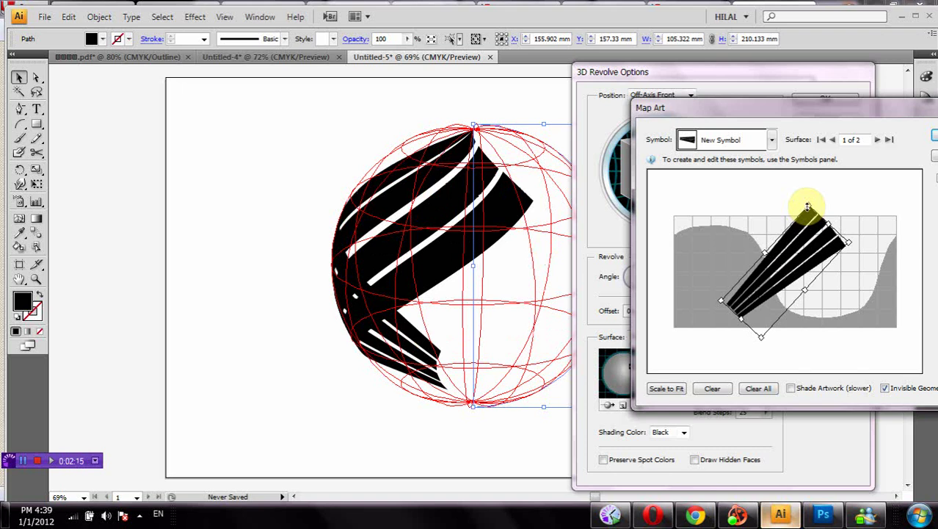
drag(846, 242, 887, 226)
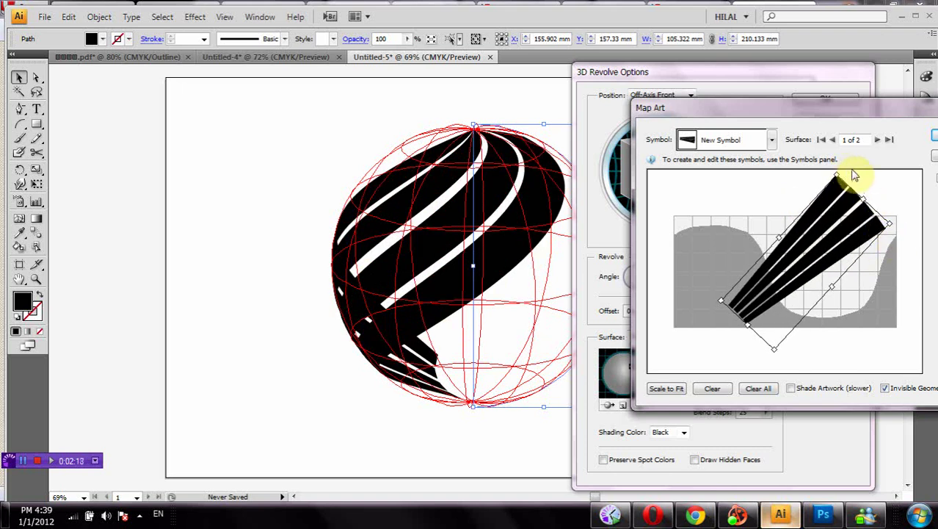
drag(840, 174, 863, 194)
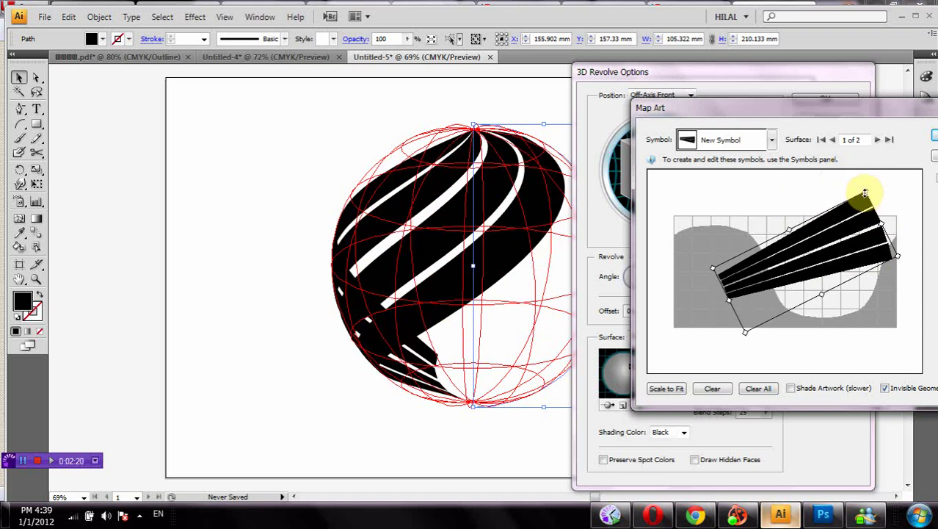
mouse_move(786, 253)
mouse_down()
mouse_move(820, 313)
mouse_move(805, 316)
mouse_up()
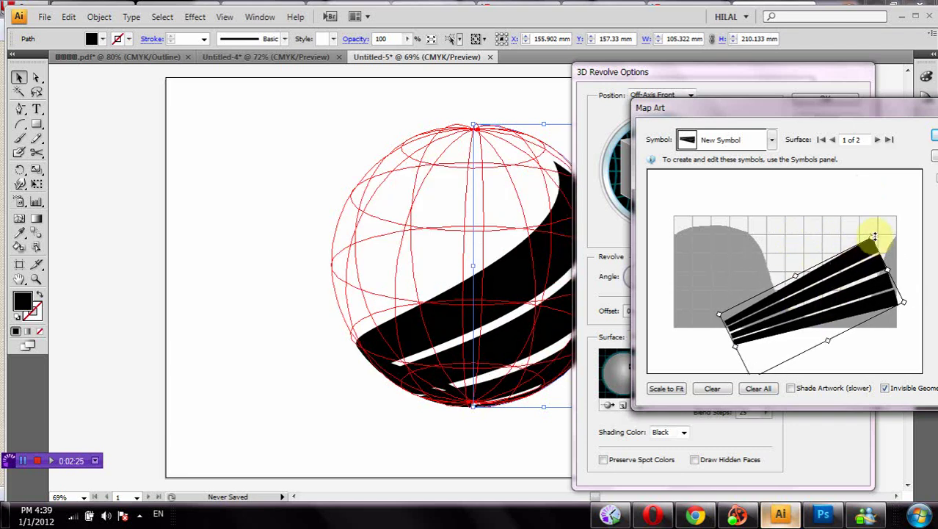
drag(874, 235, 888, 226)
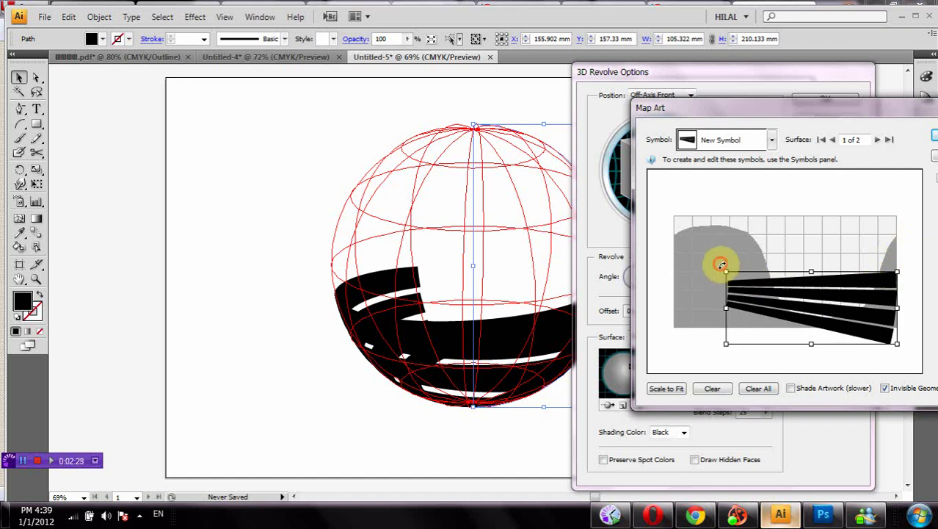
mouse_move(722, 265)
mouse_down()
mouse_move(858, 235)
mouse_move(877, 189)
mouse_up()
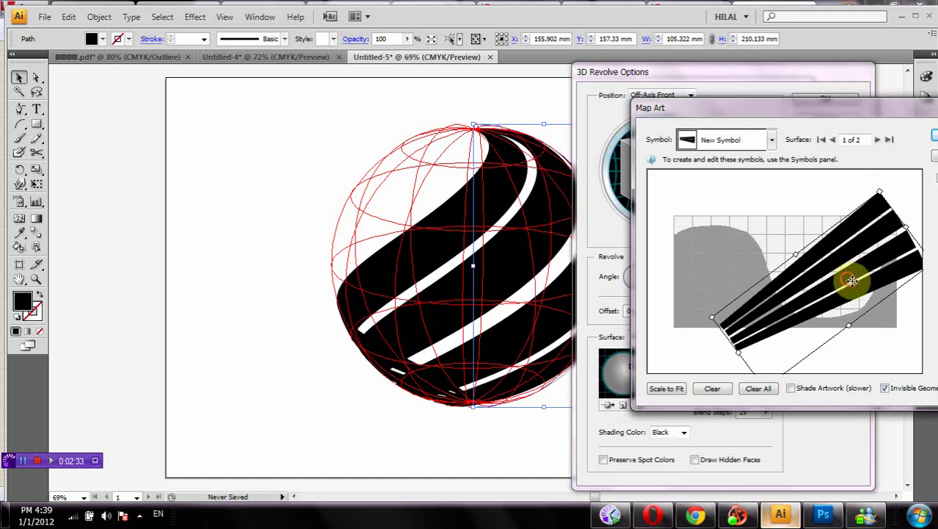
Step: Fine-tune the stripe artwork's position, angle and size, then confirm the mapping
drag(852, 280, 860, 215)
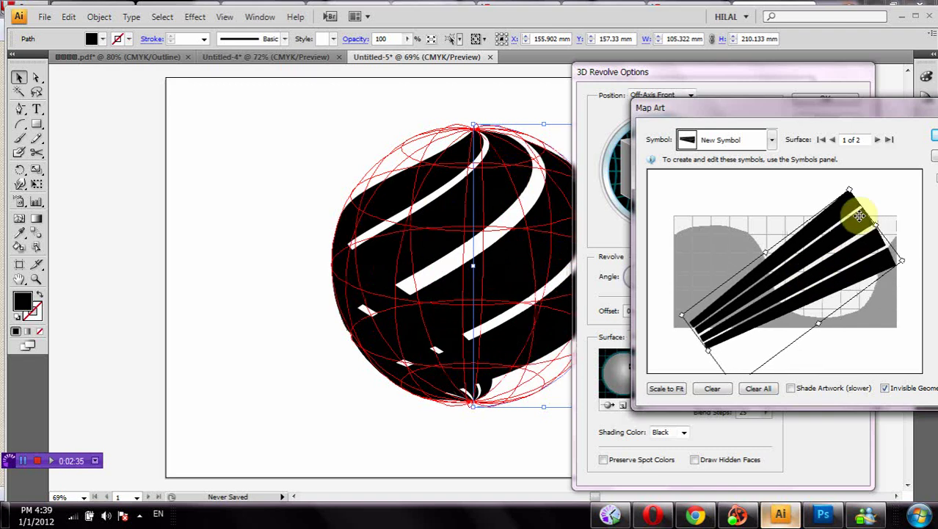
drag(853, 183, 868, 192)
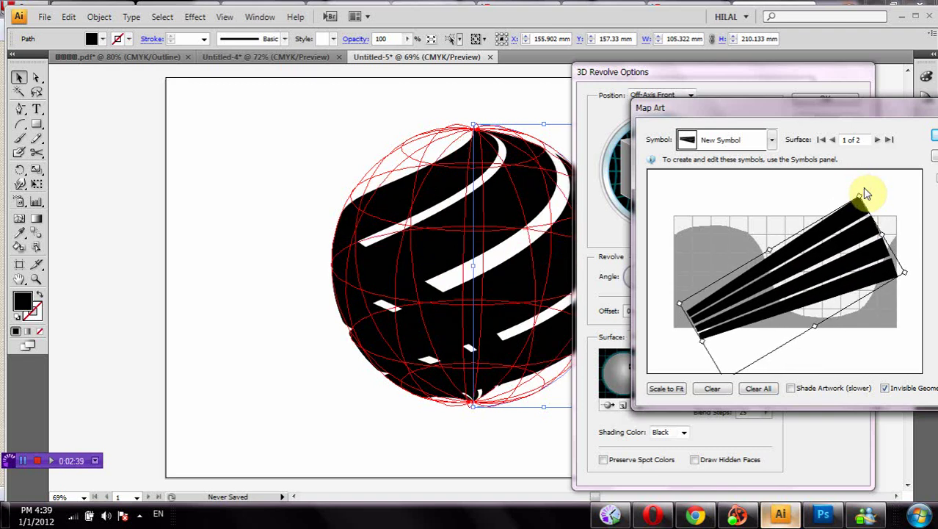
drag(863, 195, 869, 201)
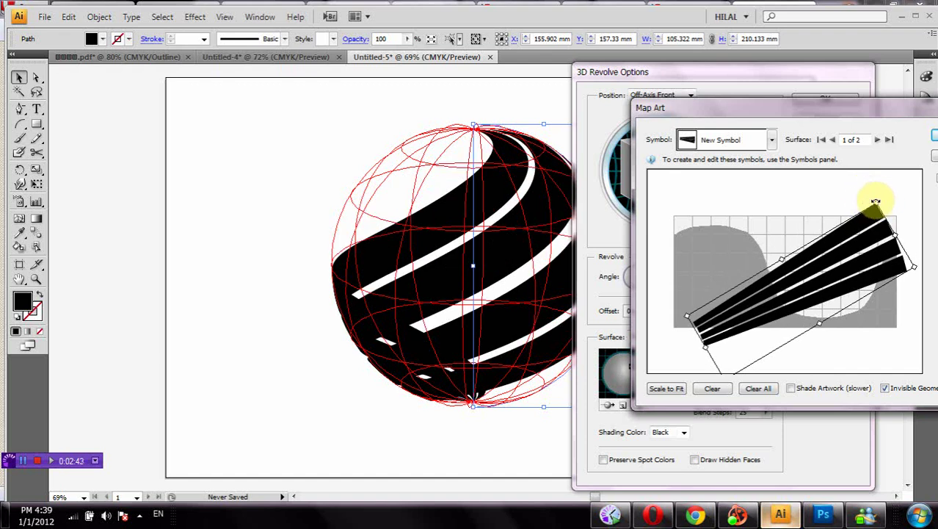
drag(780, 258, 767, 246)
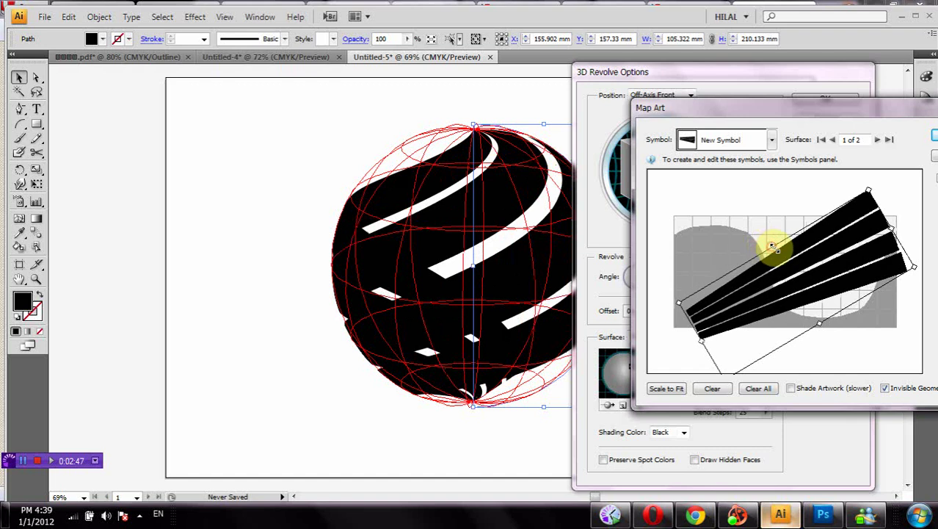
drag(866, 202, 876, 188)
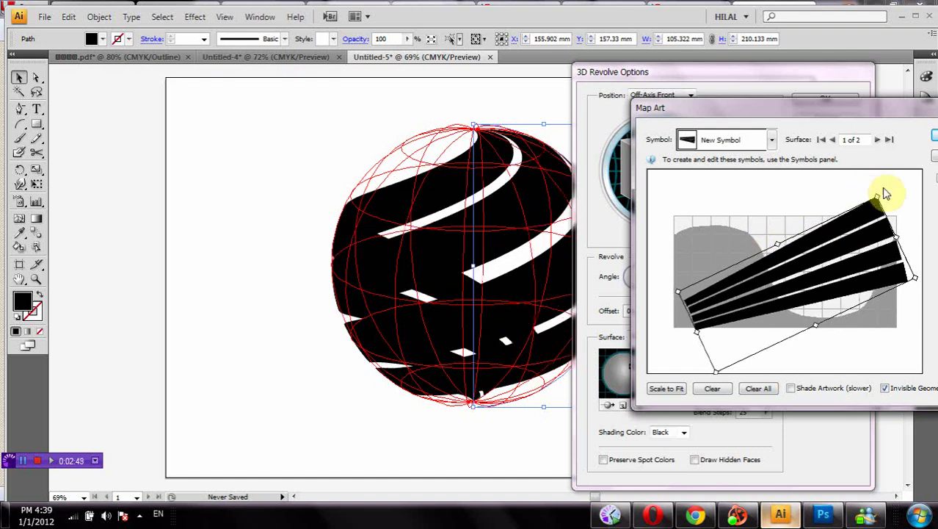
drag(829, 246, 824, 278)
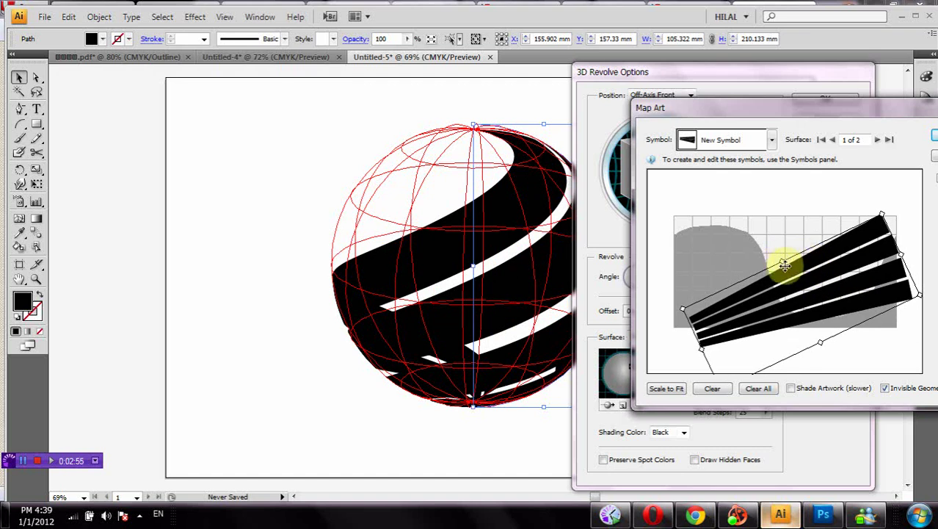
drag(780, 262, 773, 256)
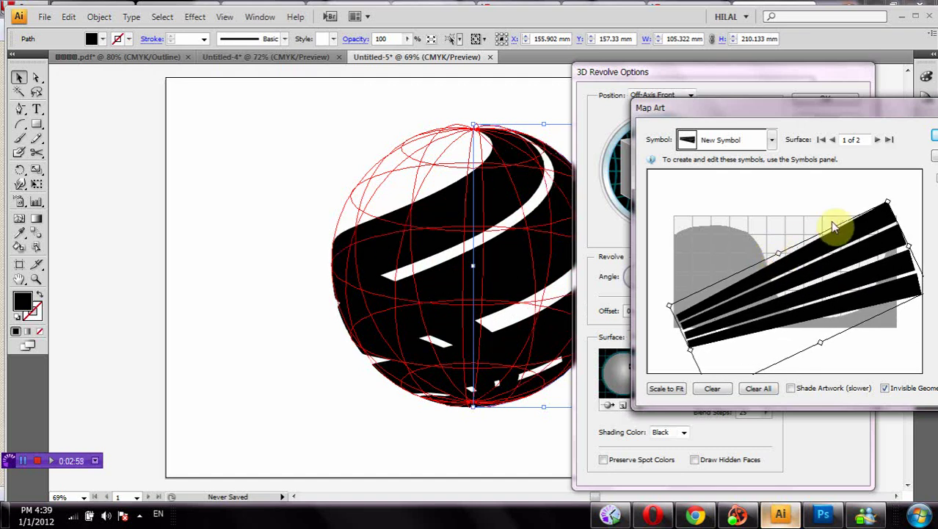
drag(914, 103, 837, 125)
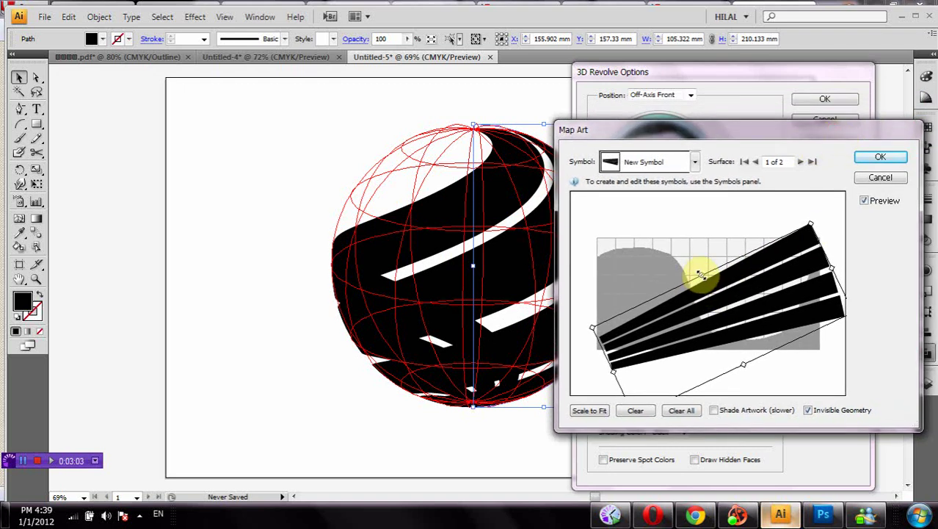
drag(701, 275, 714, 285)
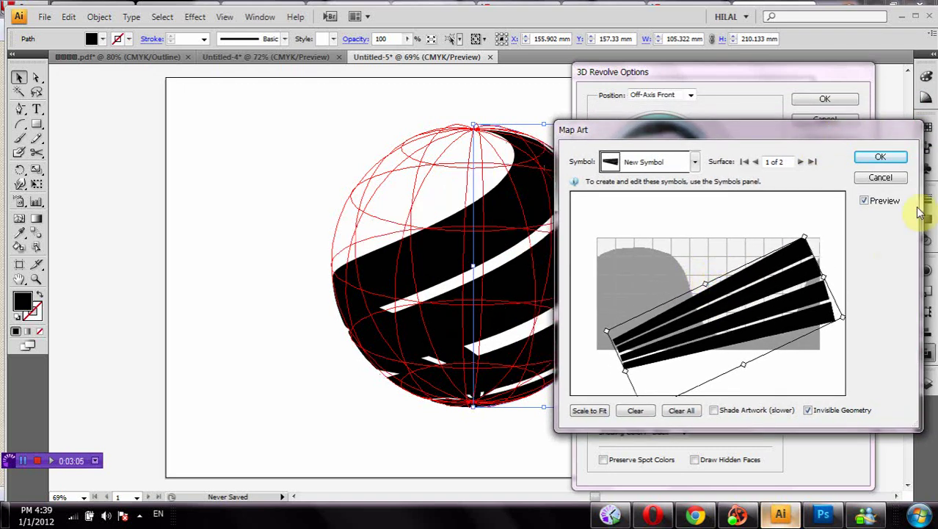
click(900, 158)
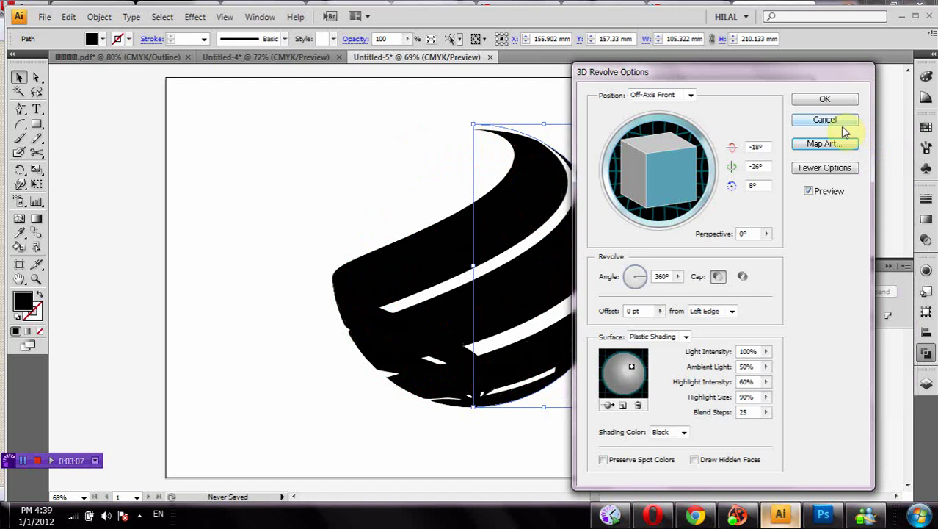
Step: Finish the revolve, shift the sphere left, expand its appearance and remove the circular outline
click(824, 99)
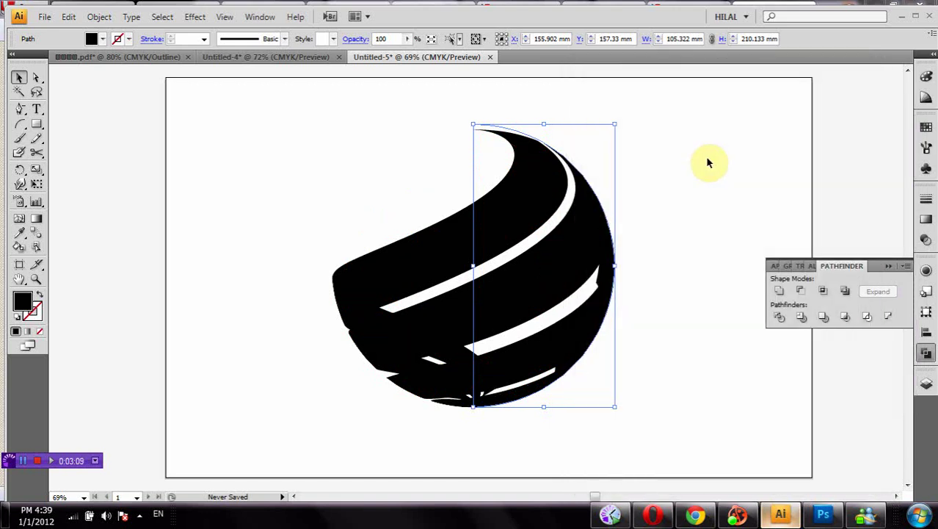
drag(559, 245, 509, 246)
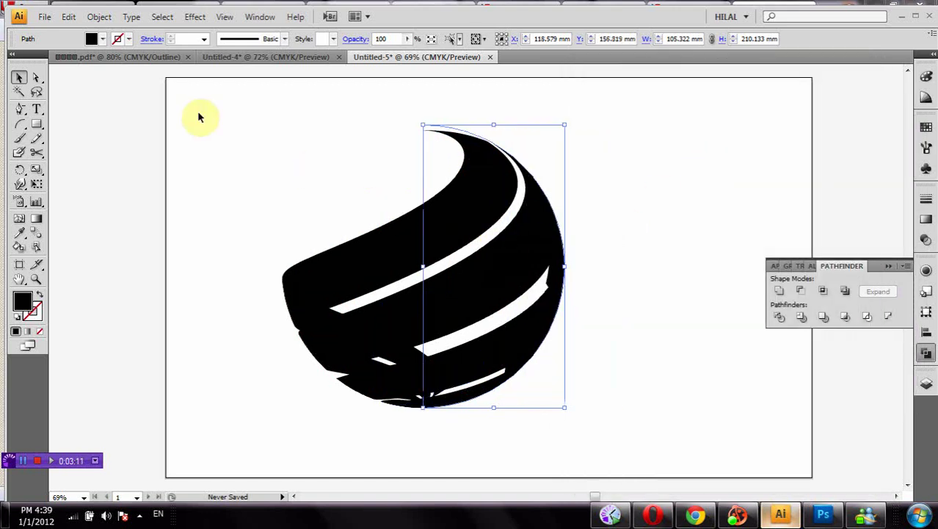
click(100, 16)
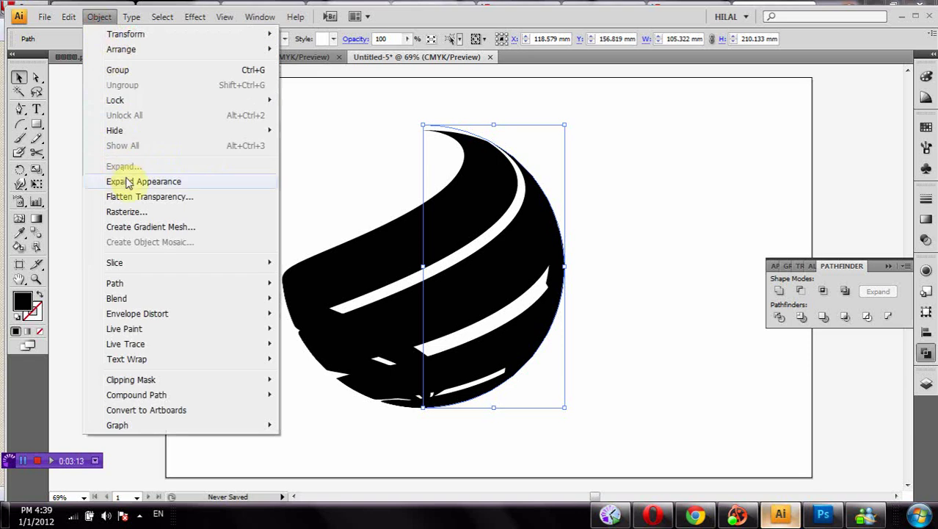
click(127, 182)
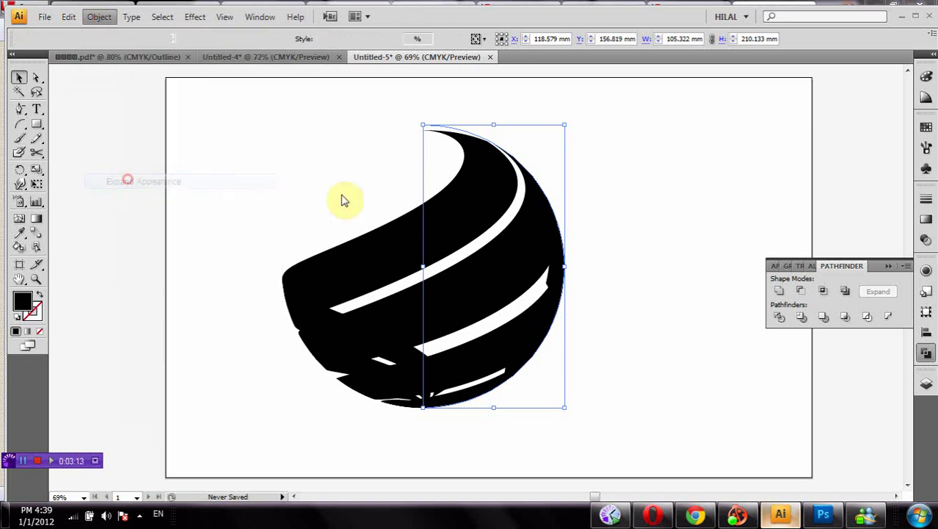
click(36, 77)
drag(273, 109, 374, 209)
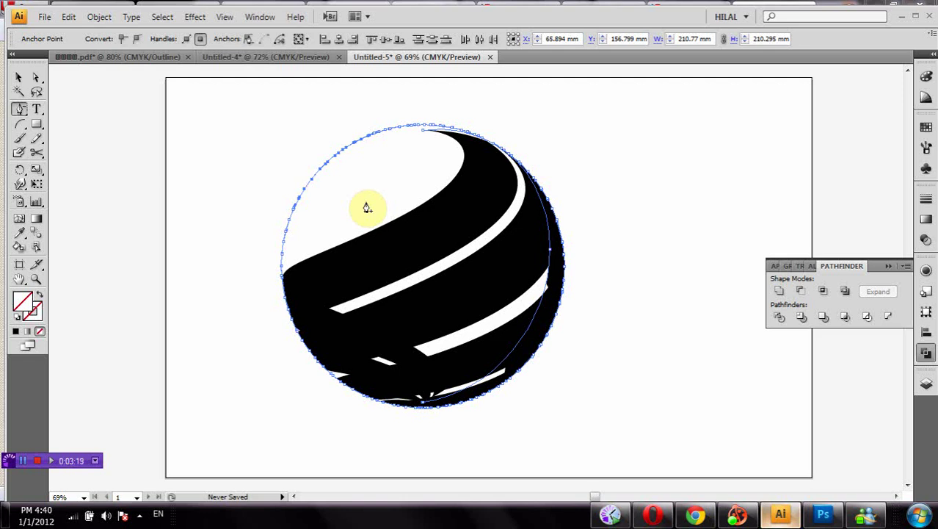
key(ctrl+shift+a)
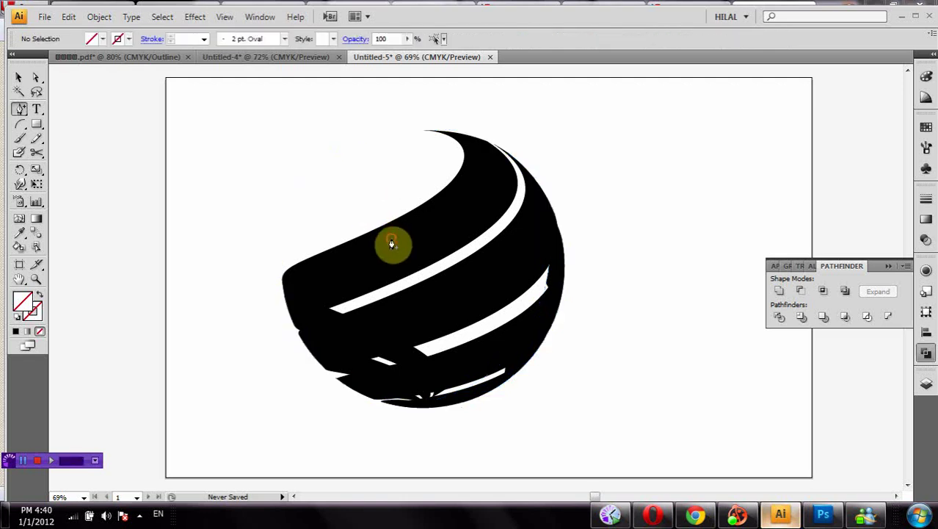
Step: Give the sphere's top band a linear gradient fill with the midpoint shifted slightly left
click(35, 82)
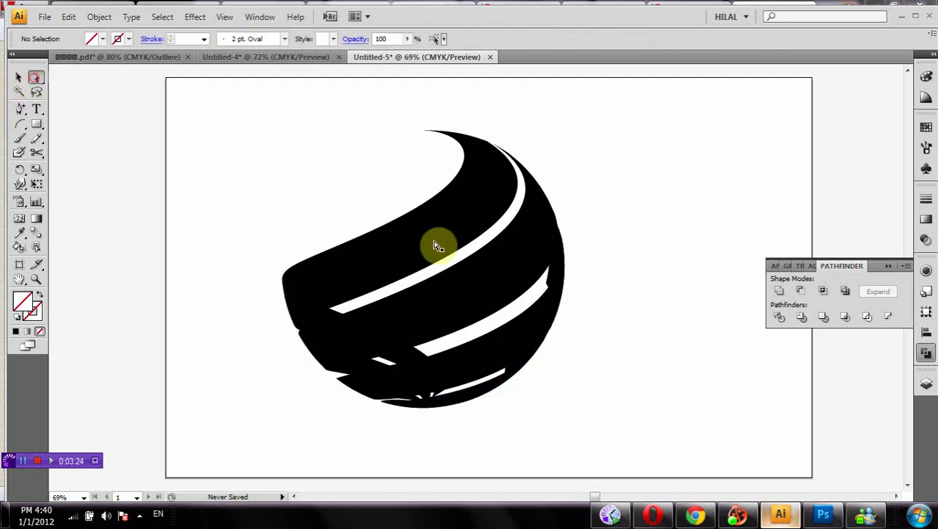
click(433, 242)
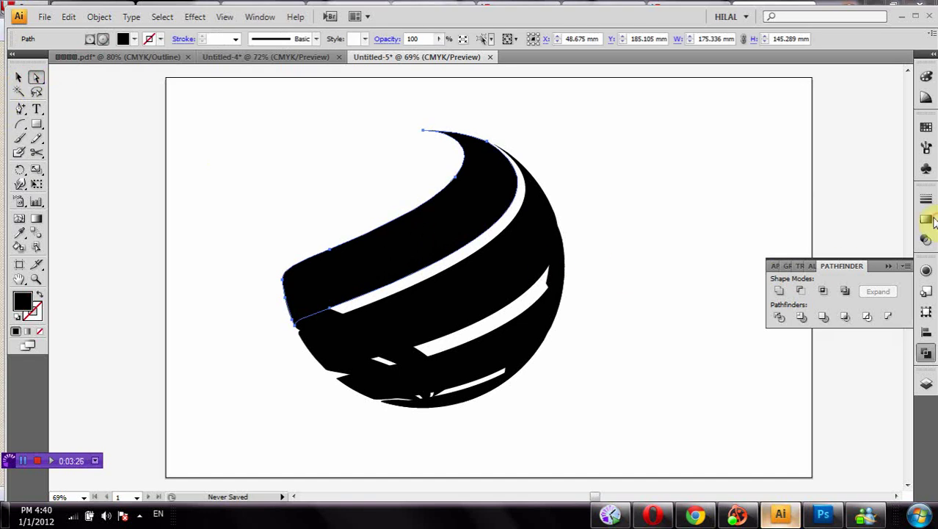
click(927, 219)
click(876, 256)
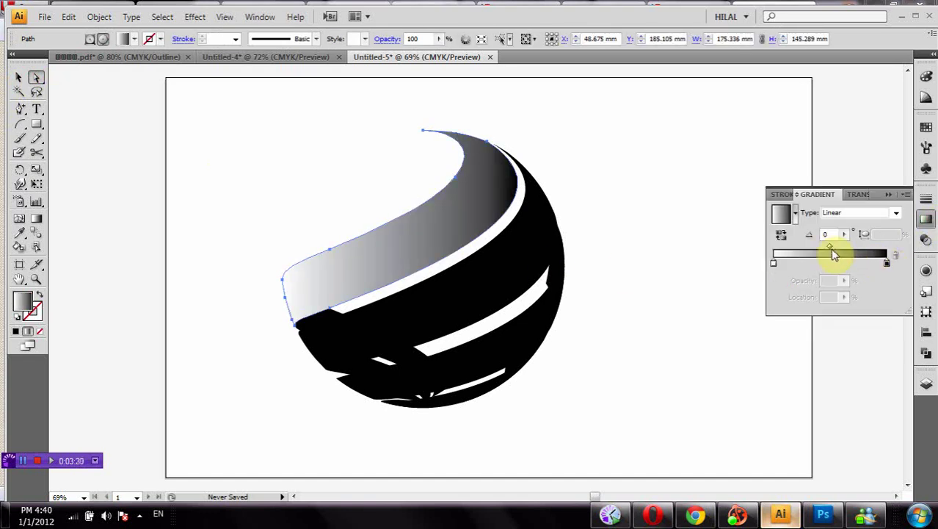
drag(830, 248, 823, 246)
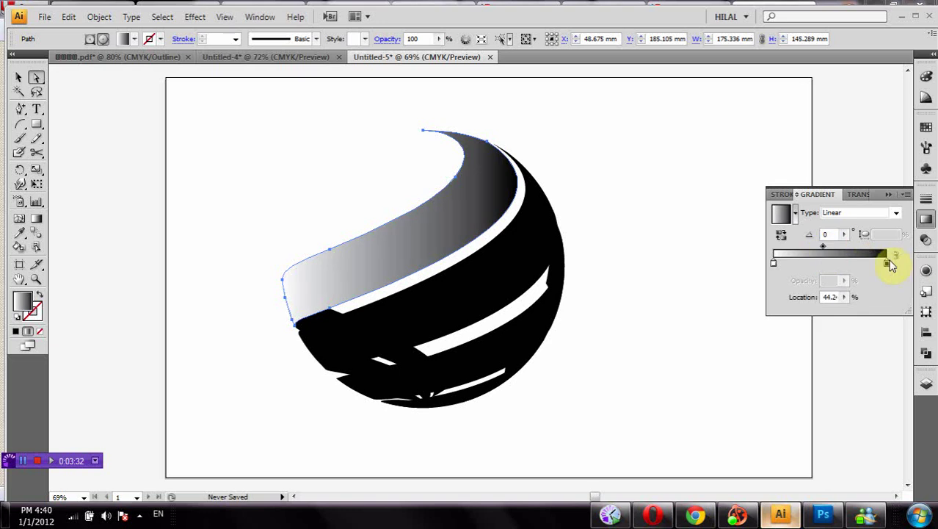
Step: Set the right gradient stop to orange darkened with 25% black
double_click(888, 263)
click(762, 313)
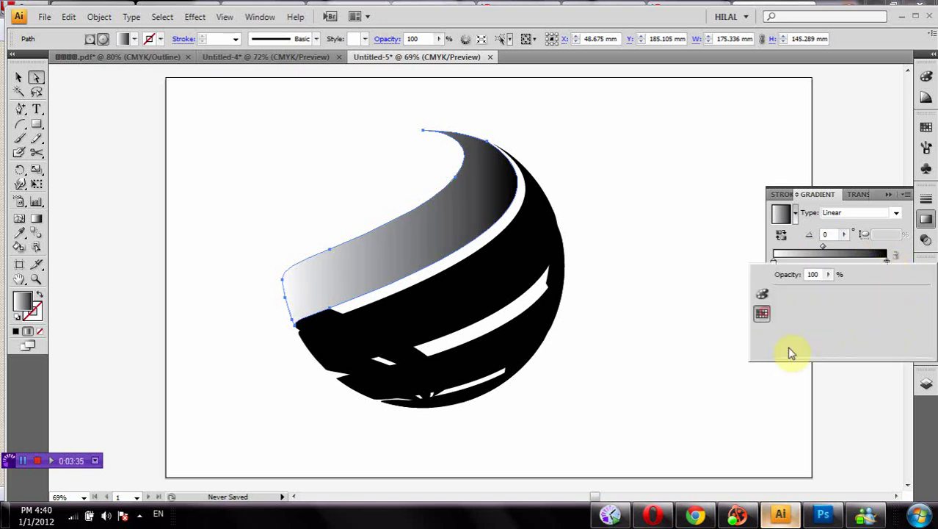
click(883, 293)
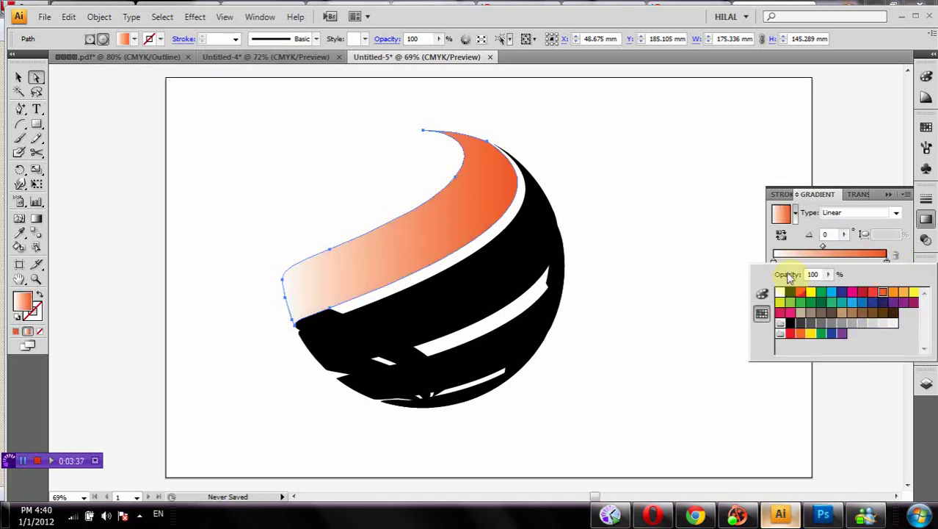
click(762, 294)
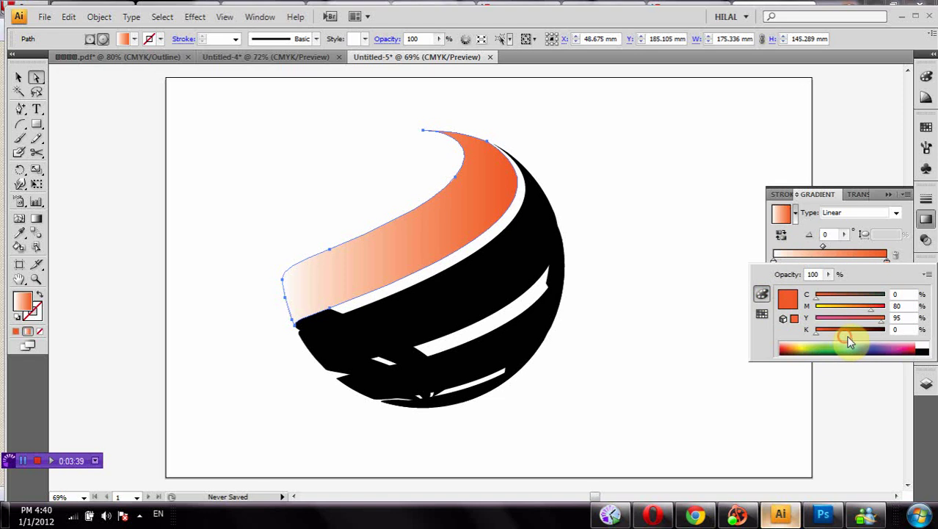
click(848, 329)
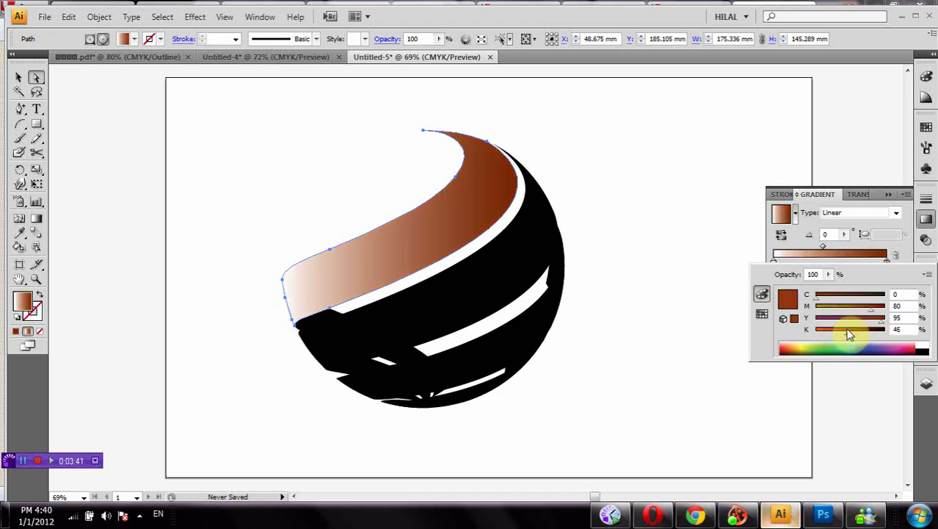
drag(840, 336, 832, 332)
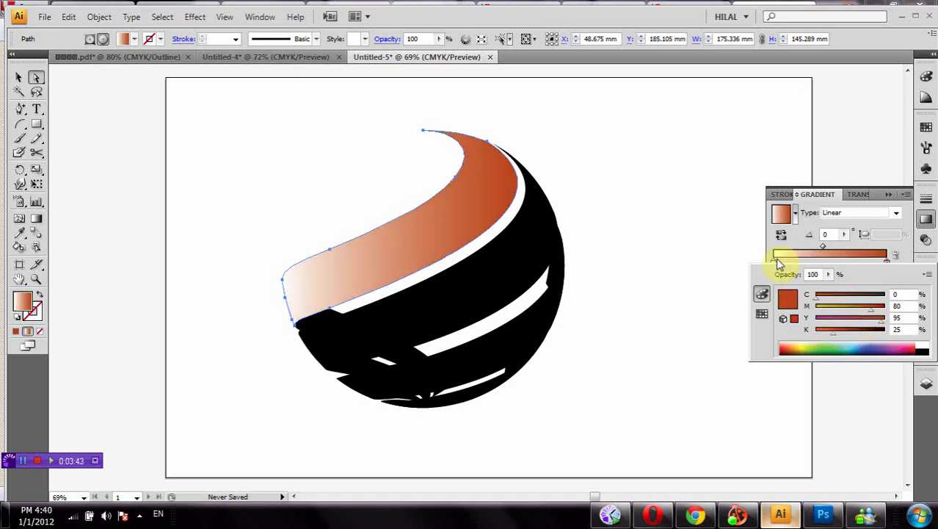
click(774, 265)
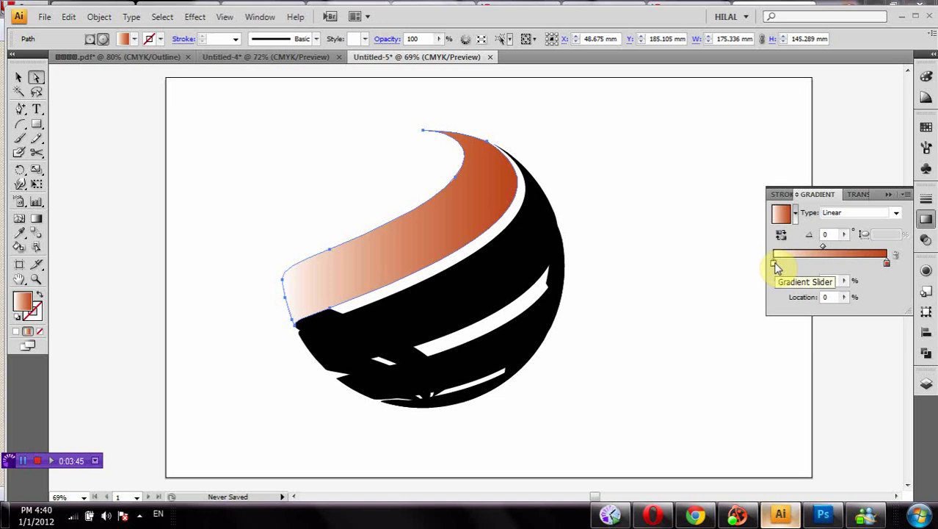
Step: Make the left gradient stop bright orange, then select the lower black stripe
double_click(774, 264)
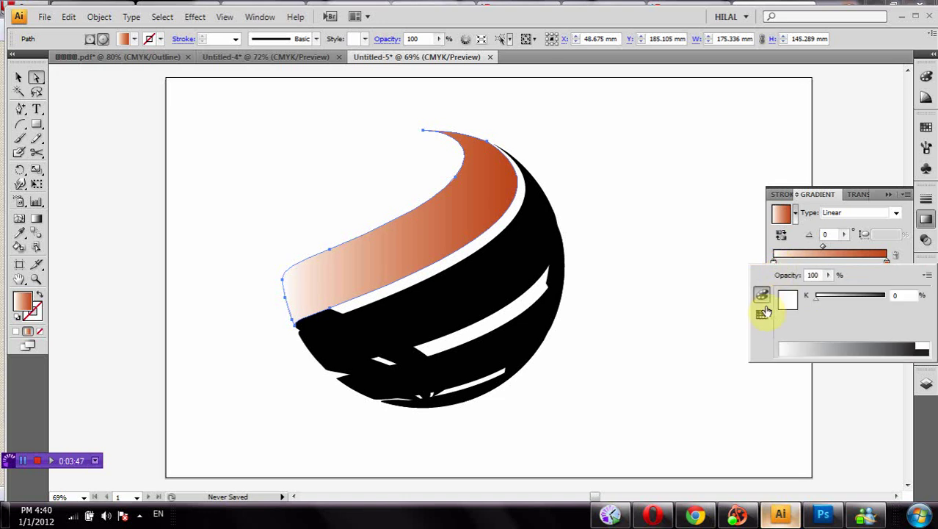
click(763, 313)
click(894, 295)
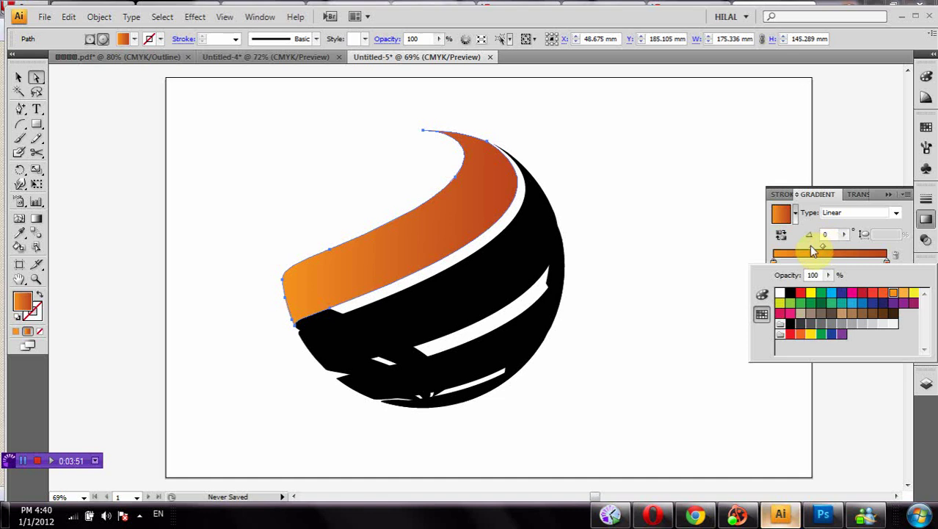
click(503, 260)
click(532, 318)
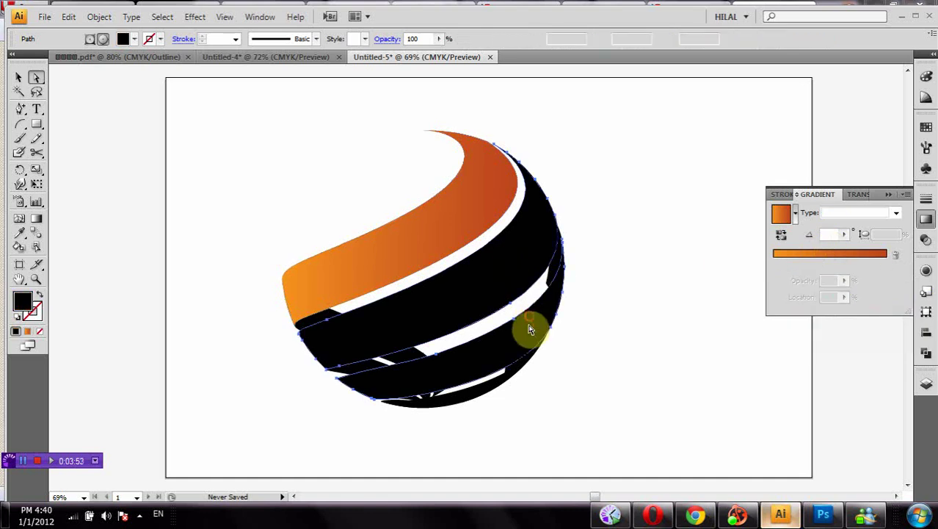
Step: Eyedropper the top band's orange gradient onto the selected black stripes
shift+click(484, 390)
shift+click(479, 395)
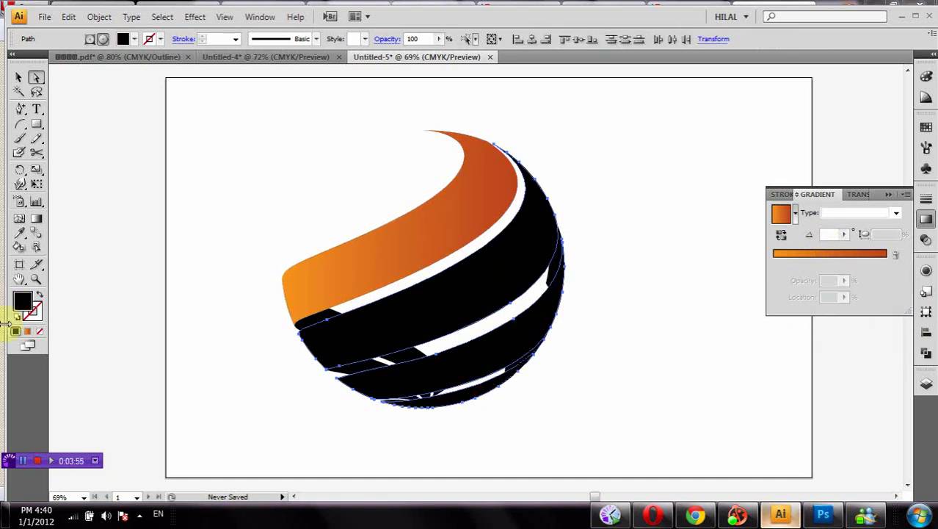
click(20, 233)
click(426, 234)
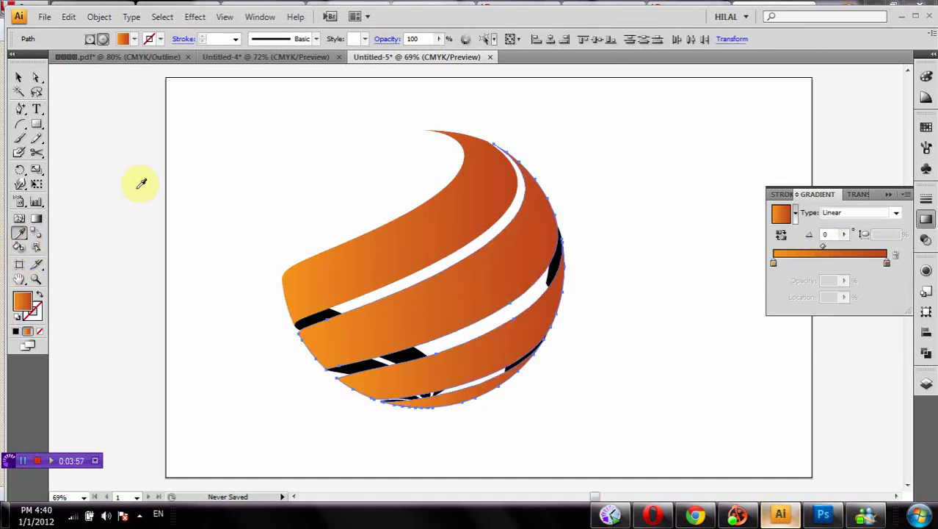
click(38, 90)
click(268, 164)
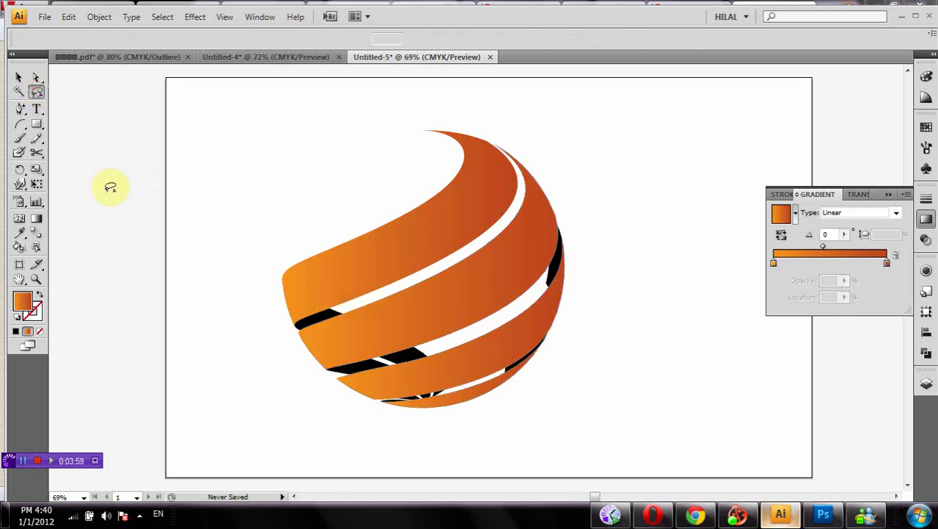
Step: Fill the remaining lower-left black stripes with the orange gradient, reversed for shading
click(32, 73)
drag(303, 299, 323, 323)
click(346, 377)
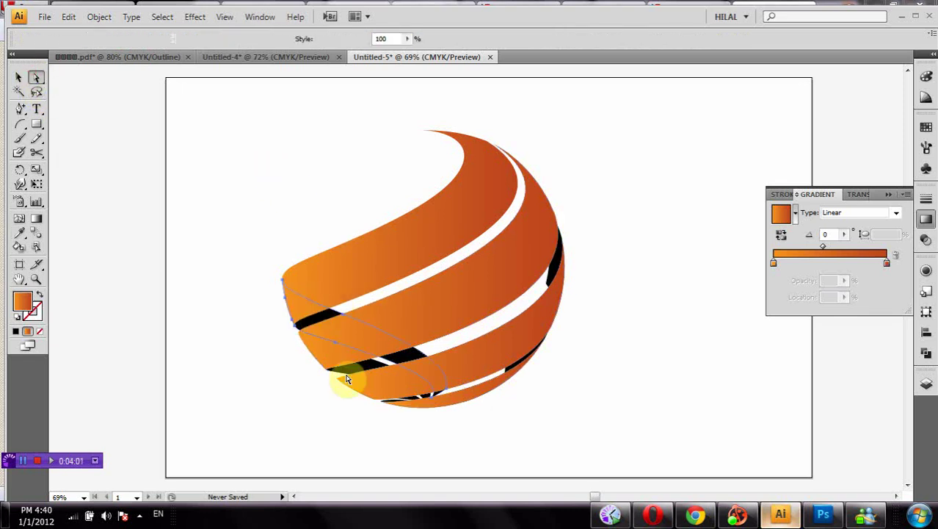
shift+click(391, 400)
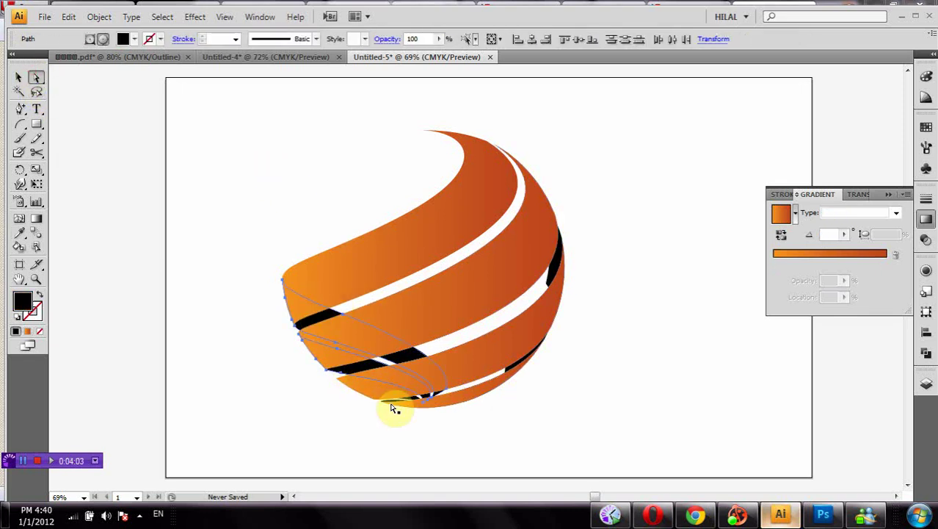
shift+click(401, 406)
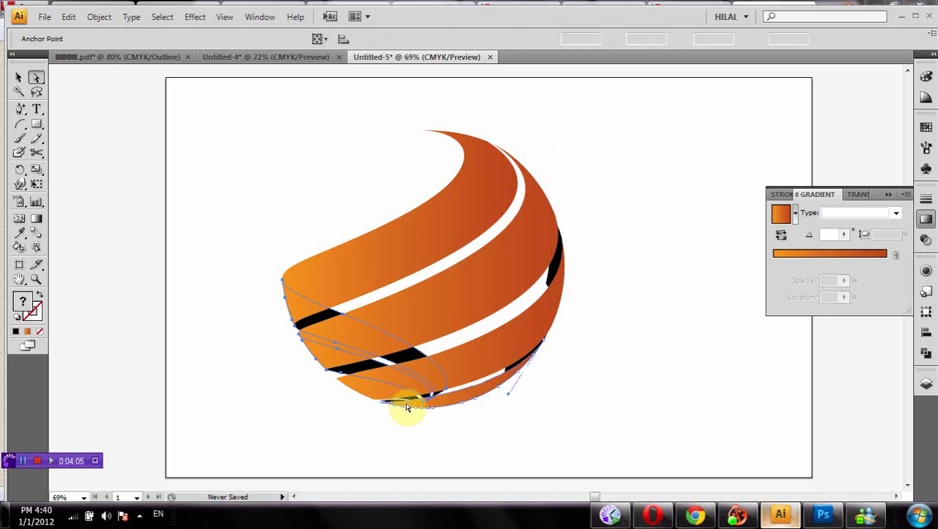
shift+click(430, 399)
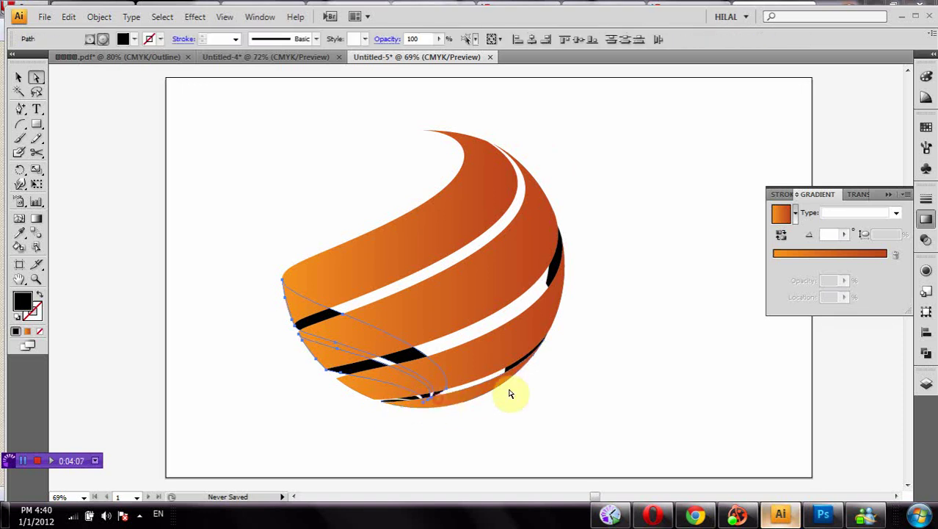
click(821, 251)
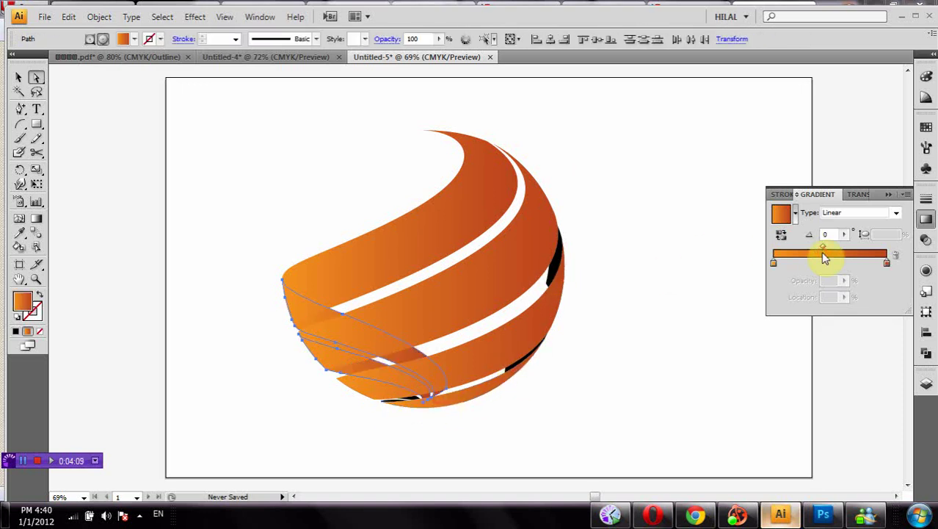
click(781, 234)
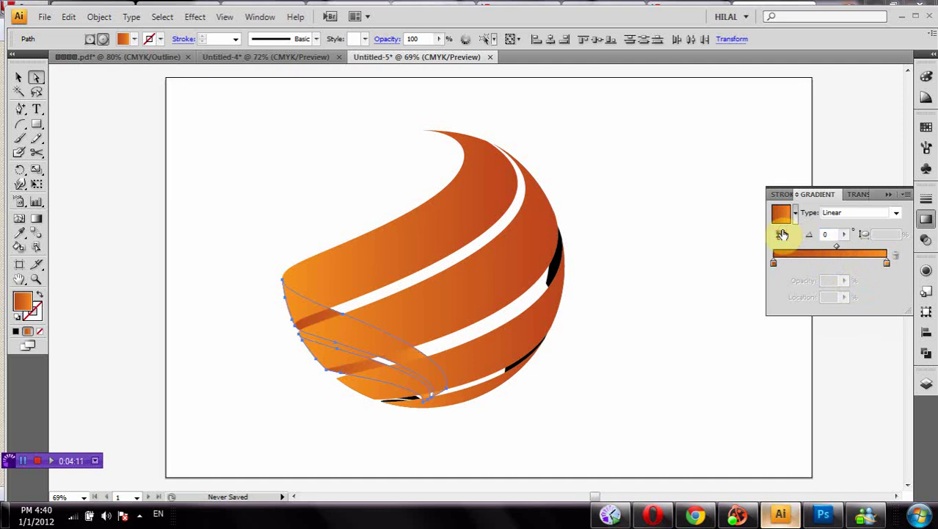
Step: Give the black piece at the sphere's right edge the reversed orange gradient
click(556, 264)
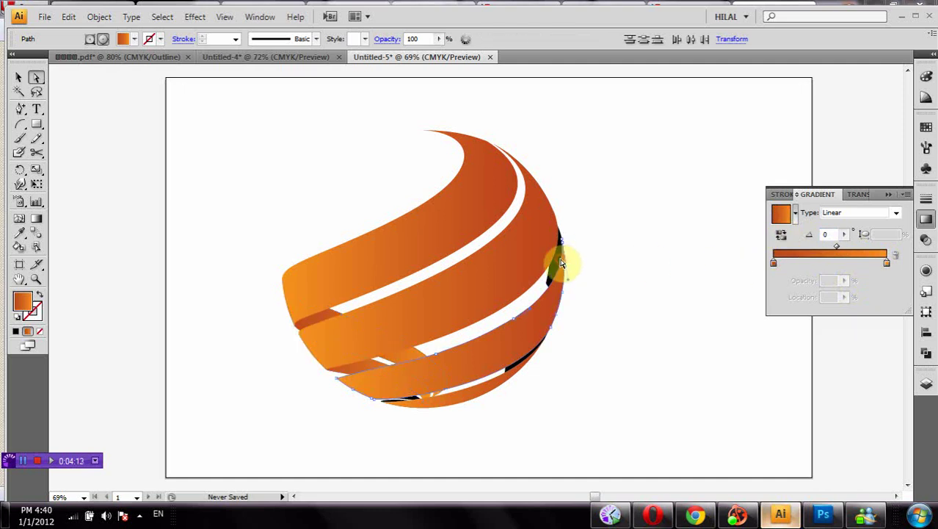
drag(554, 266, 551, 263)
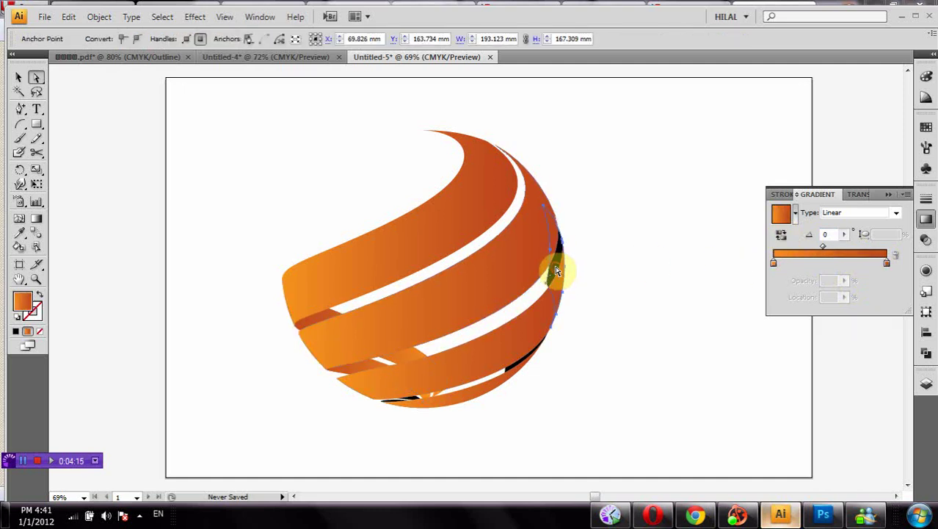
click(509, 369)
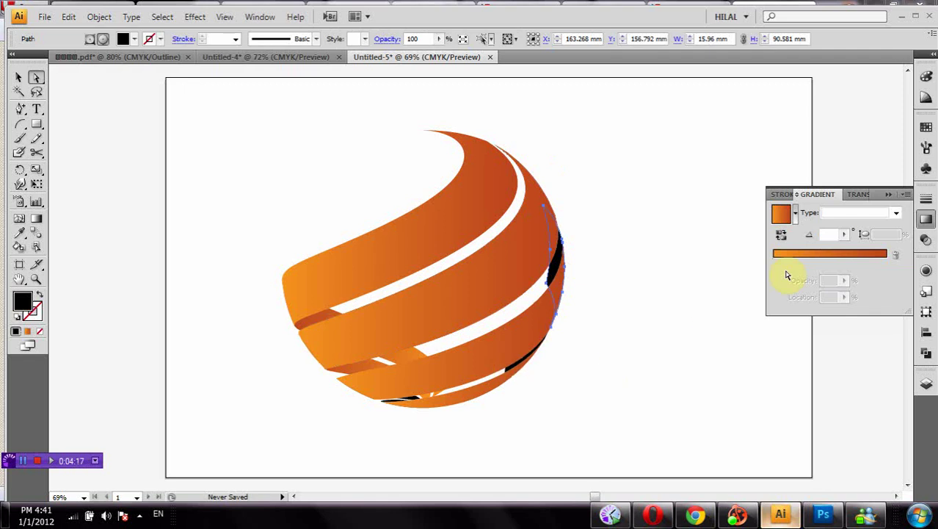
click(821, 254)
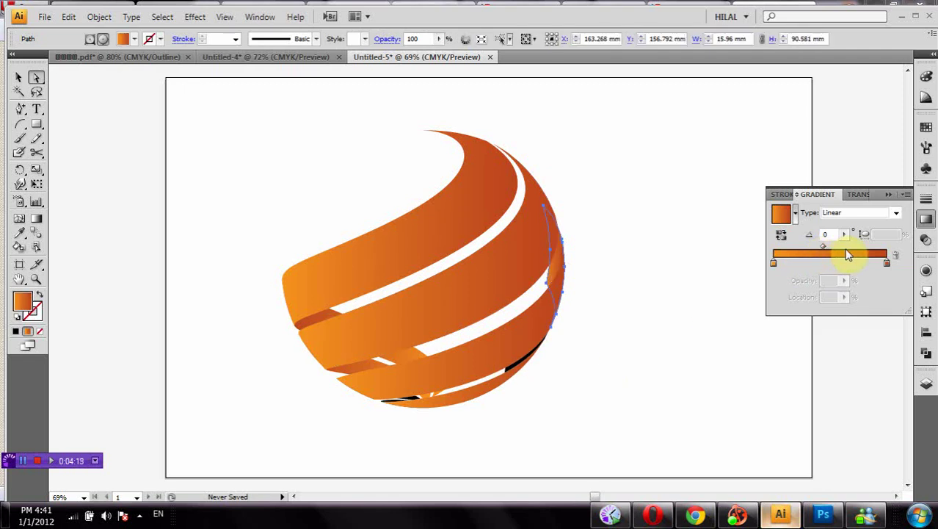
click(783, 237)
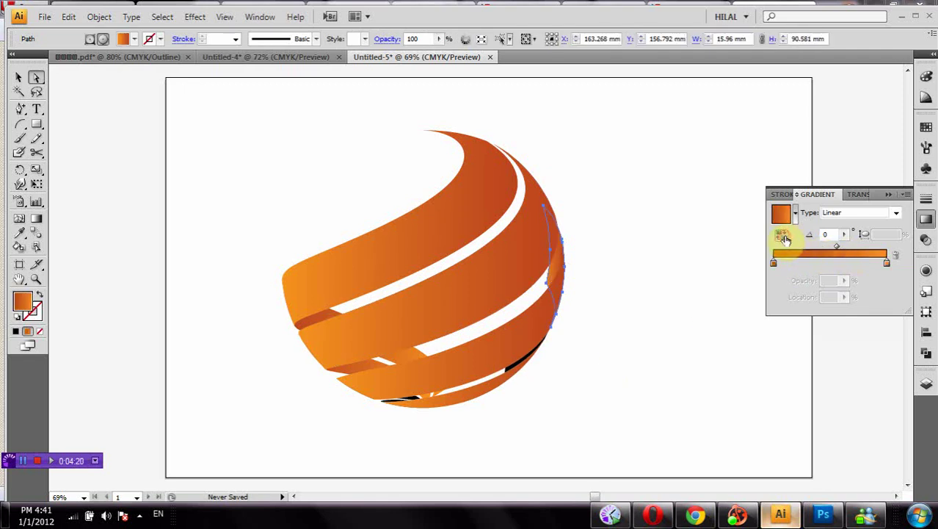
click(659, 268)
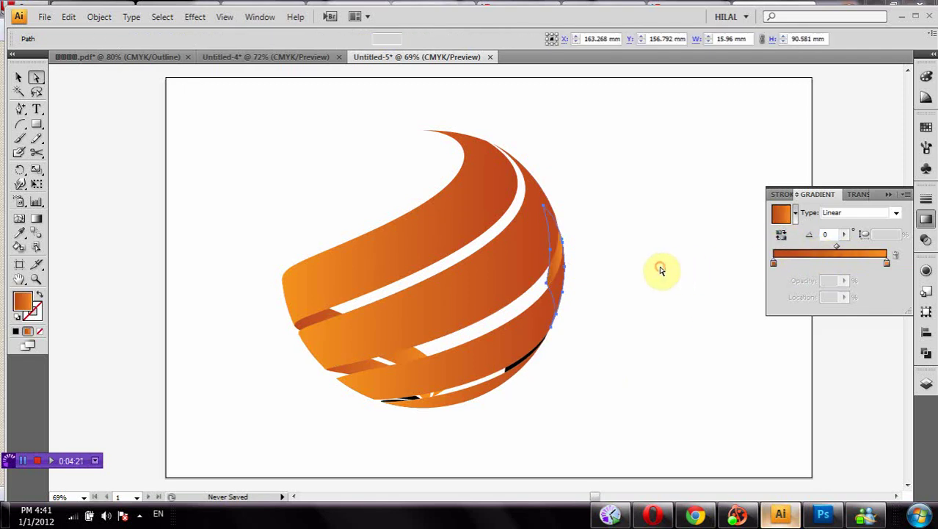
Step: Zoom into the sphere's bottom and eyedropper the ribbon's orange gradient onto the black stripe
click(37, 279)
drag(310, 319, 536, 432)
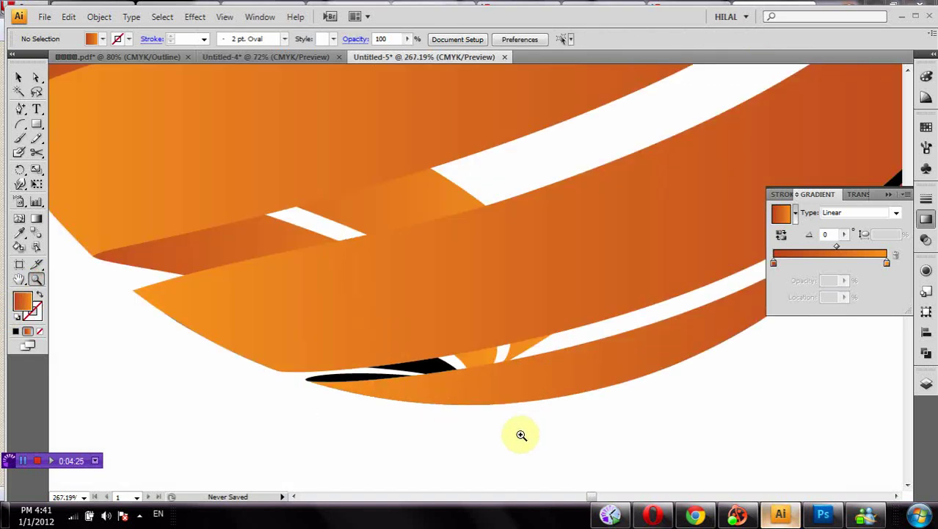
click(36, 81)
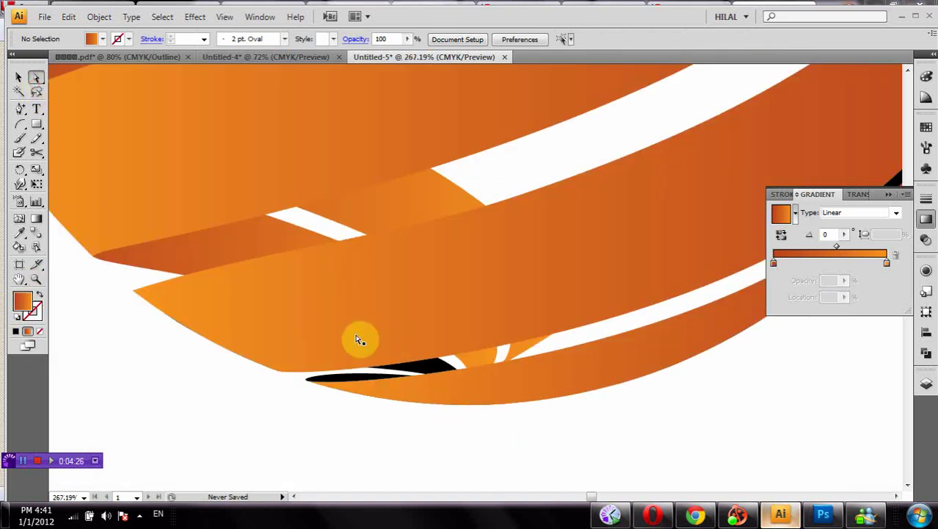
click(420, 363)
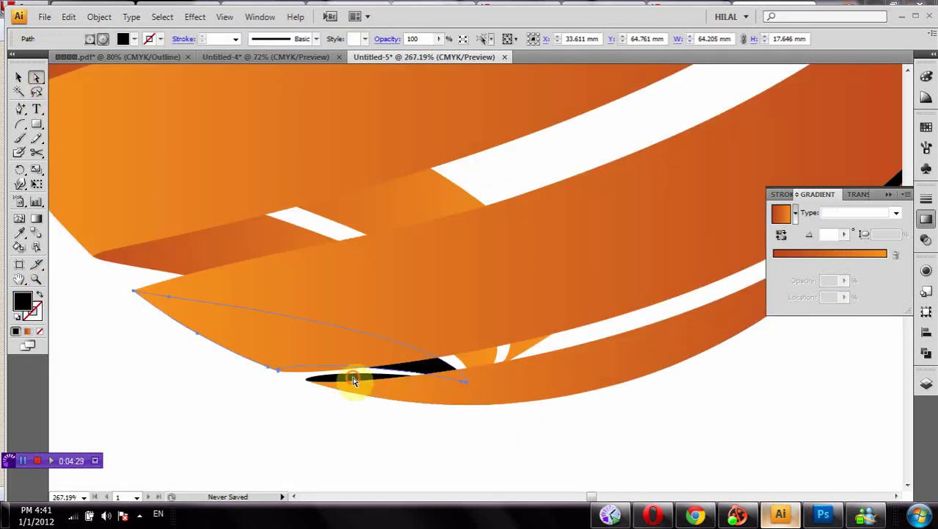
click(19, 233)
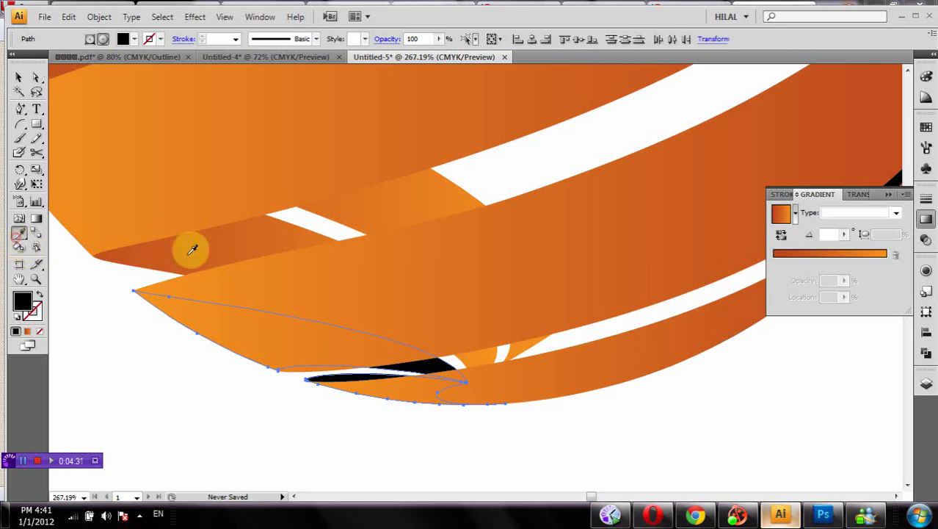
click(189, 247)
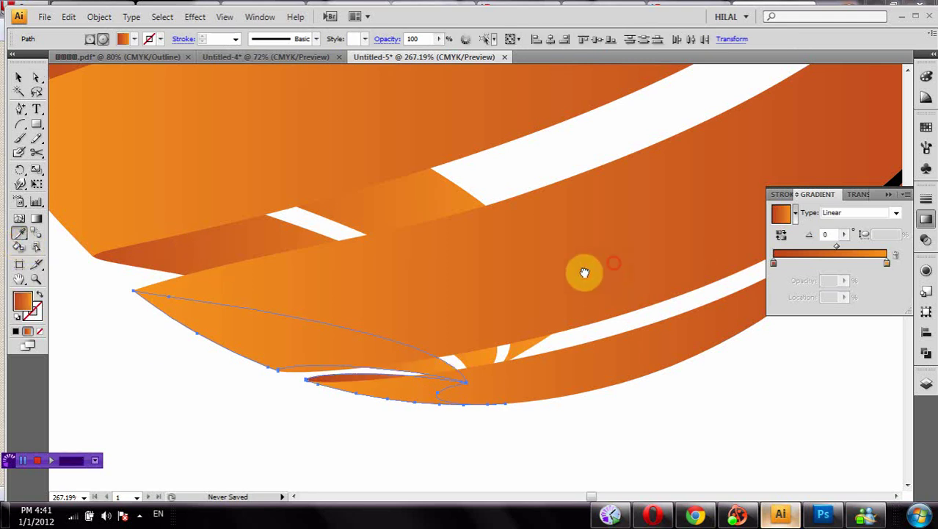
Step: Apply the linear orange gradient to the whole ribbon group, fit the artboard and deselect
drag(585, 270, 268, 329)
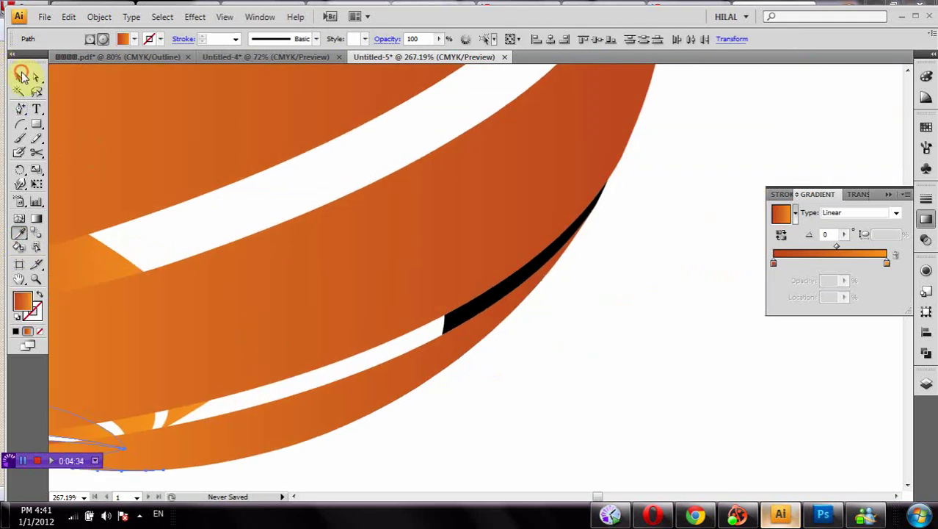
click(474, 307)
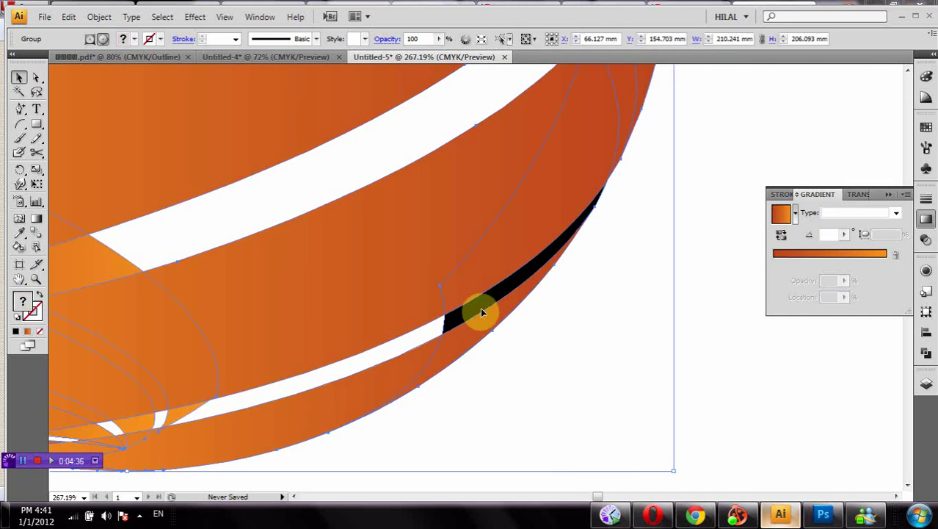
click(854, 255)
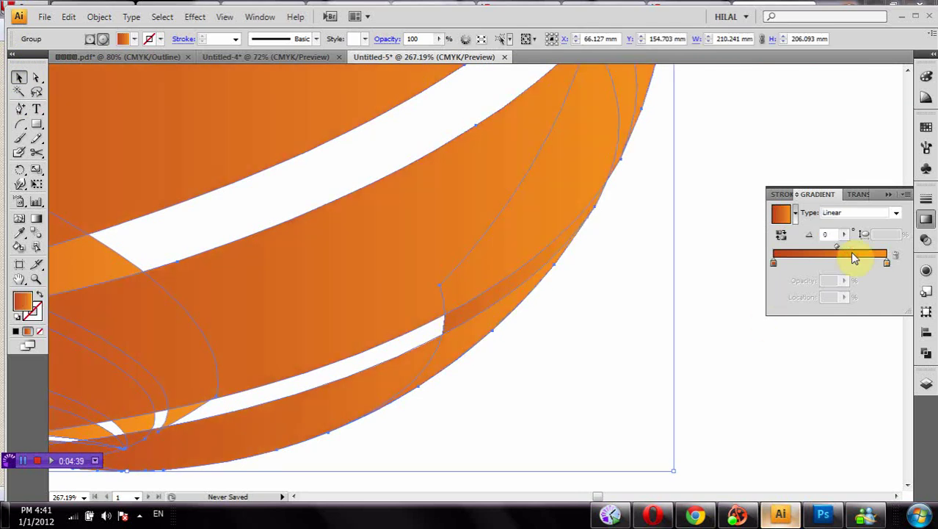
double_click(18, 281)
click(19, 91)
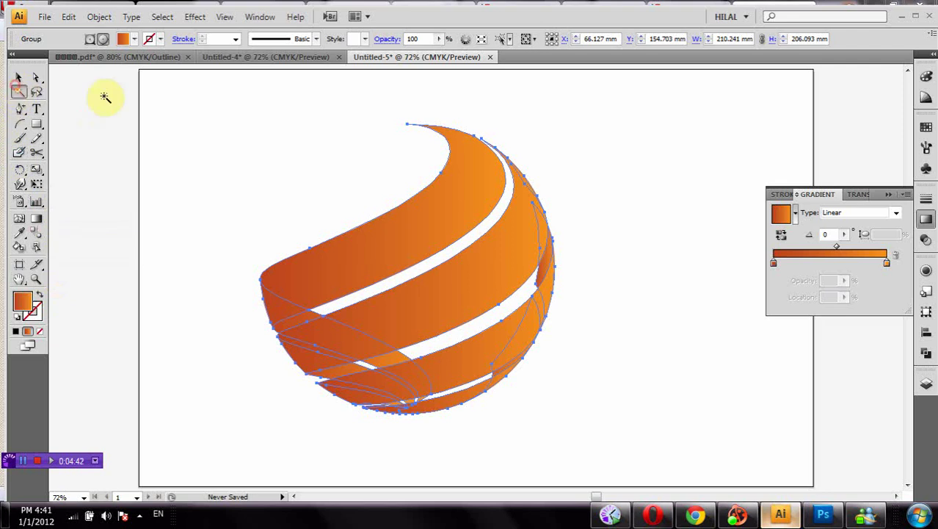
click(147, 94)
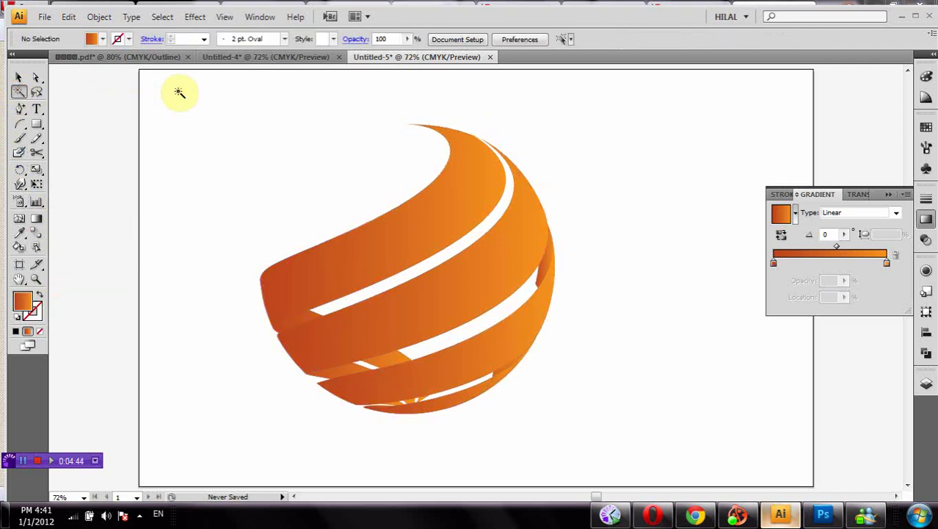
scroll(176, 96, up, 1)
mouse_move(35, 125)
mouse_down()
mouse_move(55, 143)
mouse_move(28, 106)
mouse_up()
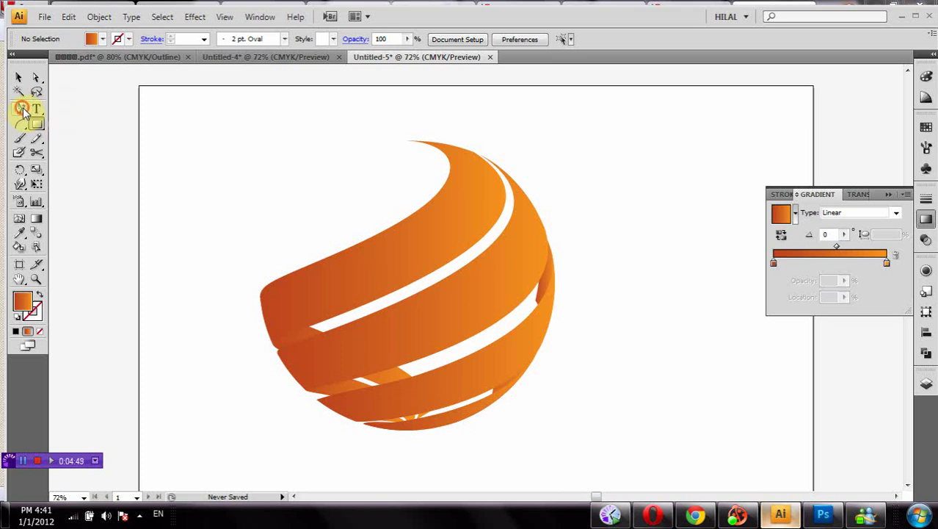
Step: Draw a closed curved cap shape from the sphere's top to its left edge with the Pen tool
click(23, 108)
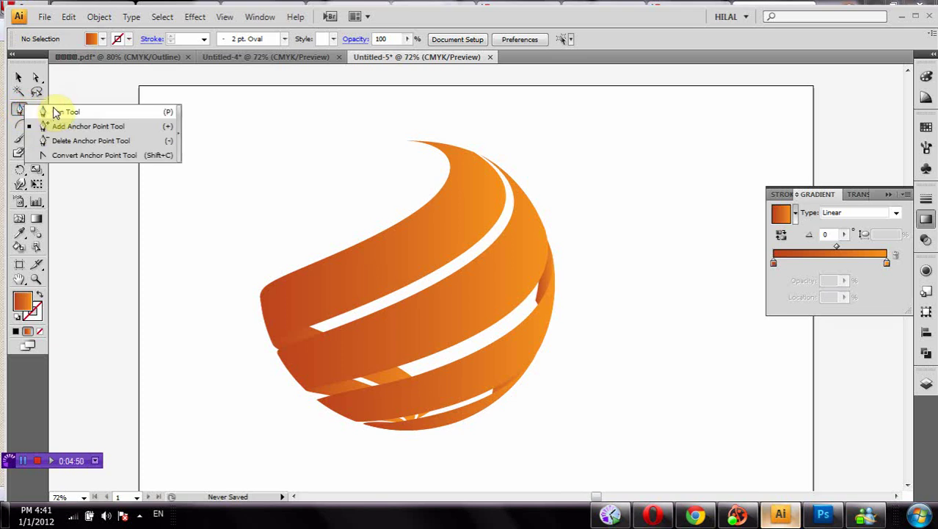
click(395, 144)
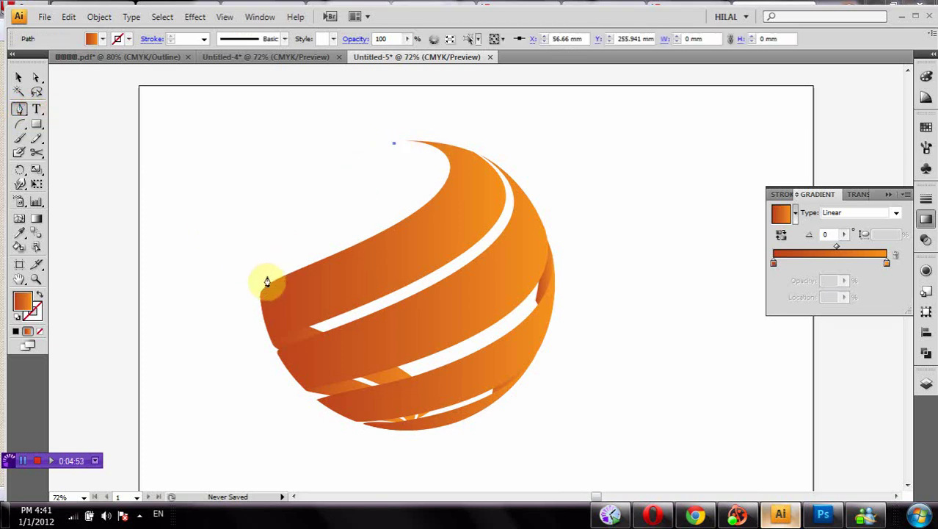
mouse_move(262, 279)
mouse_down()
mouse_move(218, 389)
mouse_move(245, 408)
mouse_up()
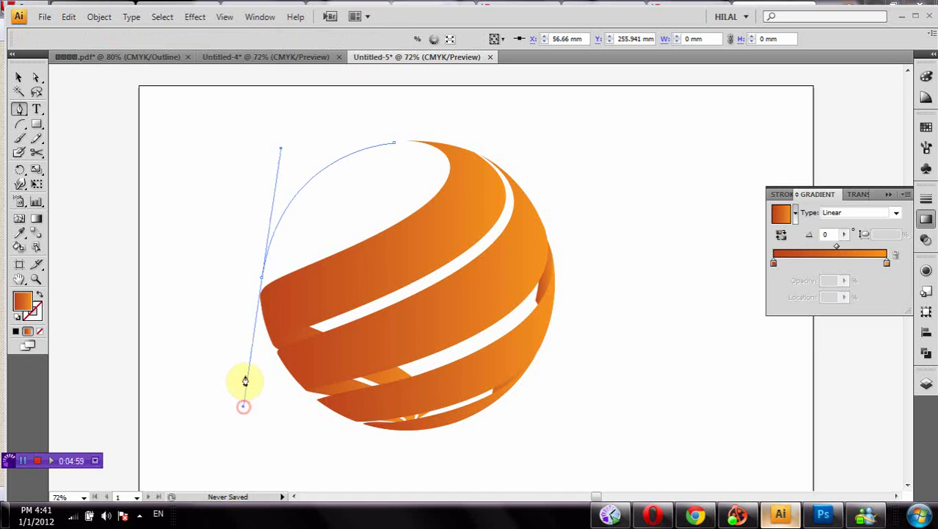
click(262, 282)
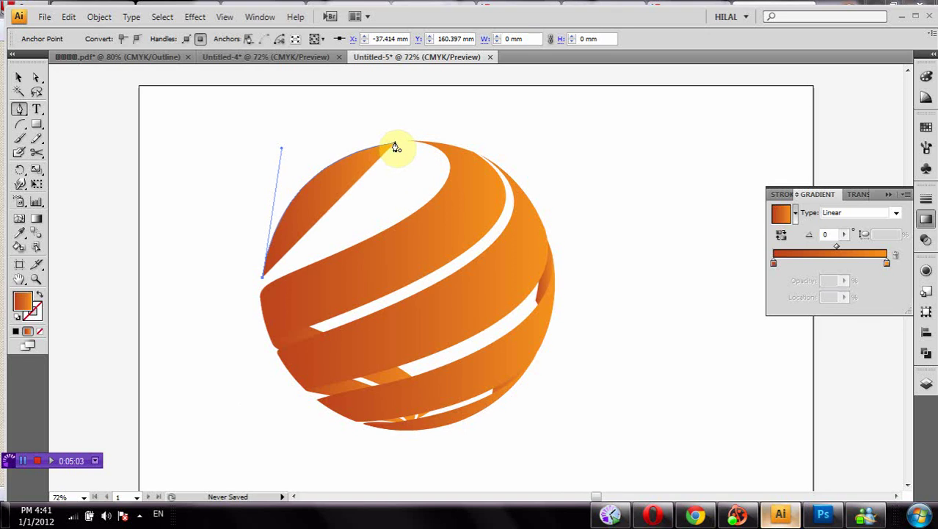
drag(395, 147, 344, 127)
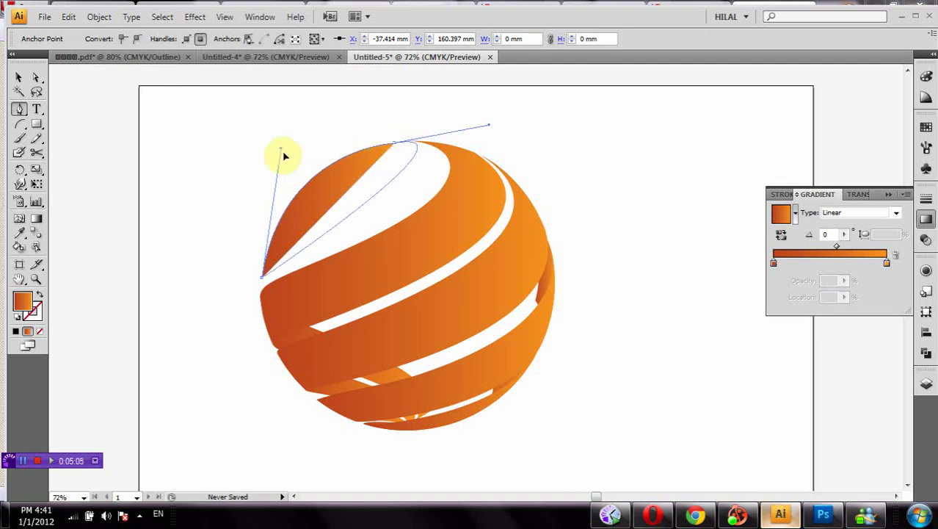
drag(285, 156, 264, 136)
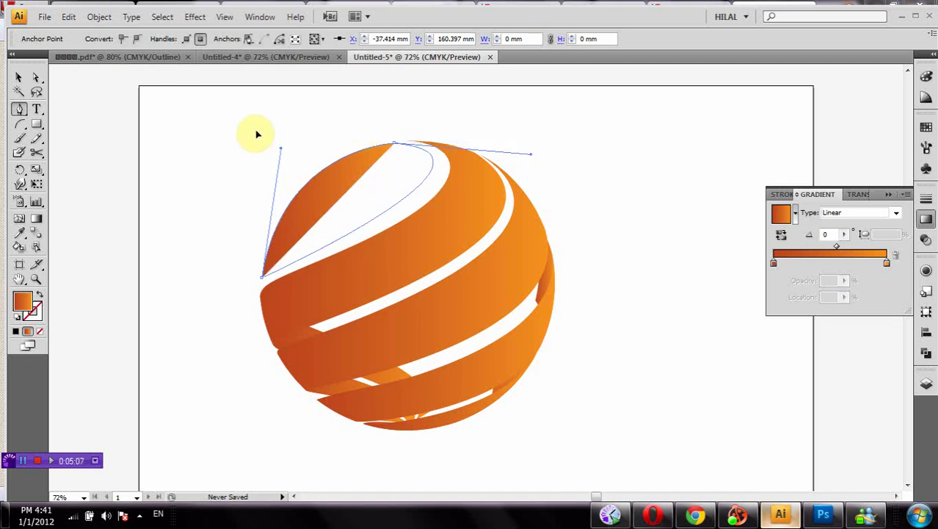
Step: Lengthen the cap's top handle to smooth its curve along the sphere, then deselect
click(34, 77)
drag(530, 154, 538, 158)
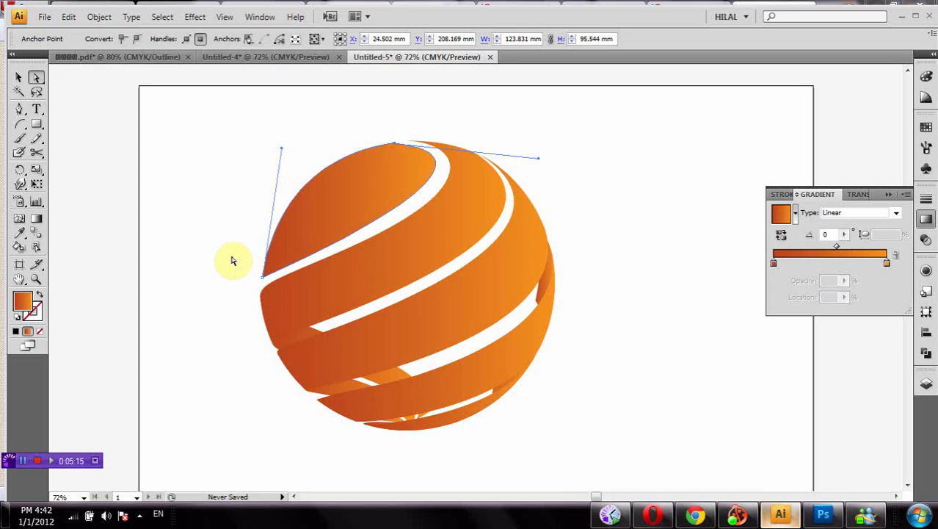
click(212, 238)
Step: Zoom in on the sphere's top and lengthen the cap's top anchor handle
click(19, 249)
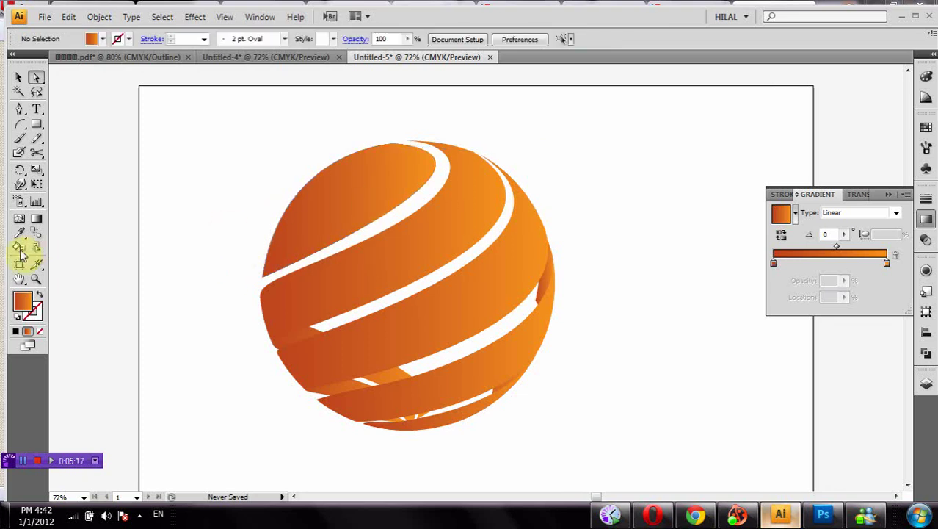
click(37, 280)
drag(341, 111, 528, 183)
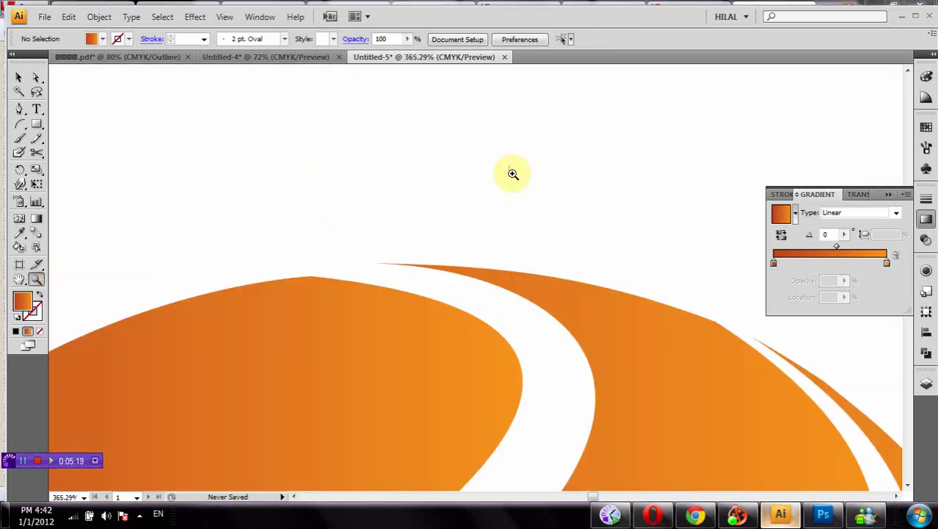
click(31, 75)
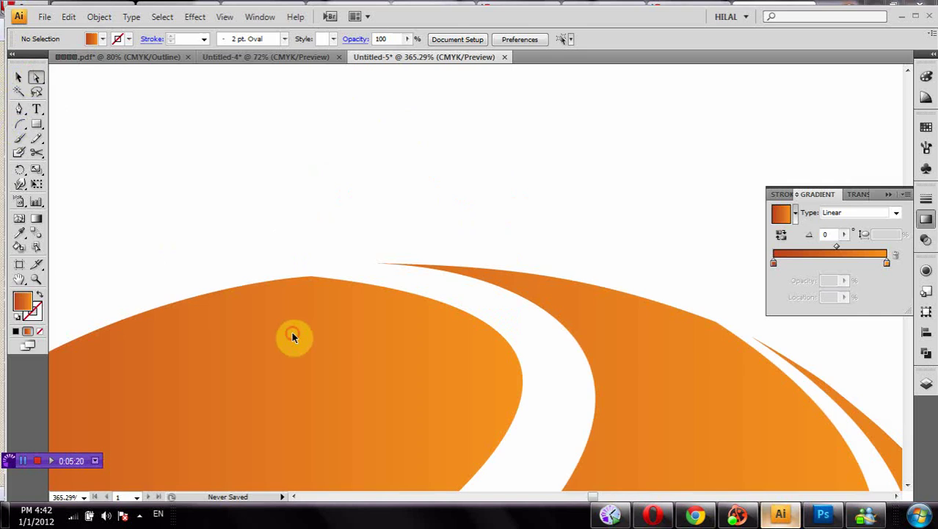
click(308, 279)
click(312, 278)
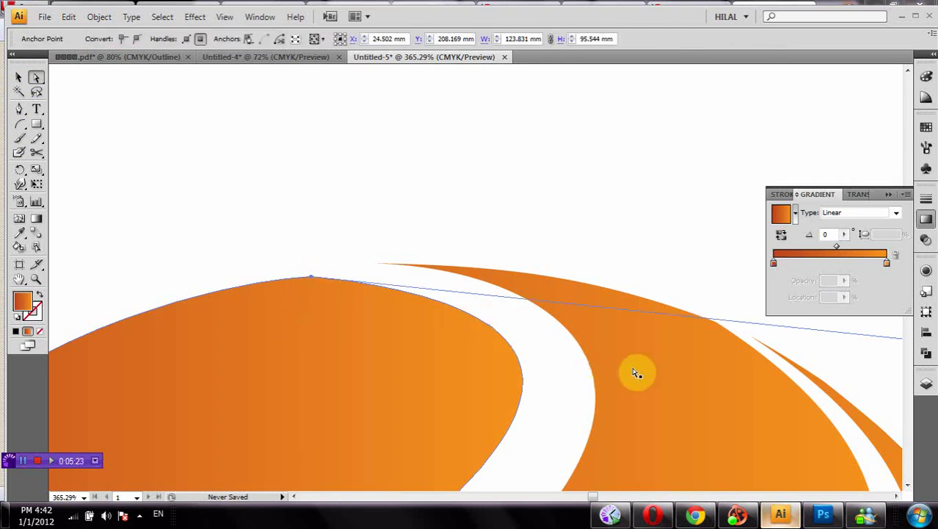
mouse_move(646, 368)
mouse_down()
mouse_move(454, 414)
mouse_move(625, 399)
mouse_up()
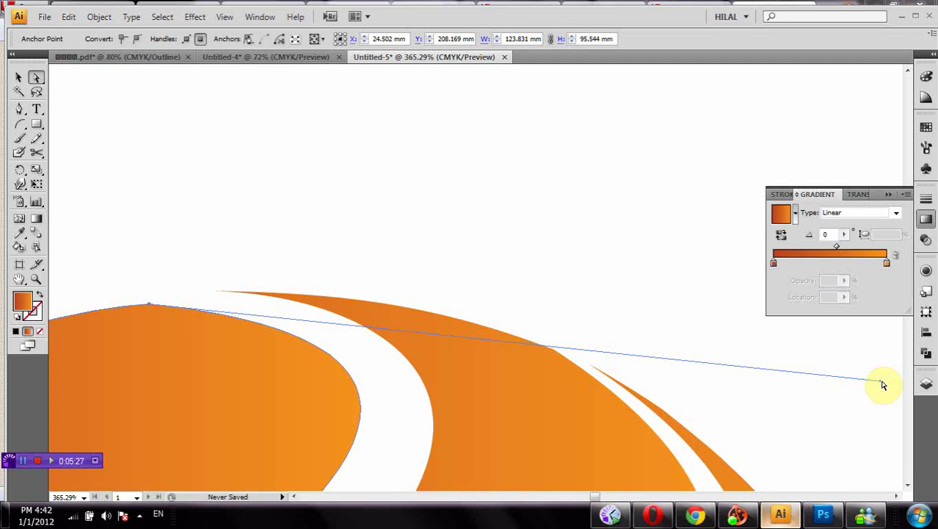
drag(883, 383, 894, 366)
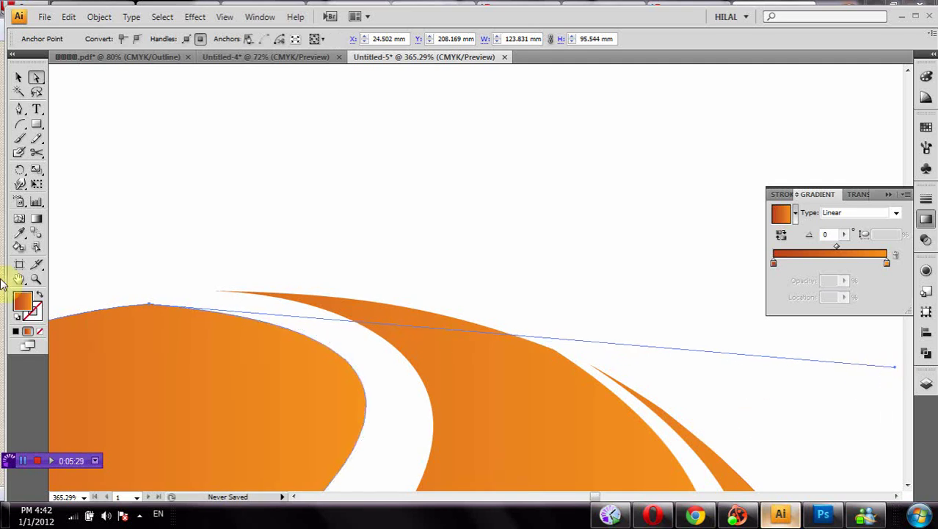
Step: Convert the cap's top anchor and pull out new handles to redraw its curve
click(19, 117)
click(74, 154)
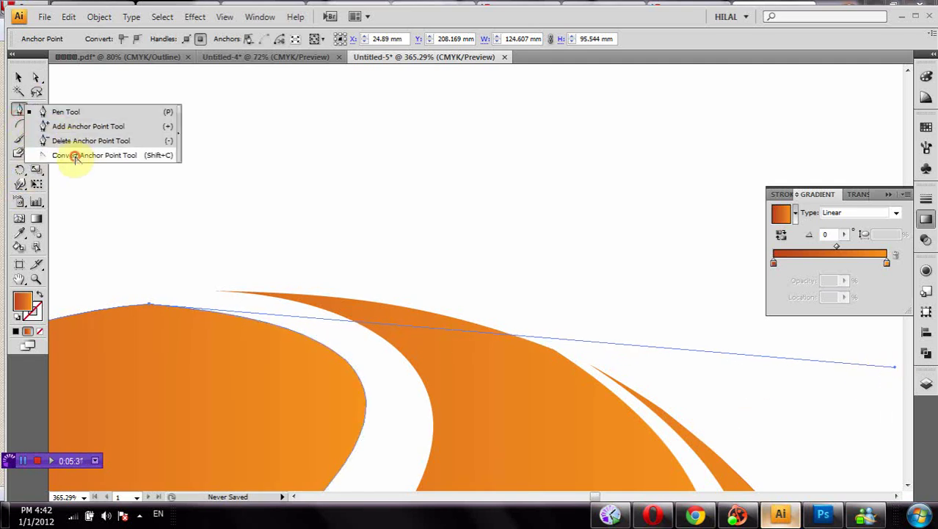
click(147, 306)
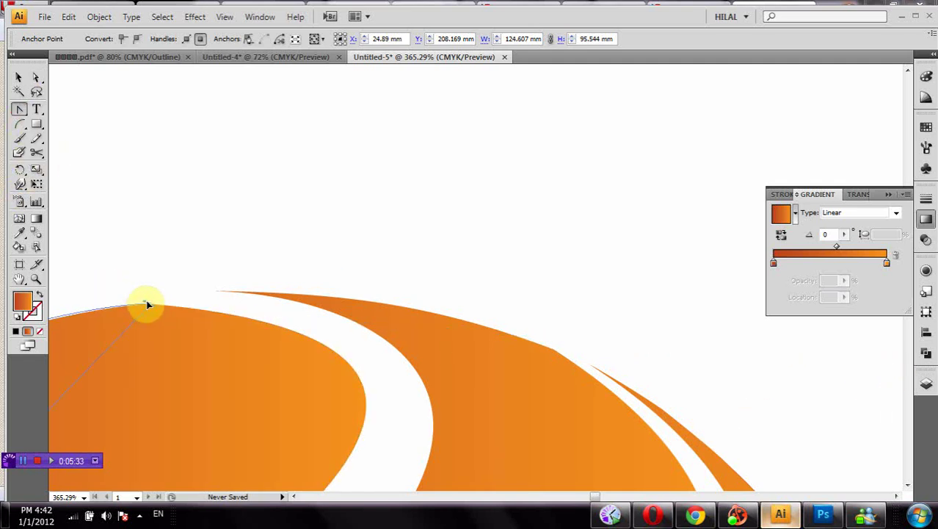
drag(148, 304, 160, 317)
drag(103, 295, 92, 287)
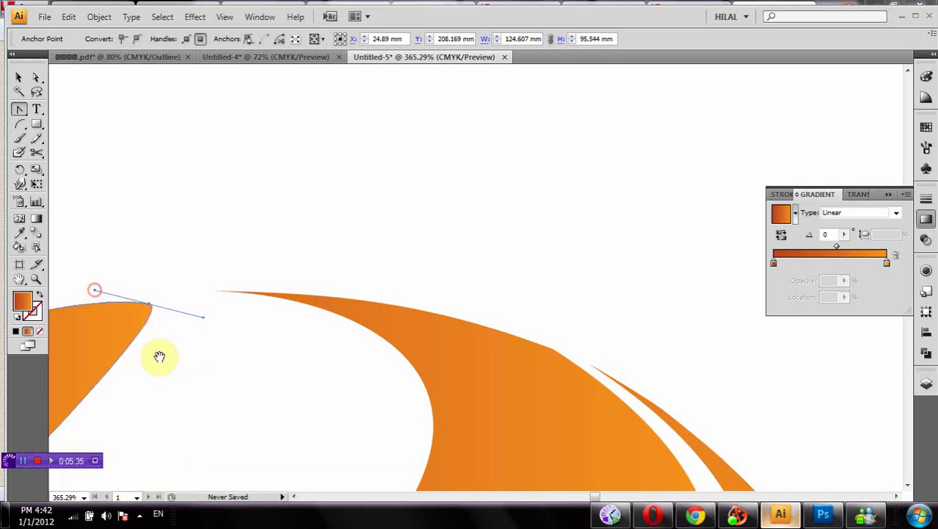
Step: Fit the artboard in view, extend the top band's curve further right, and deselect
mouse_move(157, 357)
mouse_down()
mouse_move(447, 211)
mouse_move(817, 310)
mouse_move(593, 282)
mouse_move(436, 382)
mouse_move(681, 186)
mouse_up()
click(20, 281)
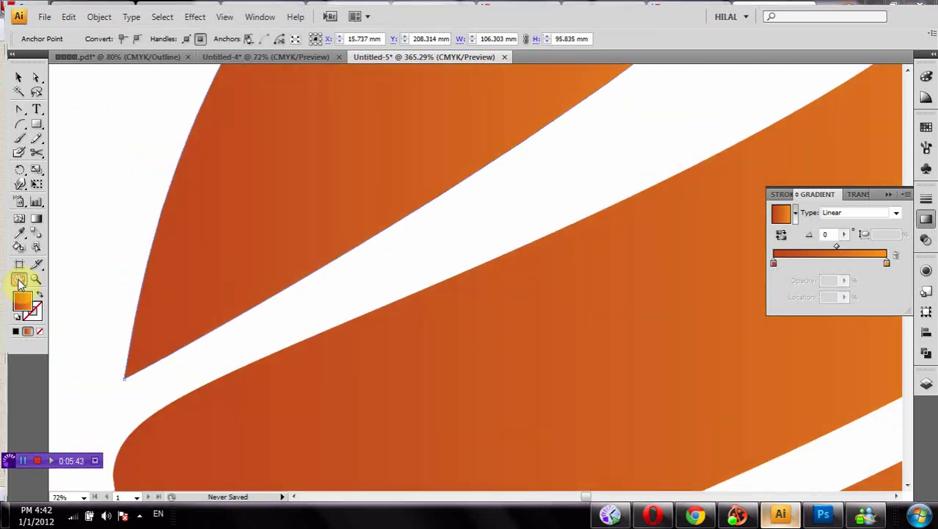
double_click(20, 280)
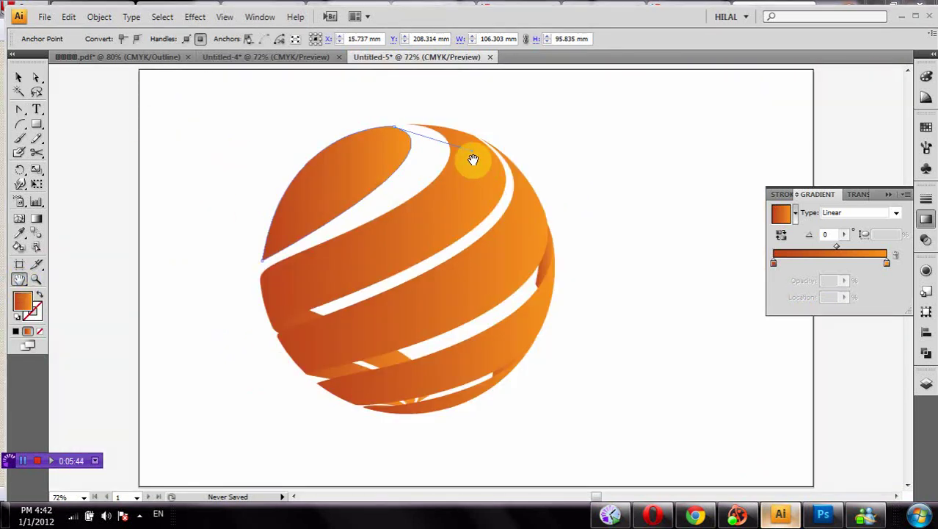
click(35, 78)
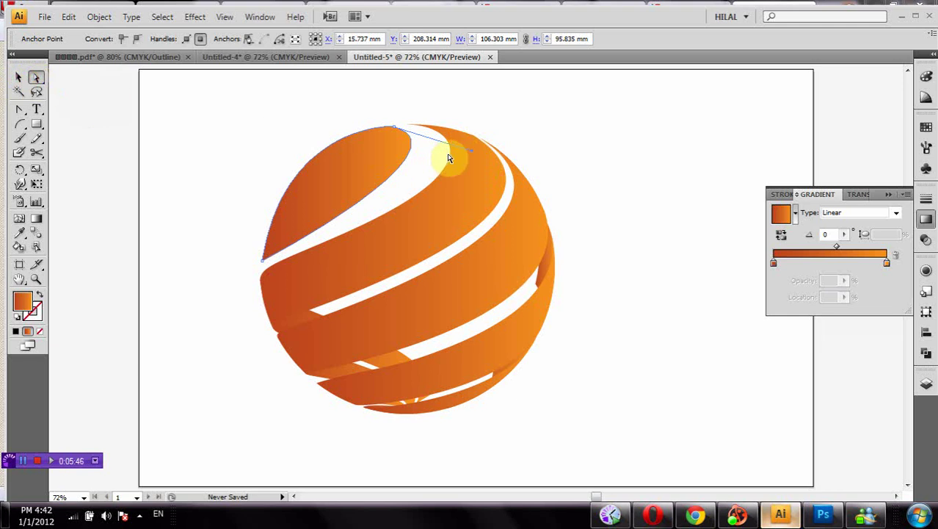
drag(474, 155, 513, 157)
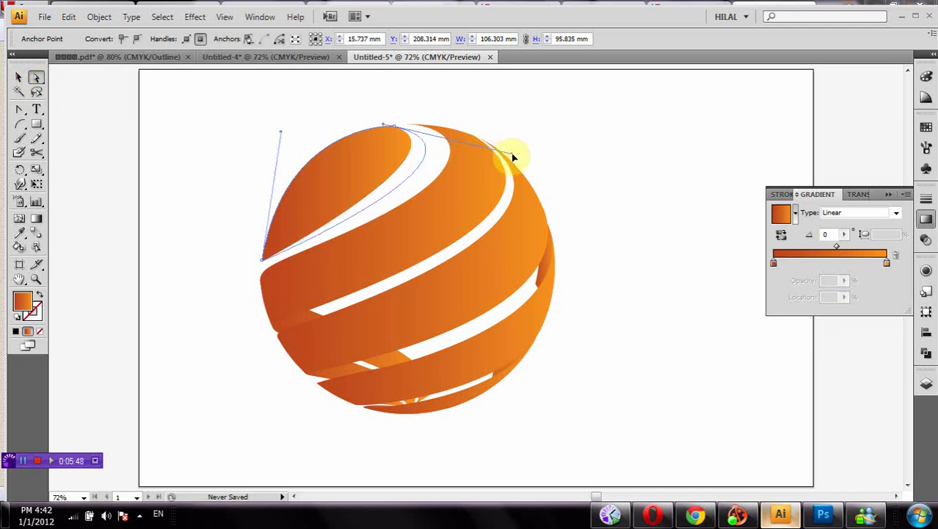
click(590, 166)
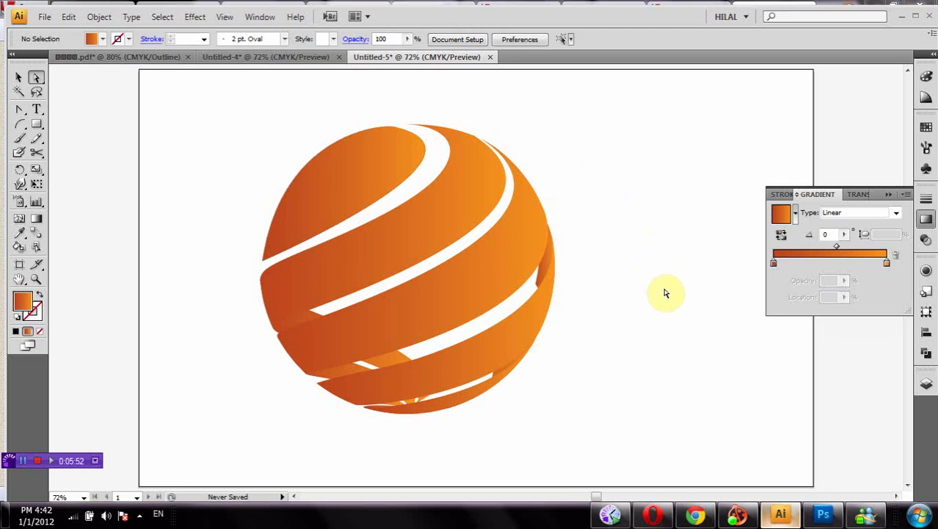
Step: Select all the sphere's paths and group them with Ctrl+G
drag(641, 307, 505, 345)
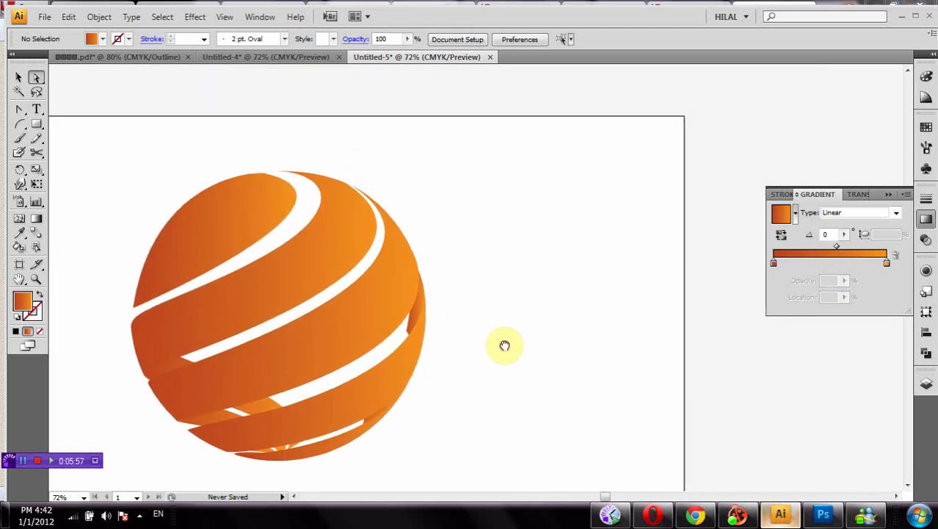
mouse_move(537, 376)
mouse_down()
mouse_move(549, 346)
mouse_move(587, 318)
mouse_up()
drag(547, 94, 201, 398)
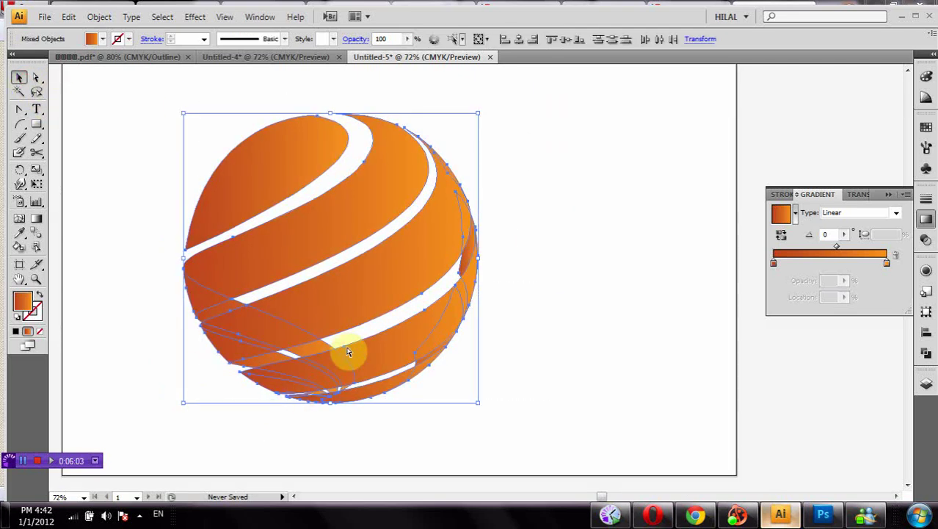
key(ctrl+g)
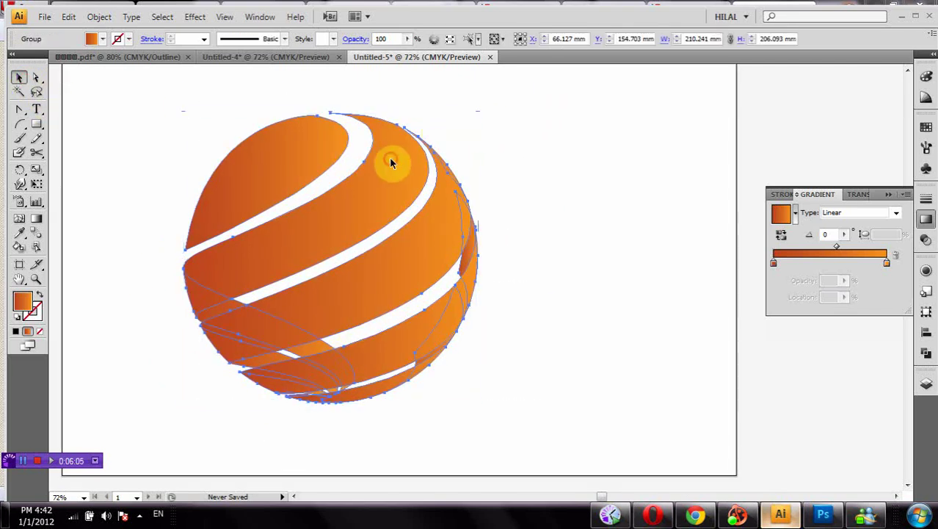
Step: Scale the sphere group down to about 91 × 89 mm and move it up the artboard
drag(477, 112, 315, 273)
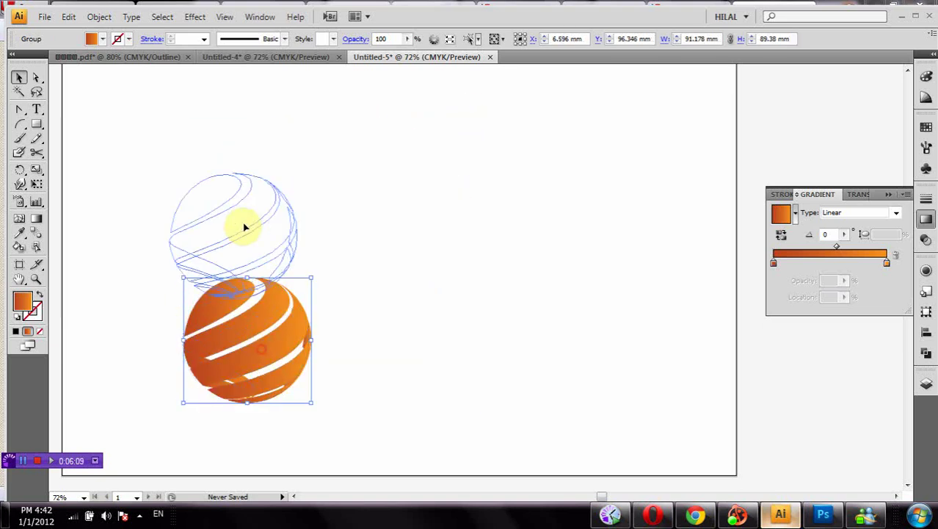
drag(263, 349, 244, 221)
click(286, 351)
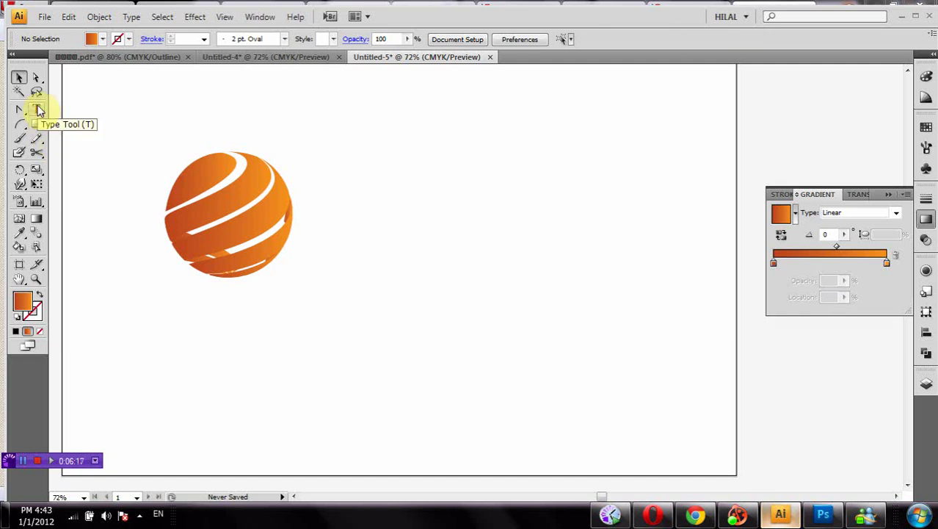
drag(35, 126, 87, 163)
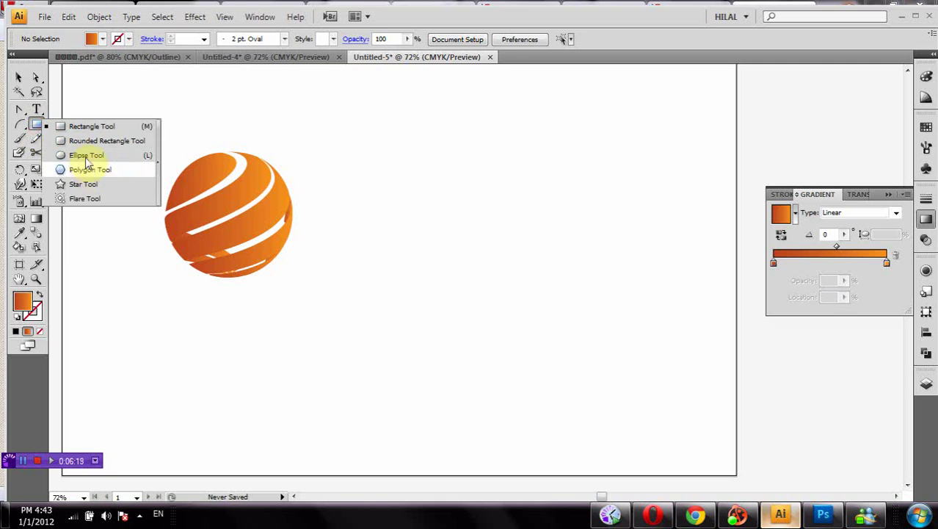
Step: Draw a flat 58.8 × 4.9 mm ellipse under the sphere with a reversed Fade to Black gradient at 74% opacity
click(86, 156)
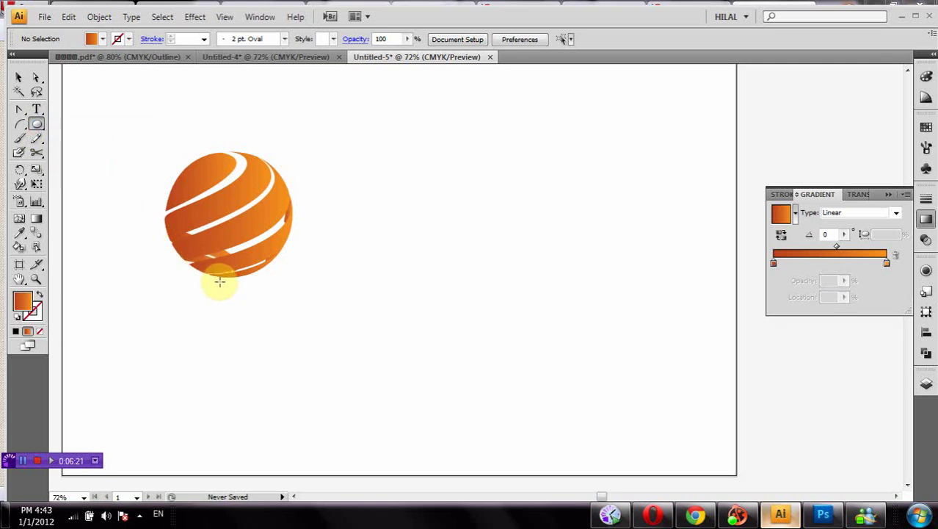
mouse_move(224, 278)
mouse_down()
mouse_move(266, 290)
mouse_move(308, 283)
mouse_up()
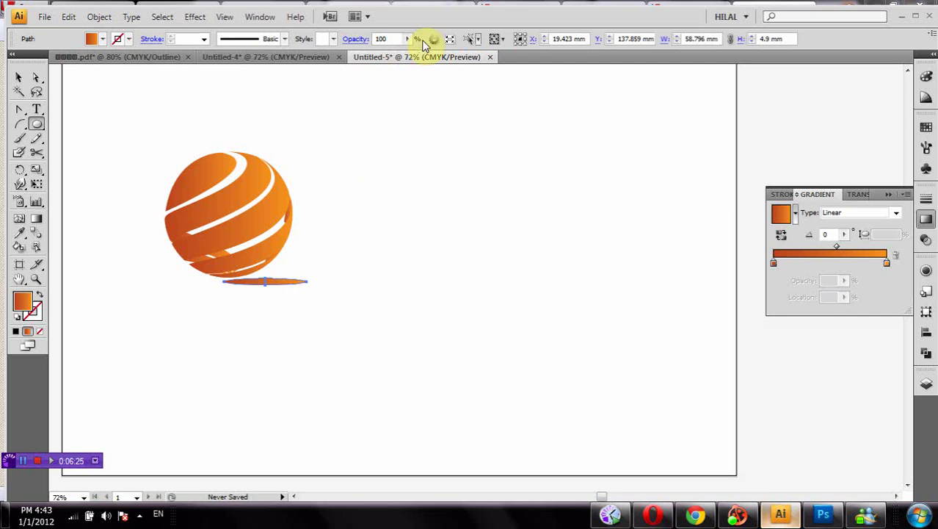
click(827, 212)
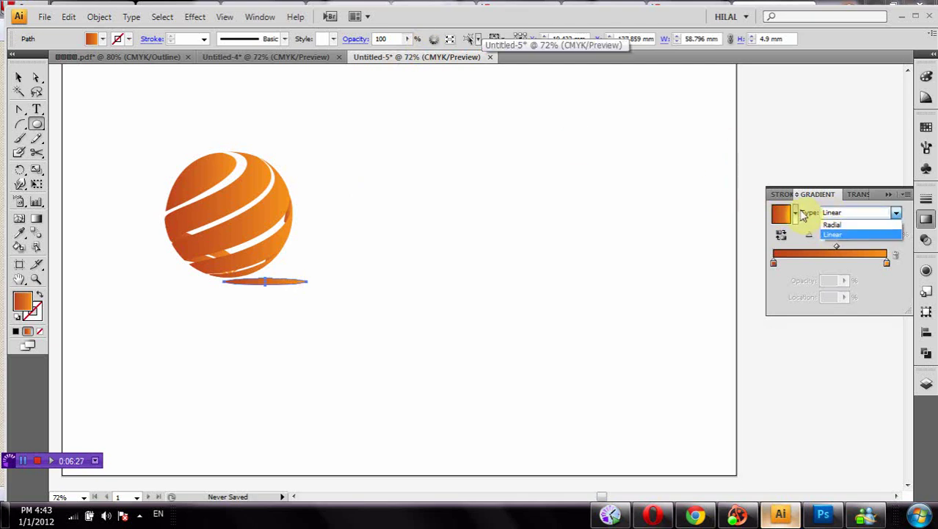
click(803, 214)
click(797, 214)
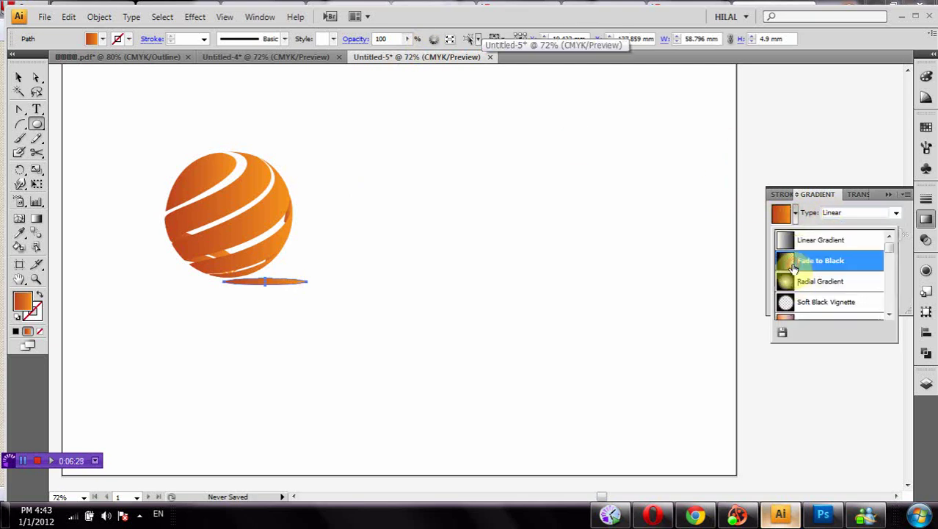
click(798, 261)
click(780, 240)
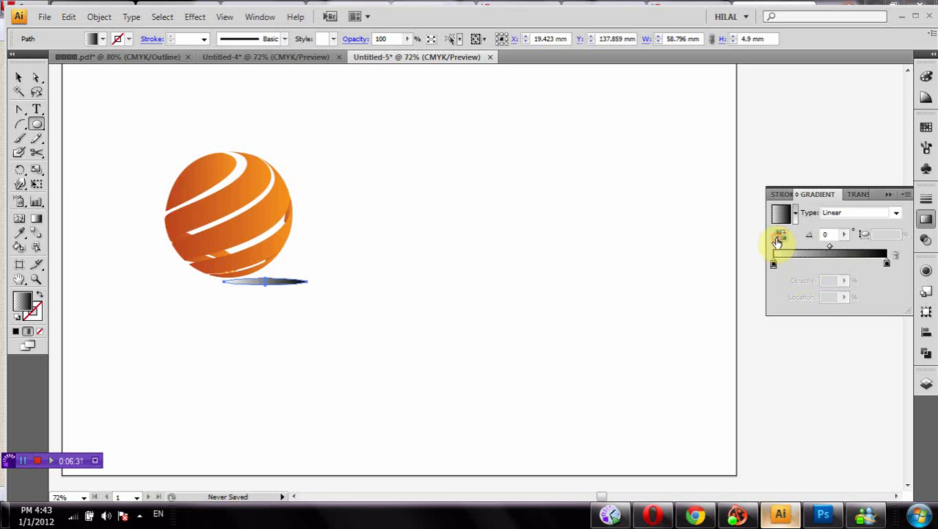
click(409, 40)
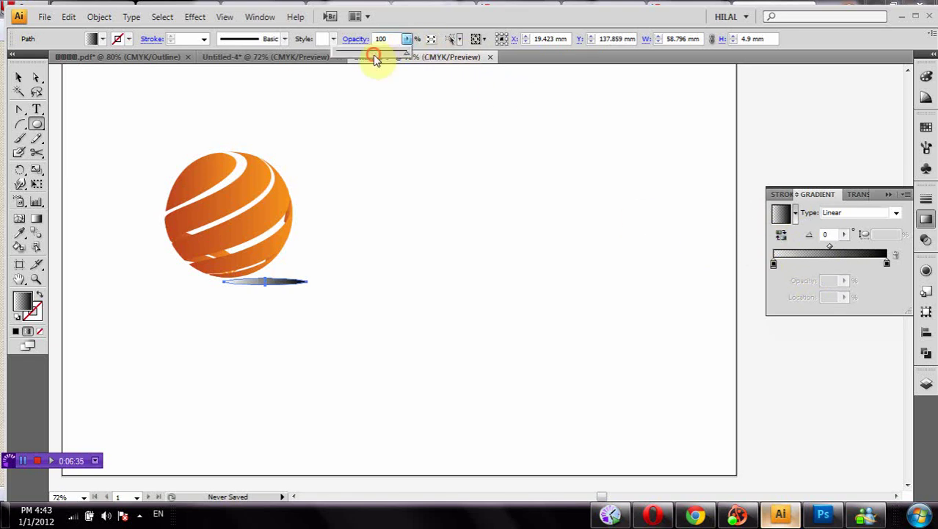
click(225, 16)
mouse_move(264, 244)
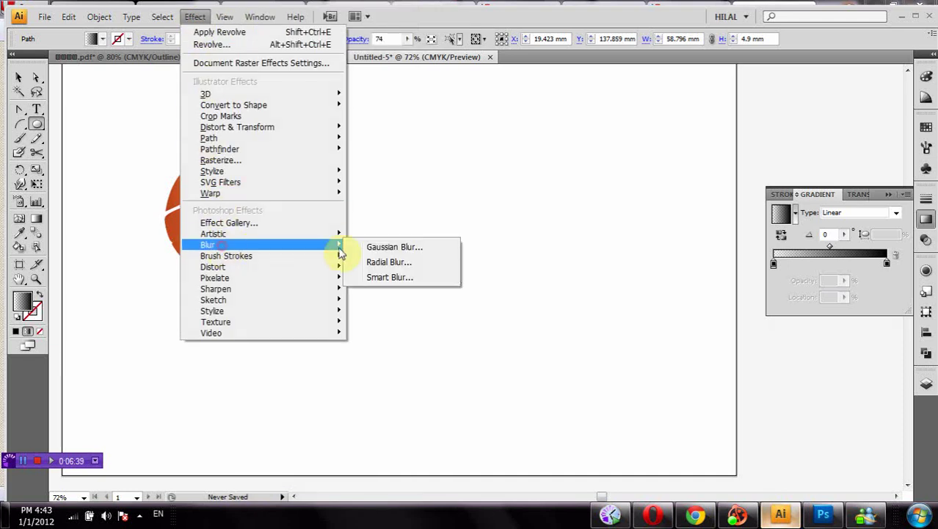
Step: Apply a 3.9-pixel Gaussian Blur to the shadow ellipse and deselect it
click(365, 250)
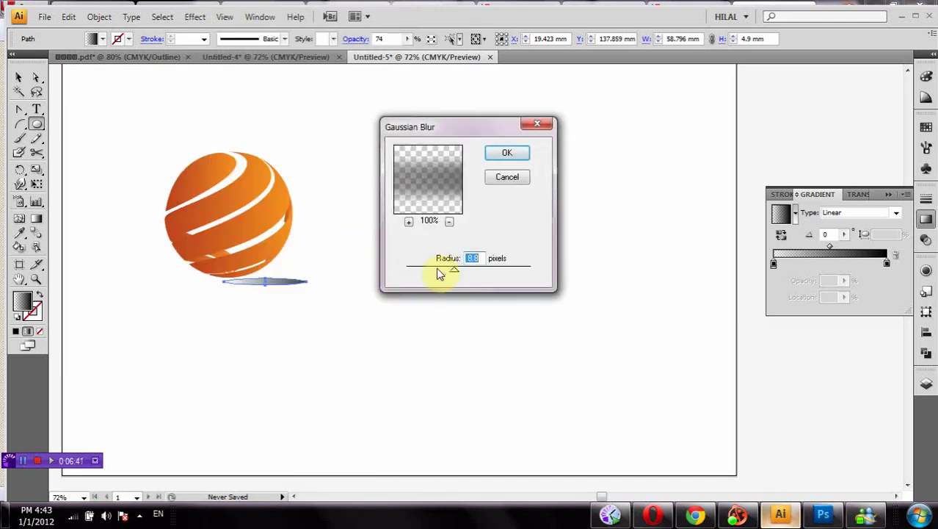
click(432, 271)
click(506, 155)
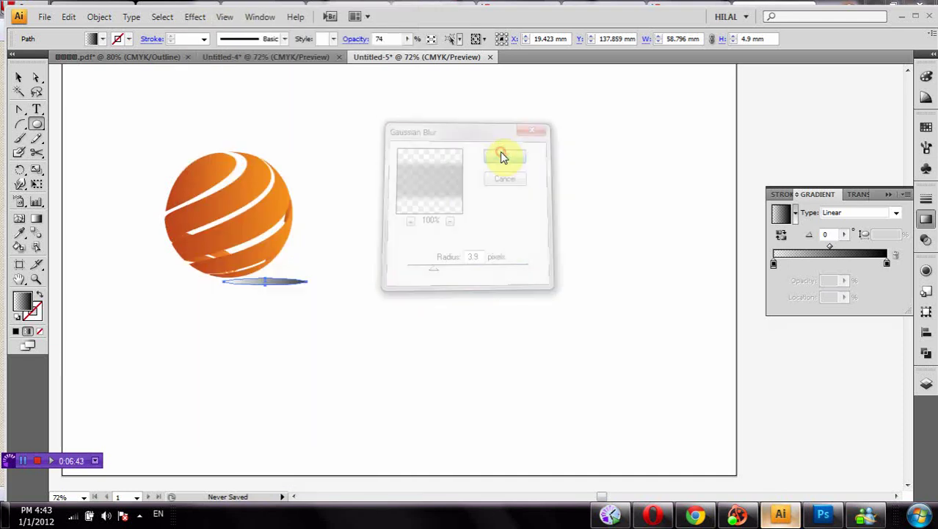
click(18, 77)
click(101, 91)
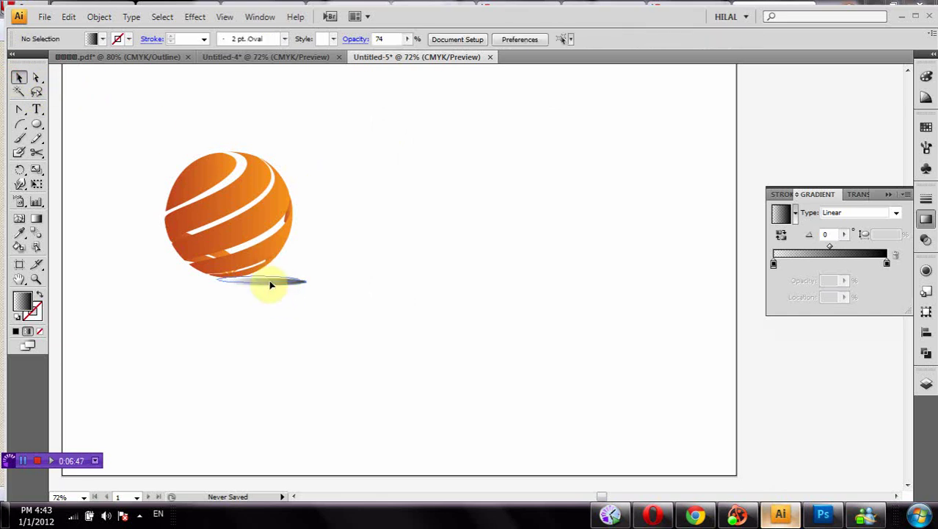
Step: Send the blurred shadow ellipse to the back, behind the sphere
click(273, 282)
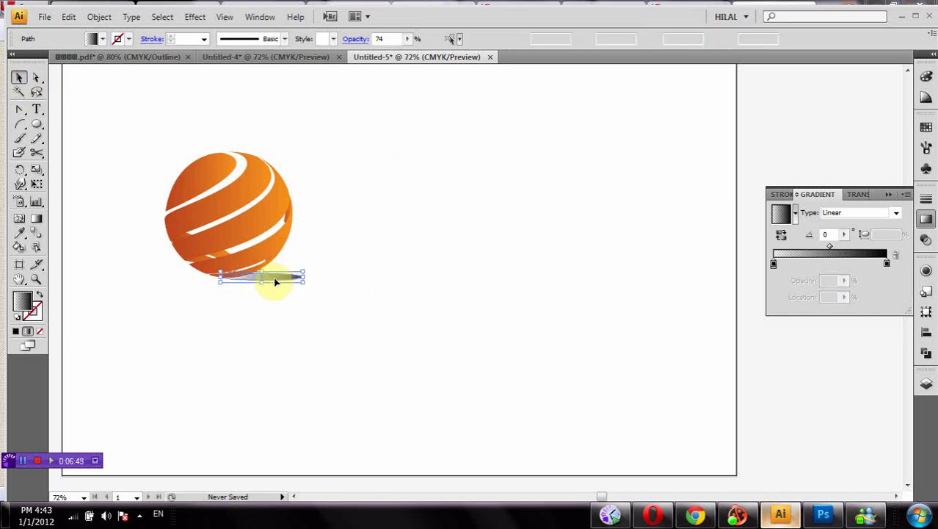
click(292, 327)
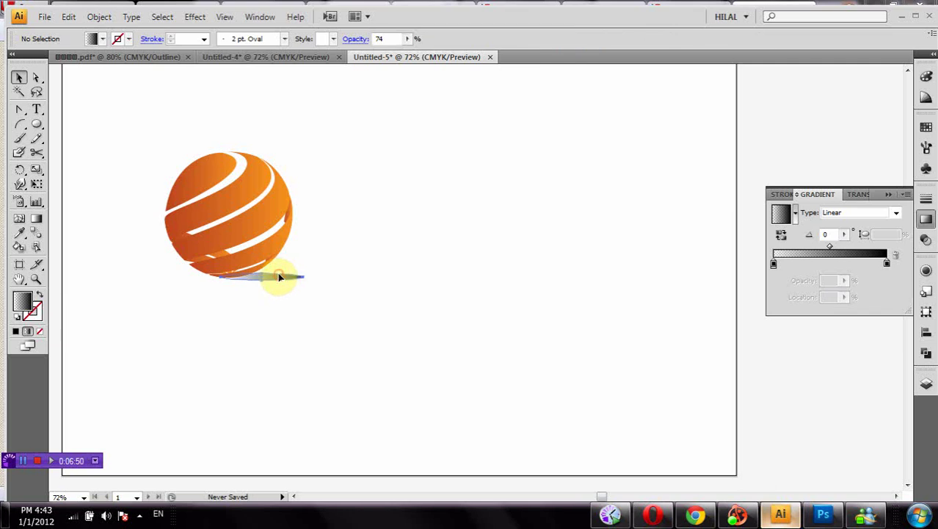
right_click(277, 275)
mouse_move(317, 452)
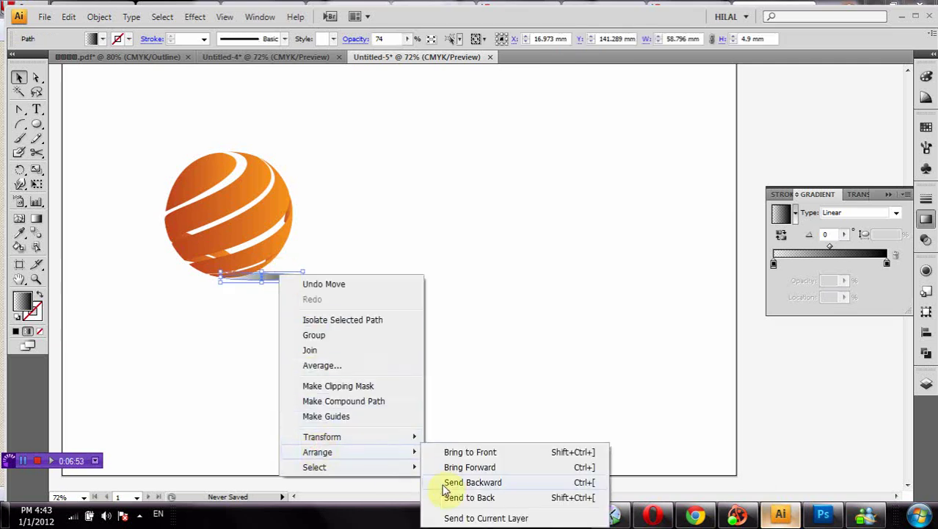
click(451, 498)
click(423, 401)
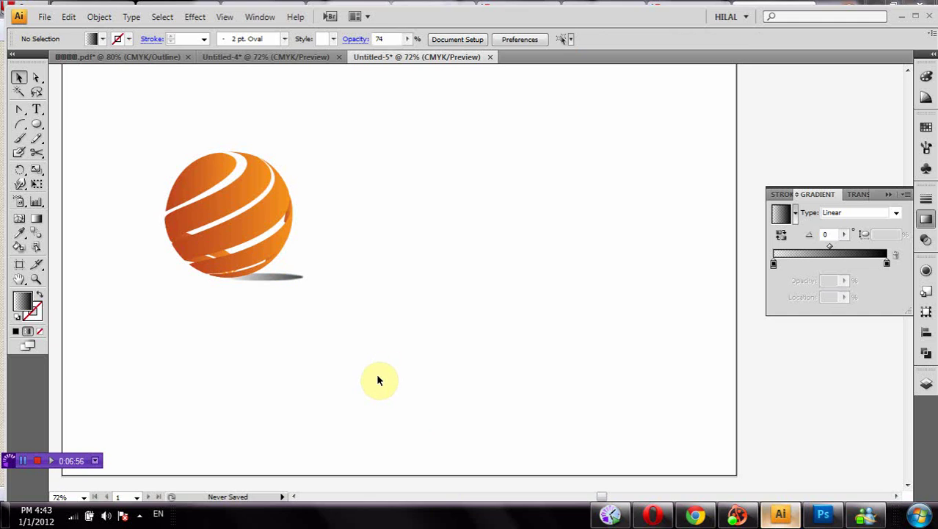
Step: Lower the shadow ellipse's opacity to 34%
click(272, 277)
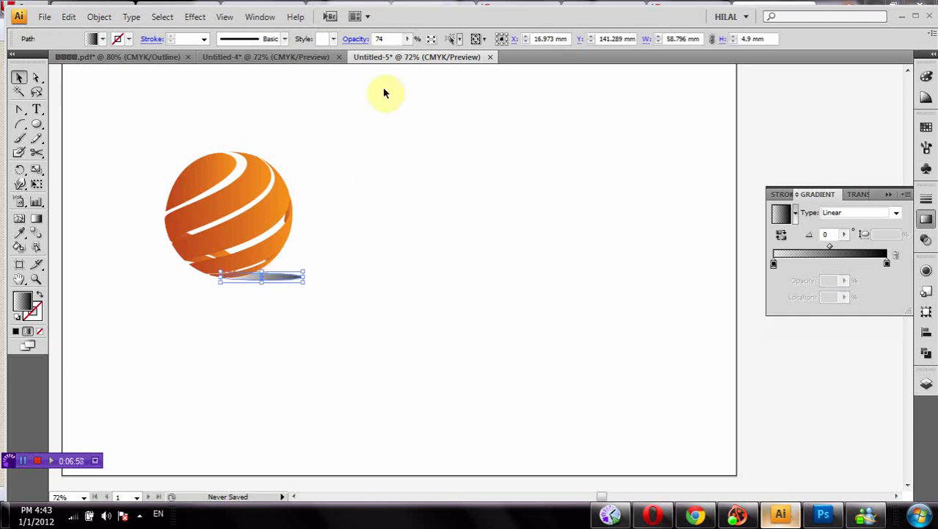
click(407, 39)
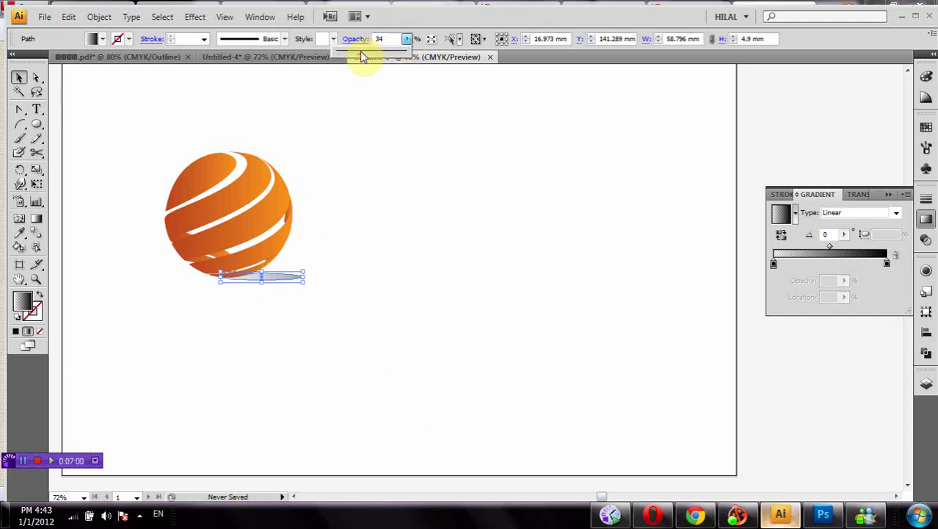
click(425, 190)
scroll(435, 246, up, 1)
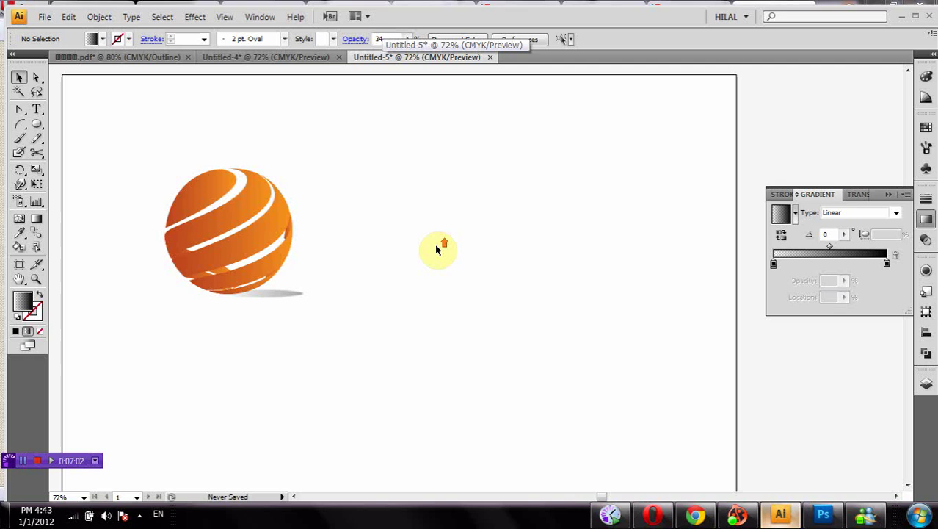
scroll(435, 250, up, 1)
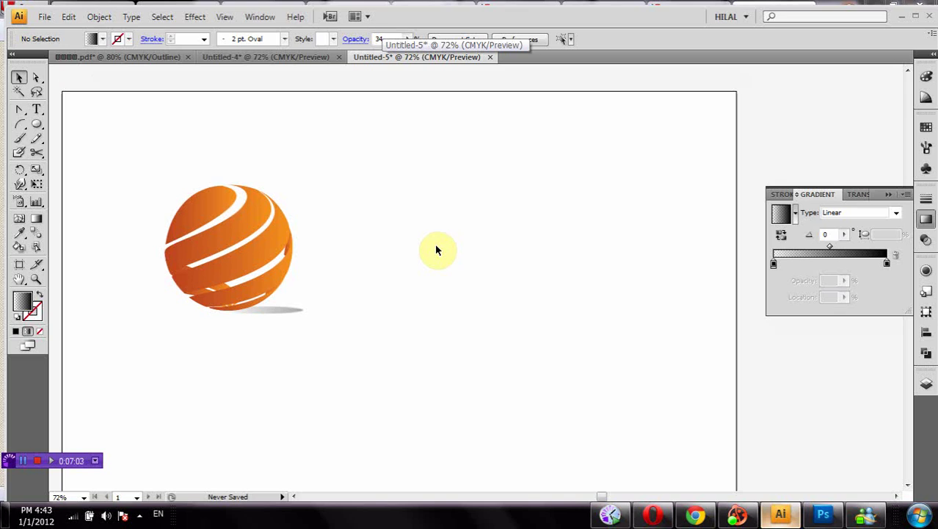
click(36, 109)
Step: Start a text line right of the sphere and enlarge it to about 118.75 pt
click(446, 301)
text(my logo)
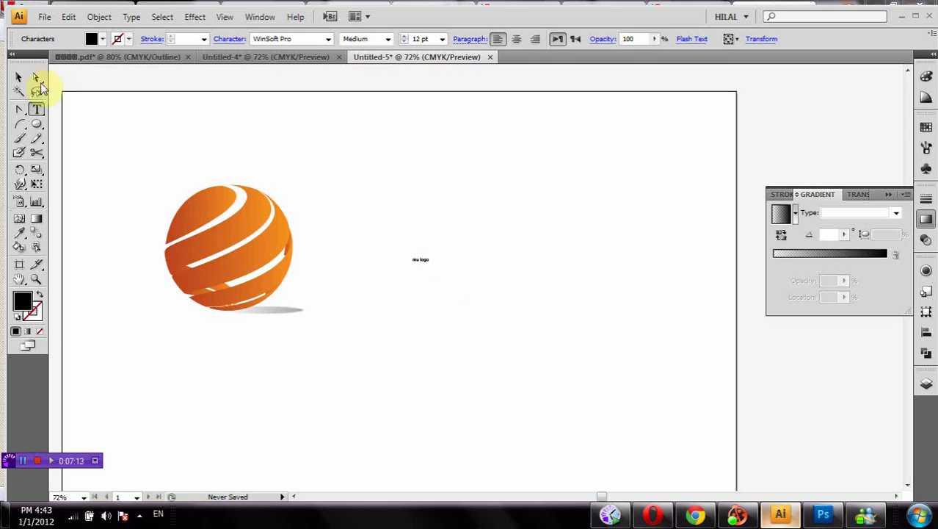
click(19, 76)
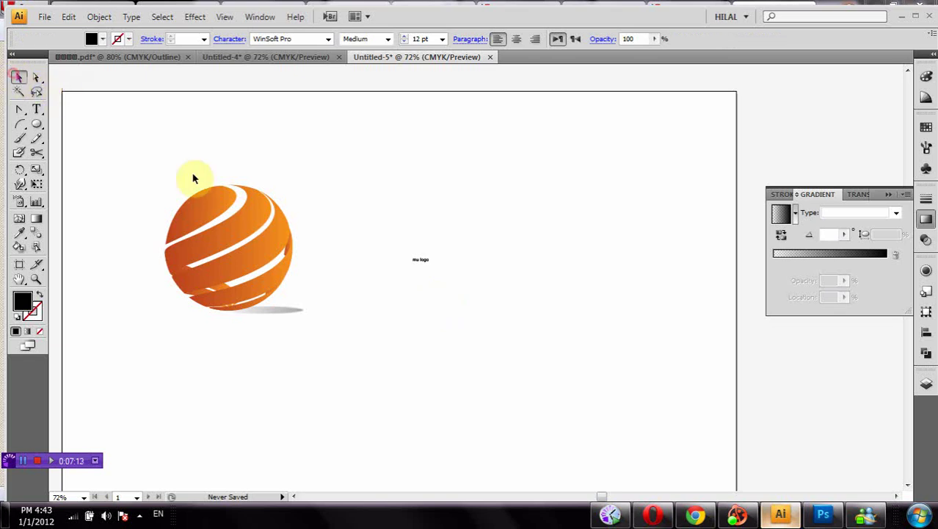
drag(430, 267, 569, 371)
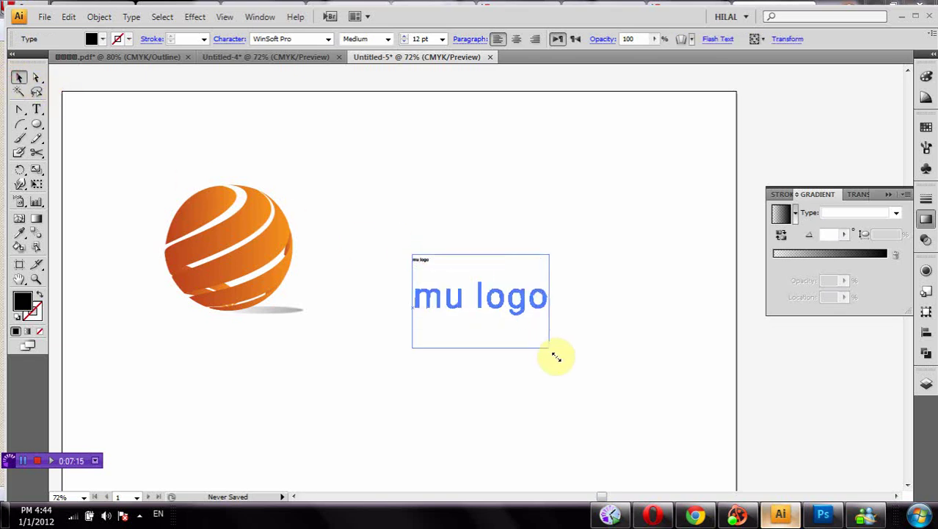
Step: Correct the text to read 'My Logo', replacing u with y and capitalising M and L
double_click(467, 309)
drag(474, 308, 458, 307)
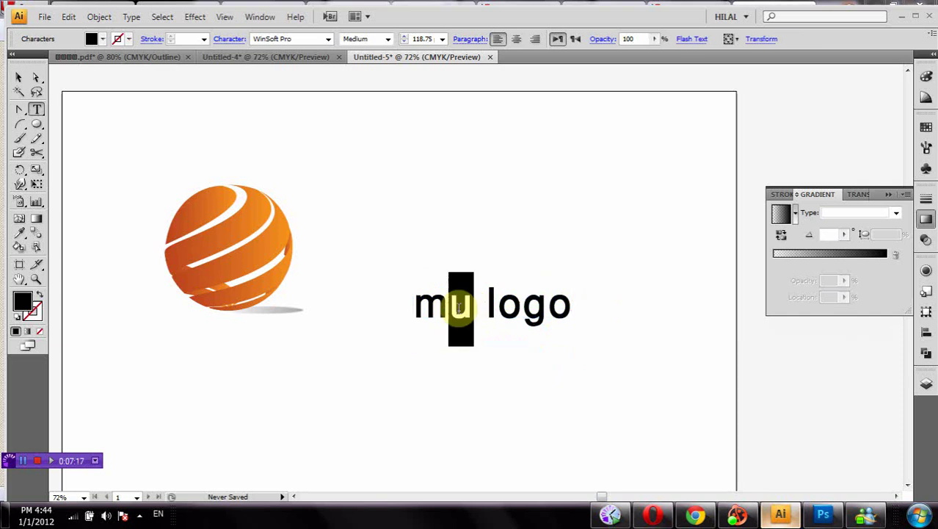
text(y)
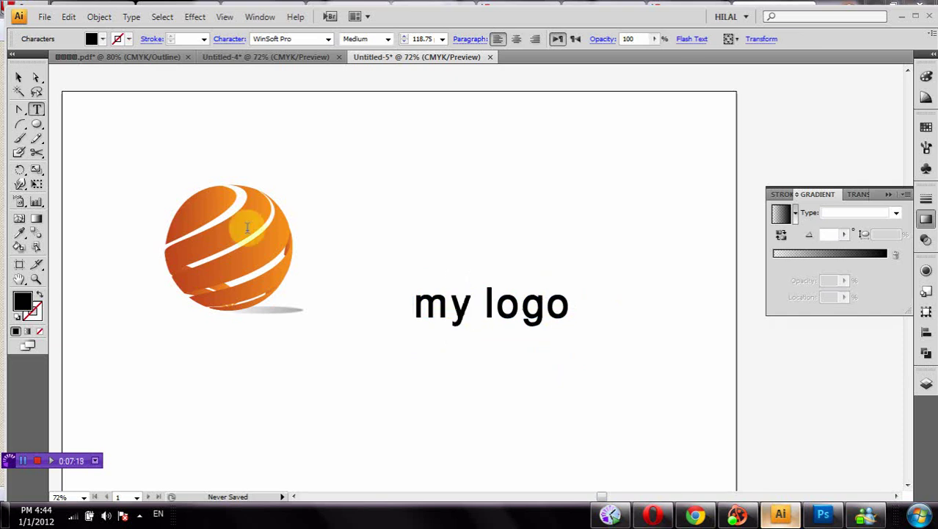
drag(399, 303, 439, 310)
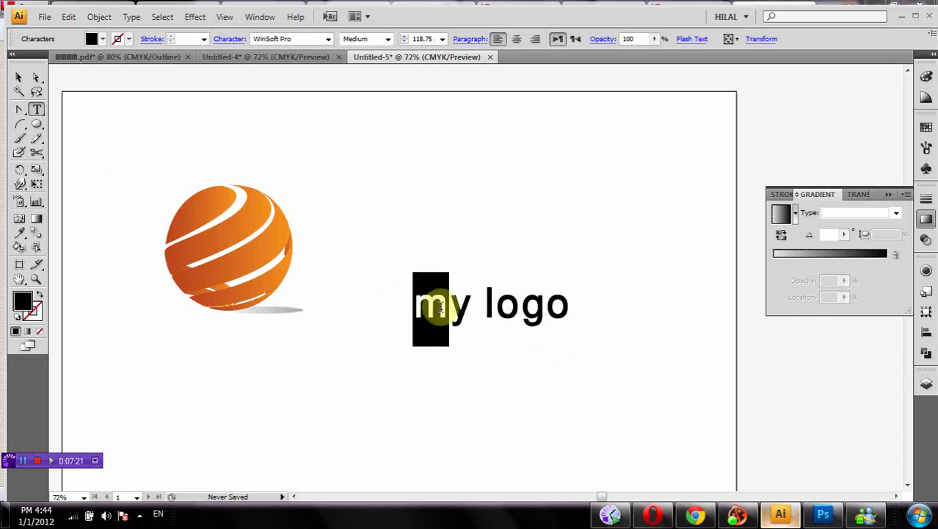
text(M)
drag(481, 307, 490, 309)
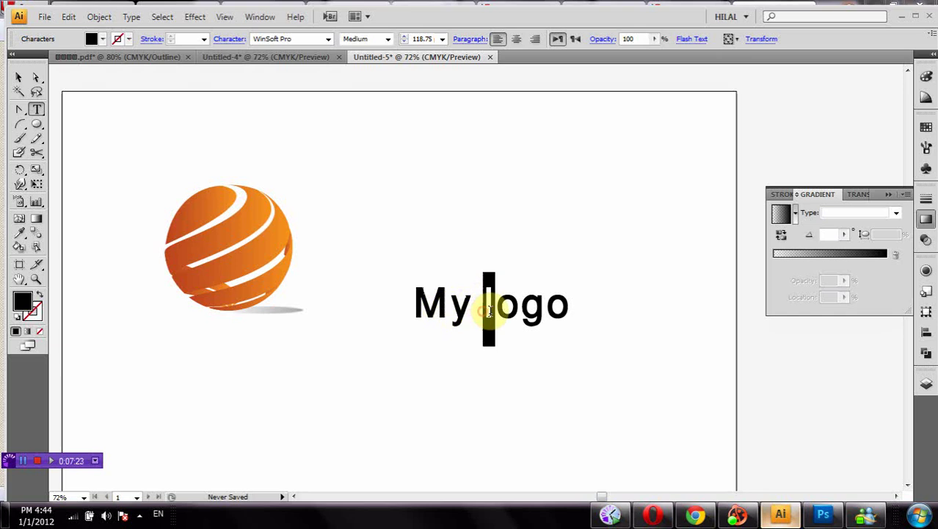
text(L)
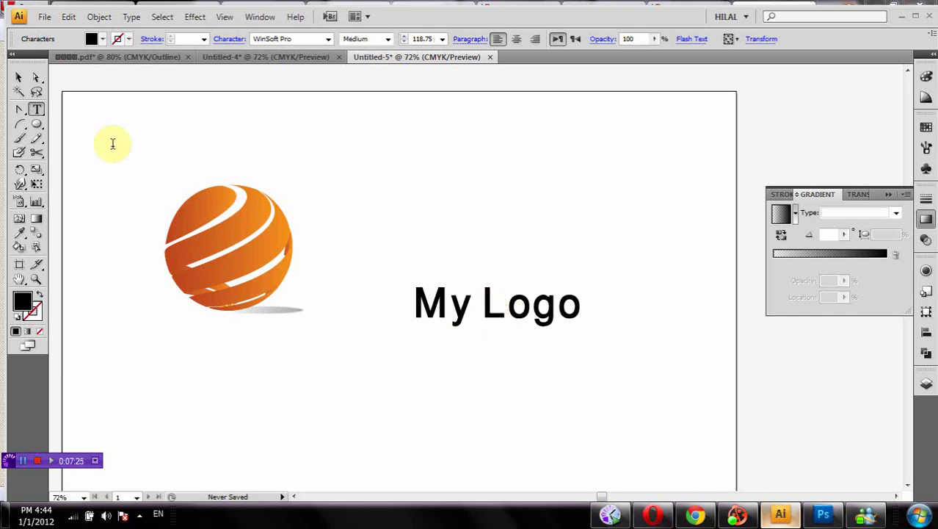
click(20, 76)
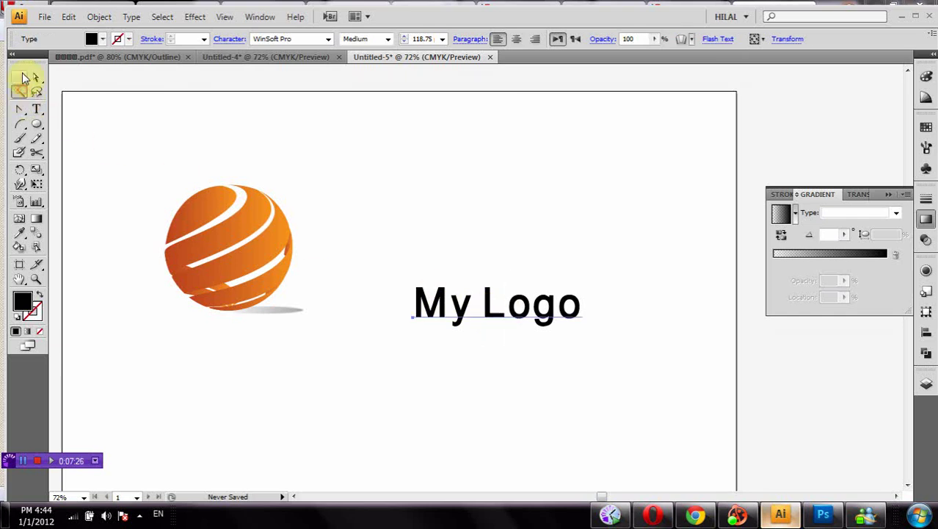
click(552, 316)
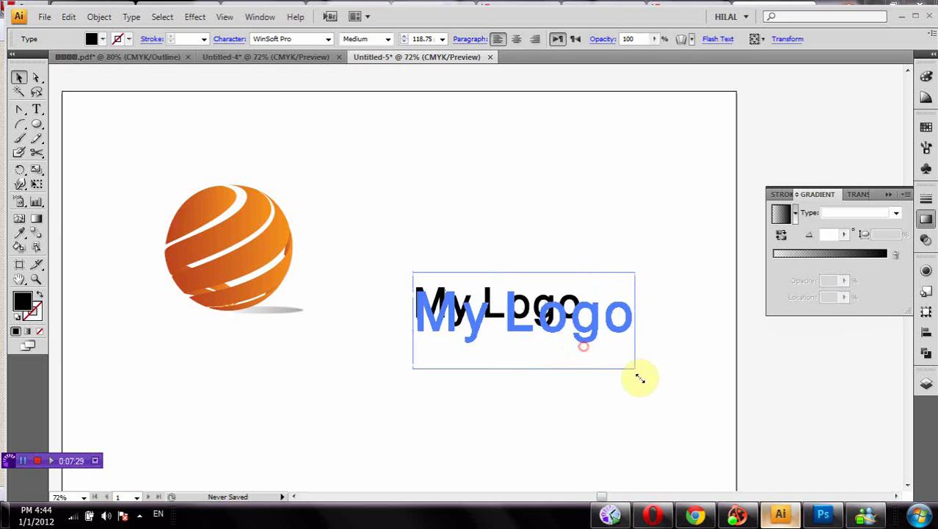
Step: Enlarge the text, move it beside the sphere, and make 'Logo' bold at 53% opacity
drag(582, 345, 683, 389)
mouse_move(623, 345)
mouse_down()
mouse_move(558, 311)
mouse_move(509, 268)
mouse_up()
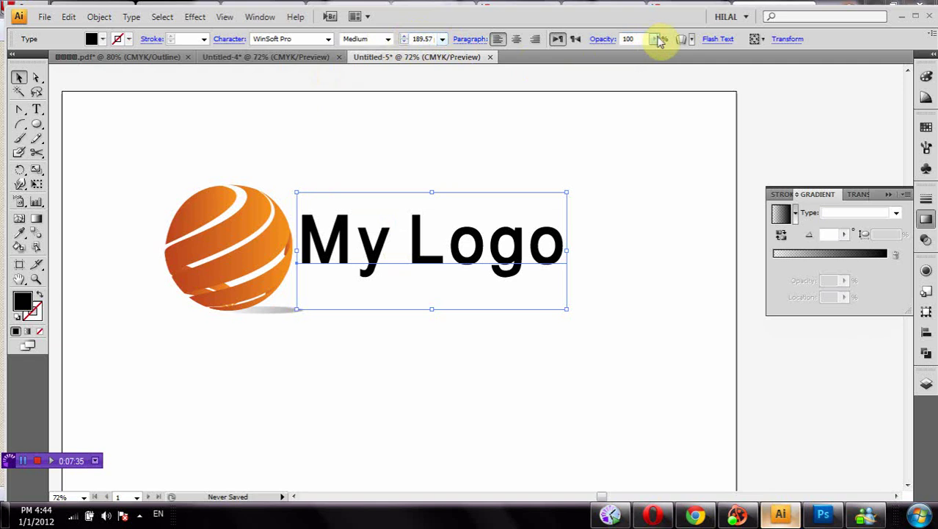
double_click(395, 244)
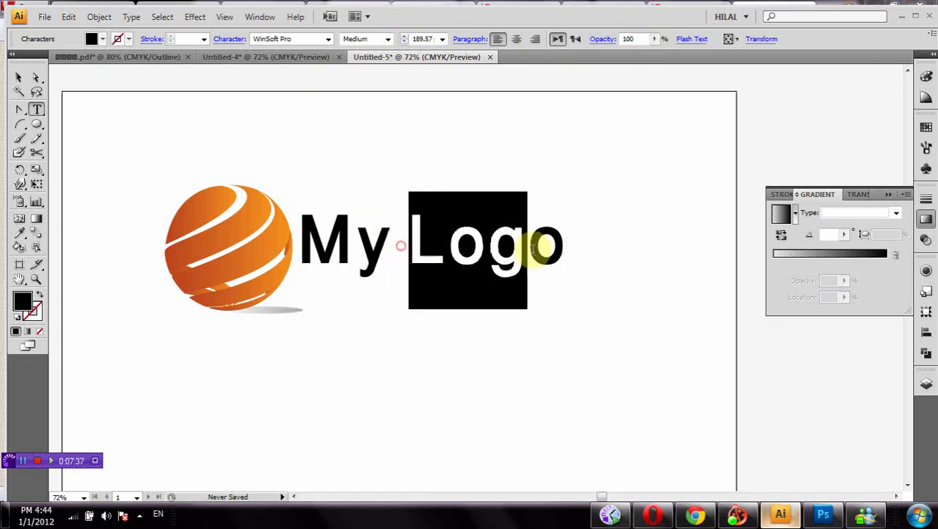
drag(400, 243, 567, 246)
click(386, 40)
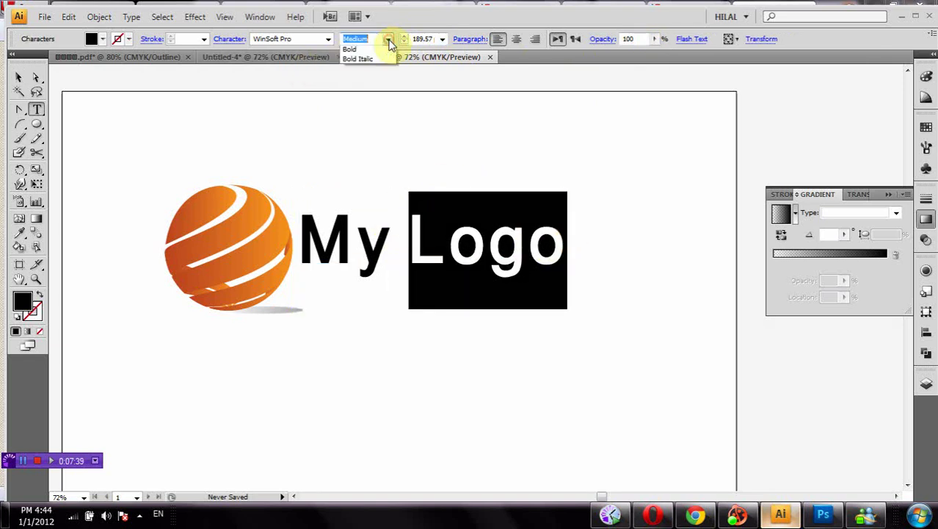
click(367, 72)
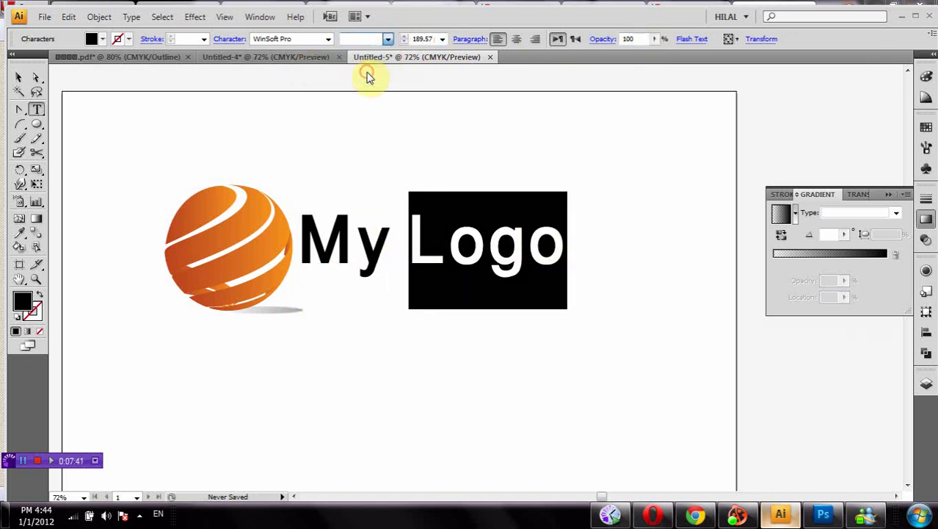
click(659, 39)
drag(622, 53, 622, 56)
click(366, 233)
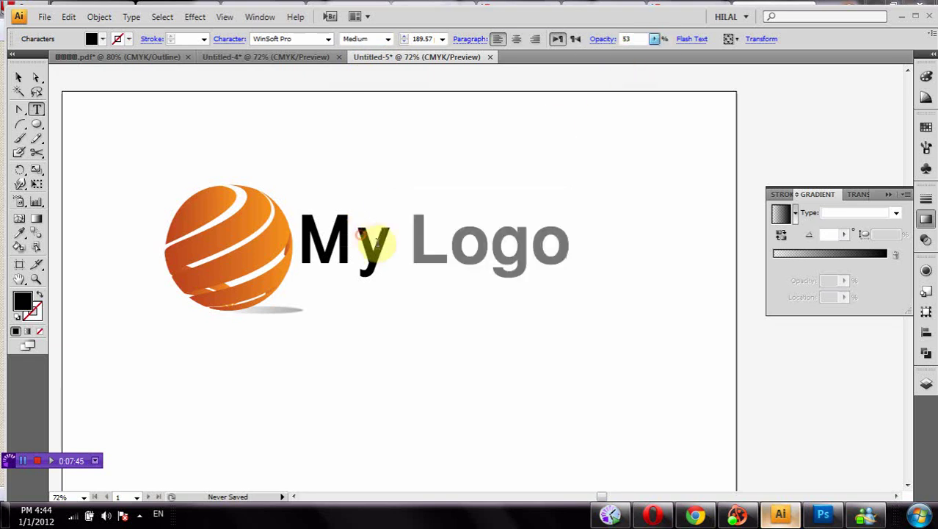
Step: Set the word 'My' to 81% opacity
drag(381, 253, 307, 245)
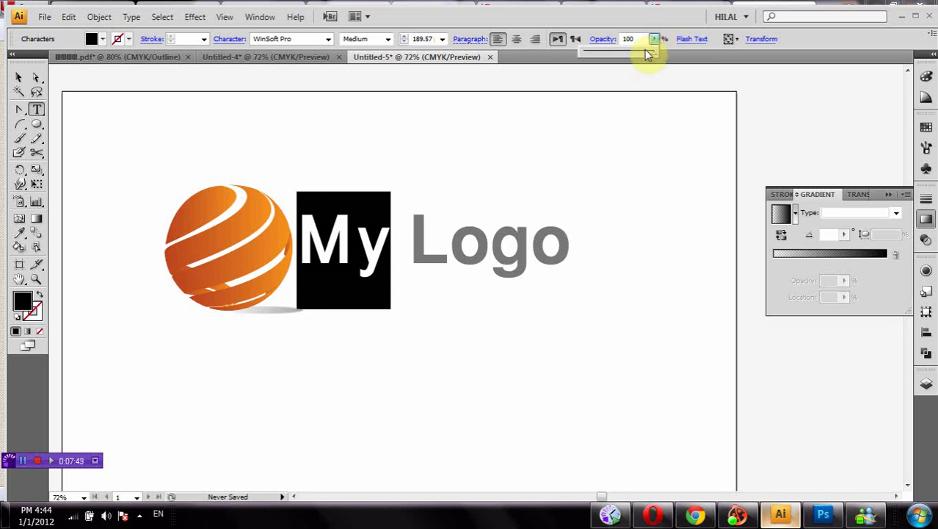
click(353, 239)
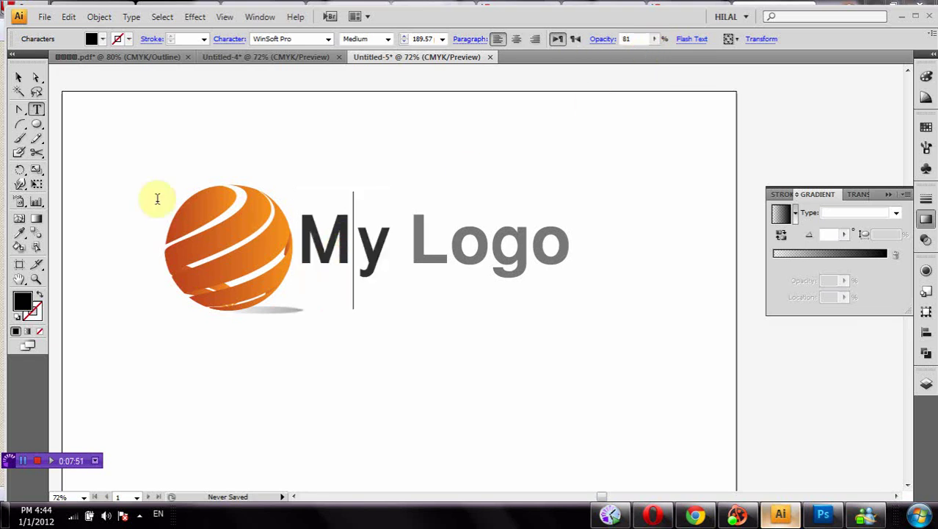
click(20, 77)
Step: Nudge 'My Logo' beside the sphere and group the sphere and text together
click(174, 109)
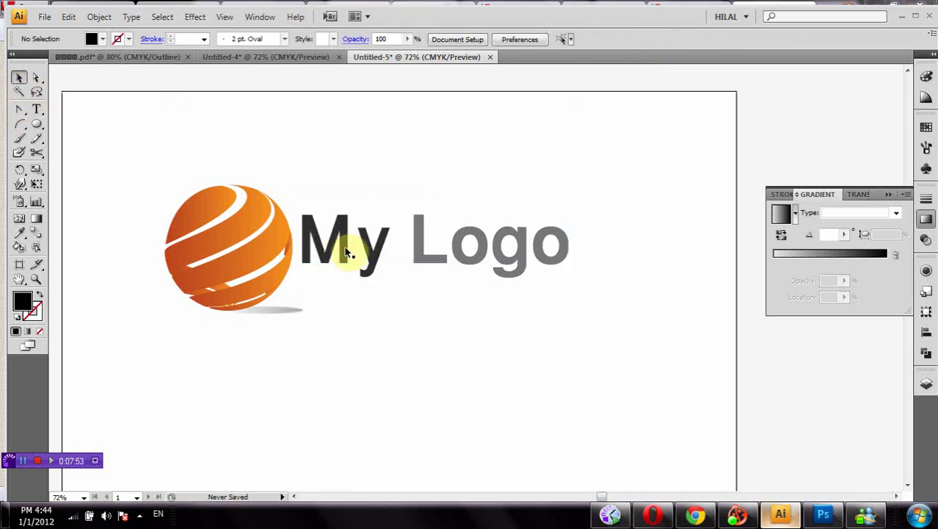
drag(345, 246, 347, 265)
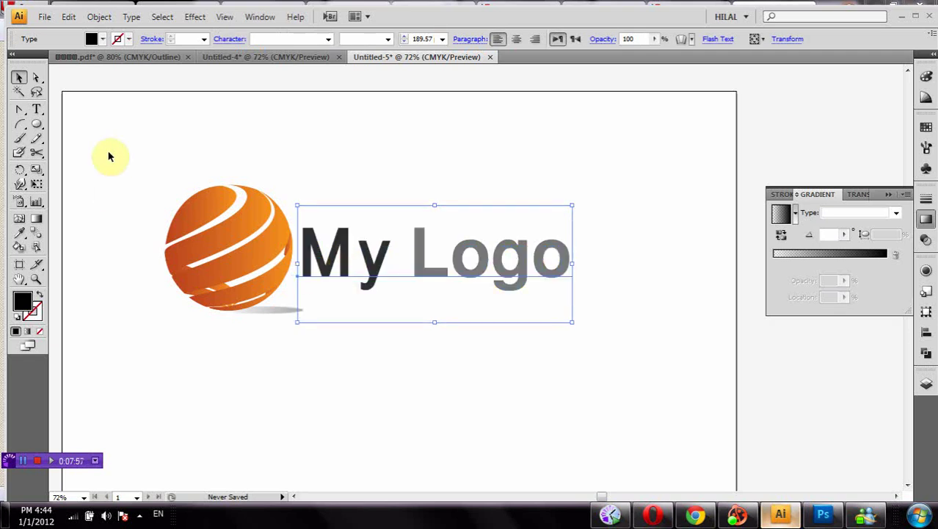
drag(108, 156, 593, 332)
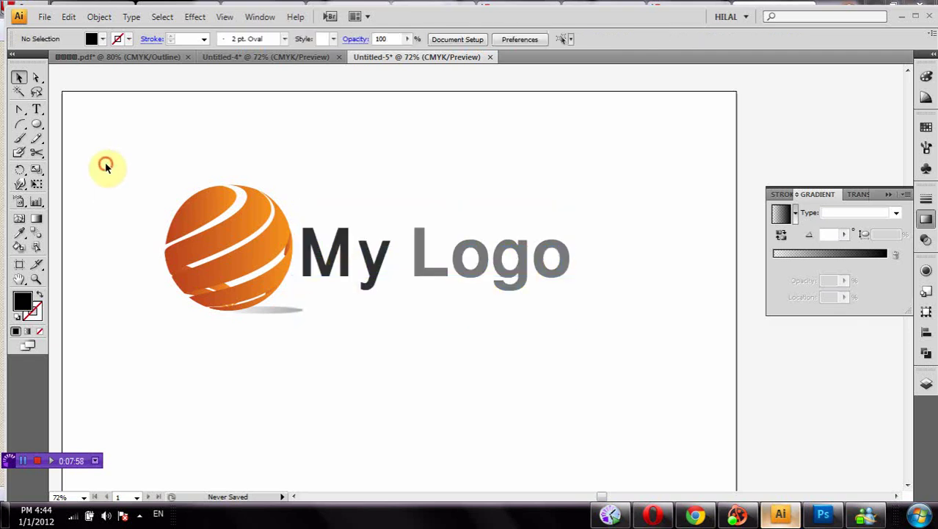
right_click(542, 279)
click(570, 315)
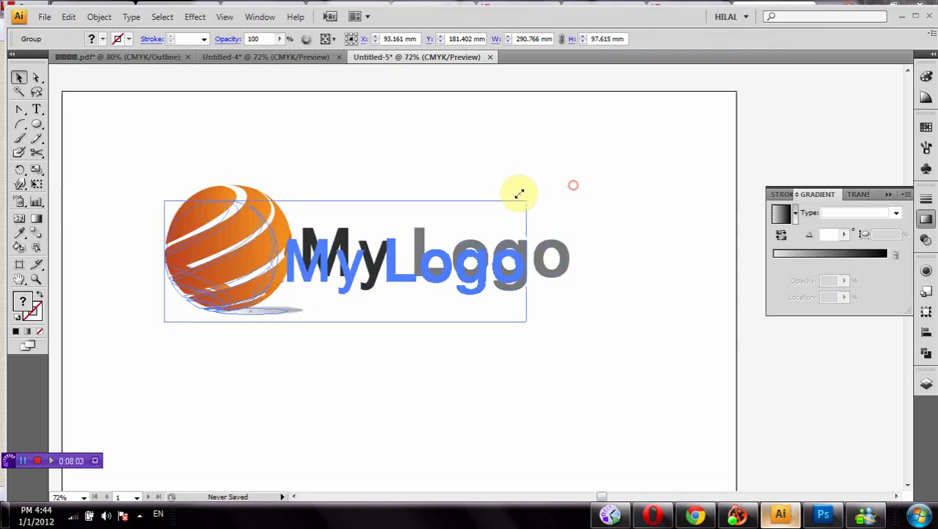
Step: Resize the logo group to about 333.2 × 111.8 mm and place it near the artboard centre
drag(573, 185, 505, 208)
drag(220, 267, 283, 317)
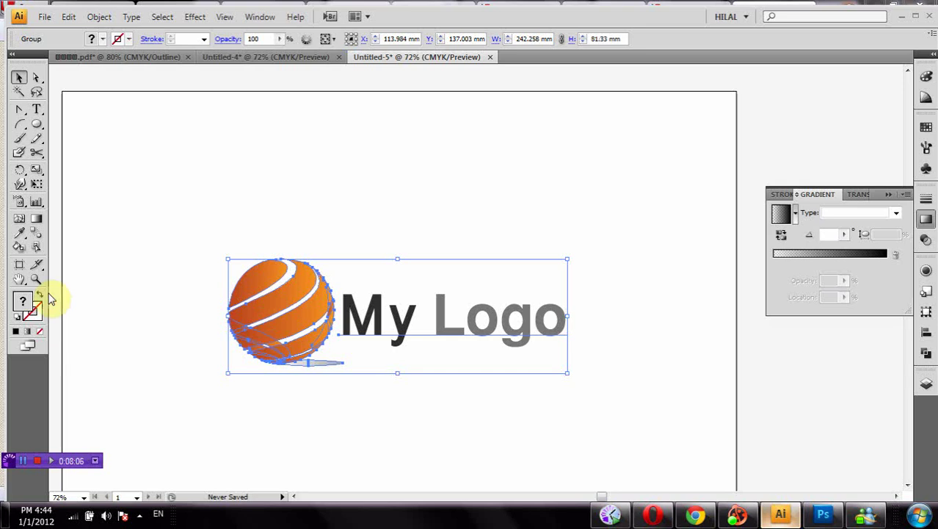
click(20, 279)
drag(382, 405, 460, 360)
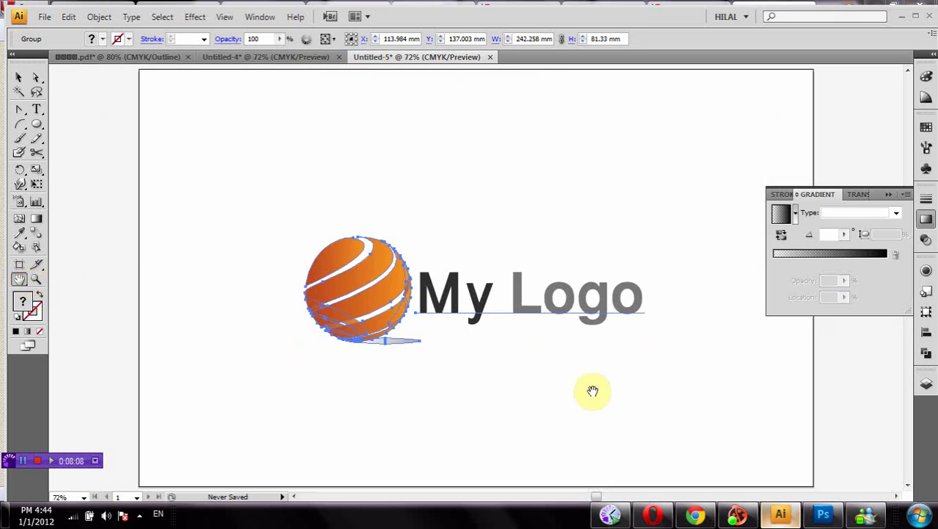
drag(446, 320, 410, 345)
click(36, 184)
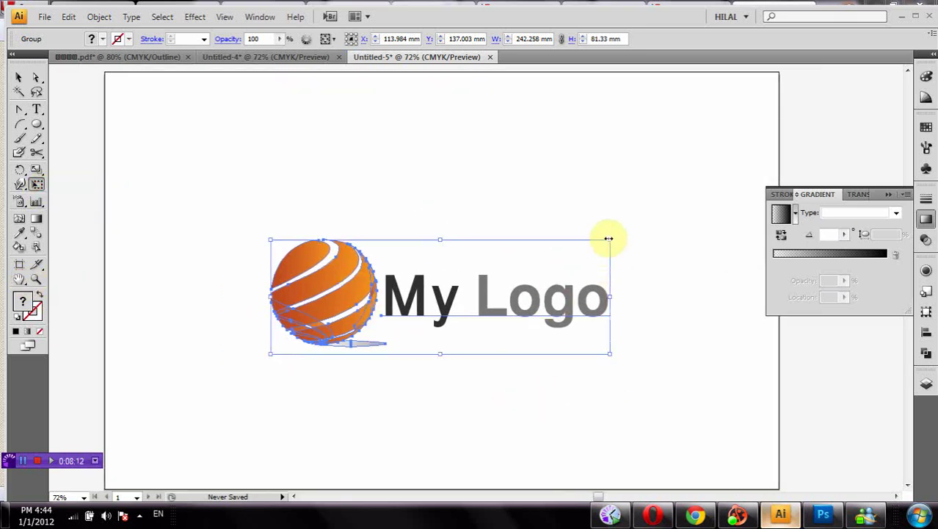
drag(610, 239, 738, 196)
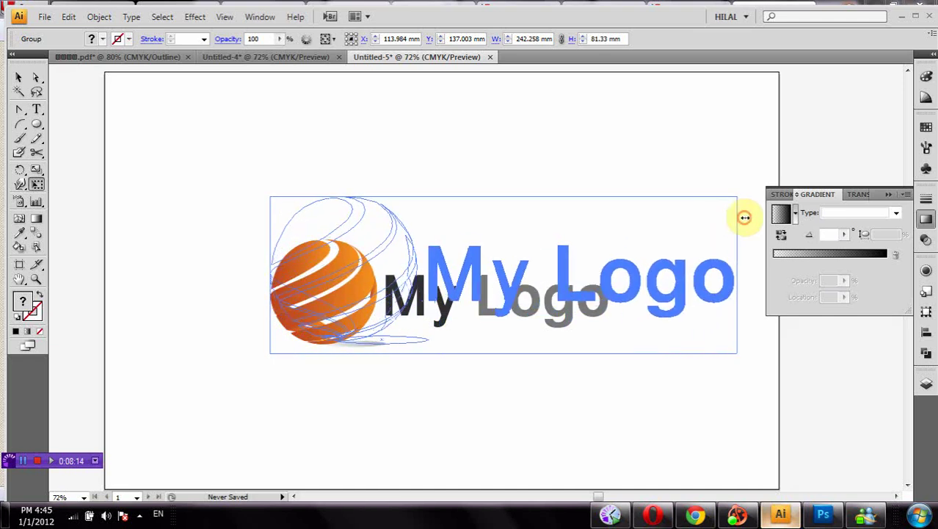
drag(406, 295, 355, 254)
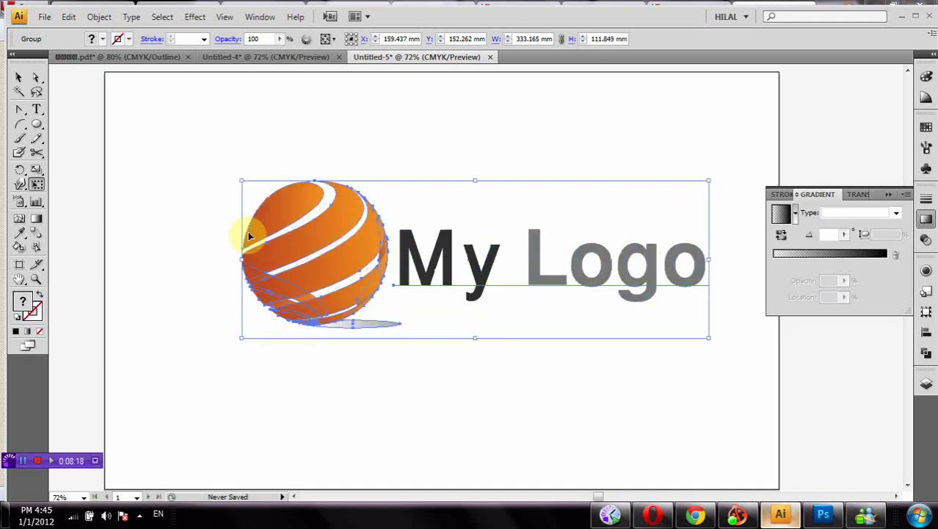
Step: Draw a 481.1 × 297 mm rectangle covering the whole artboard
click(18, 92)
click(37, 123)
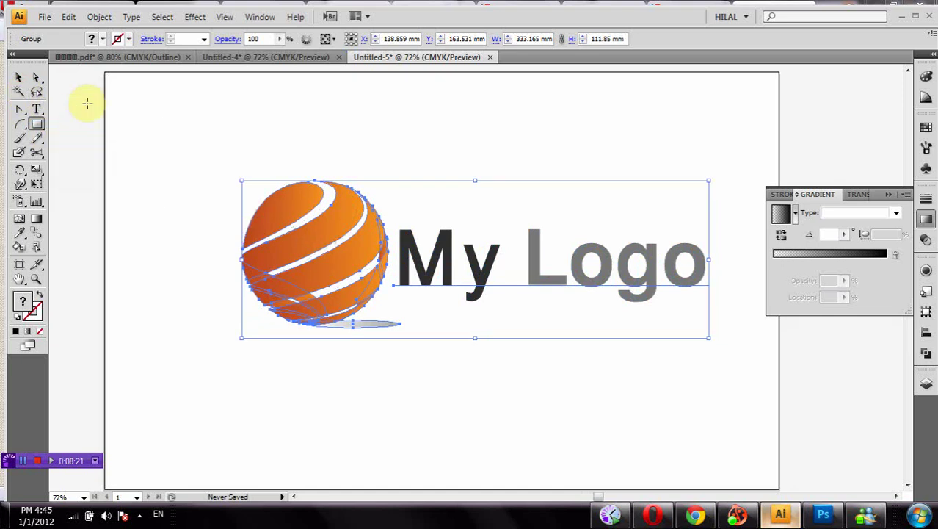
drag(105, 72, 779, 483)
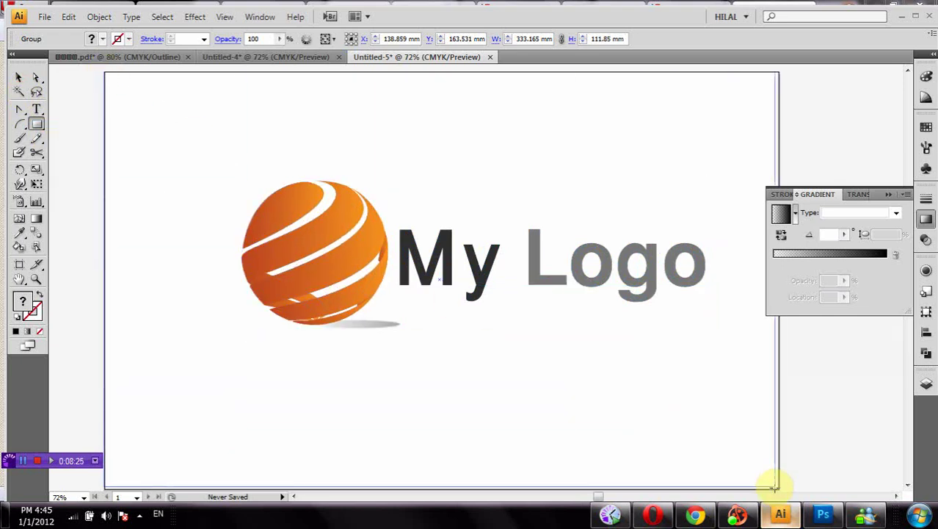
drag(780, 482, 780, 489)
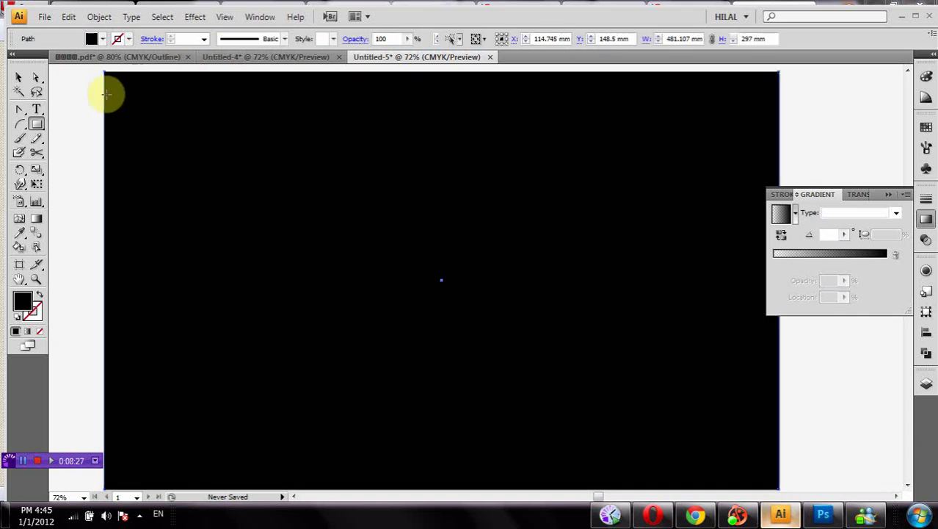
Step: Fill the rectangle with a white-to-light-grey gradient
click(795, 212)
click(807, 240)
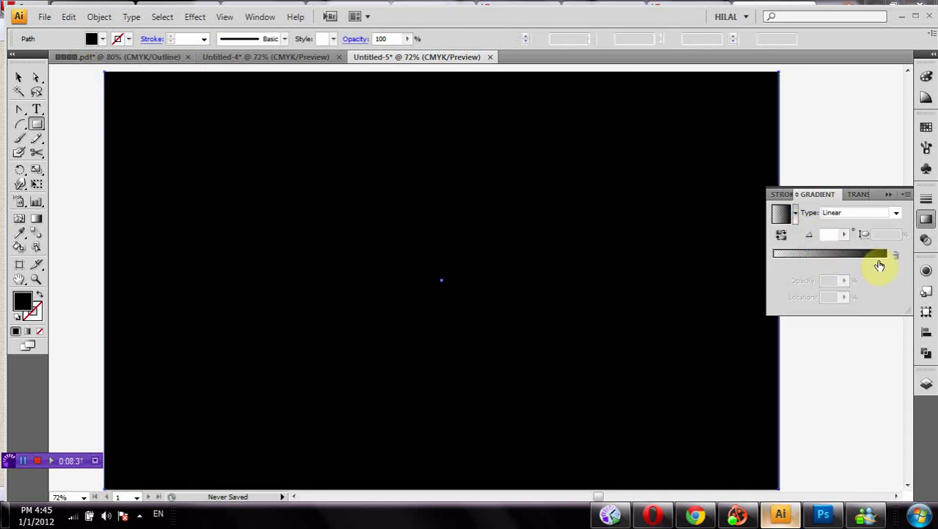
click(884, 263)
double_click(884, 263)
key(Escape)
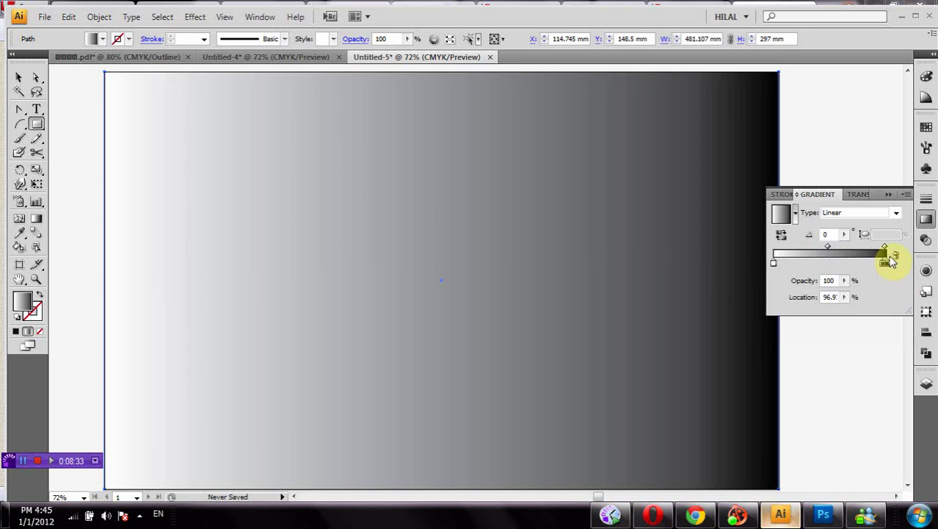
double_click(884, 263)
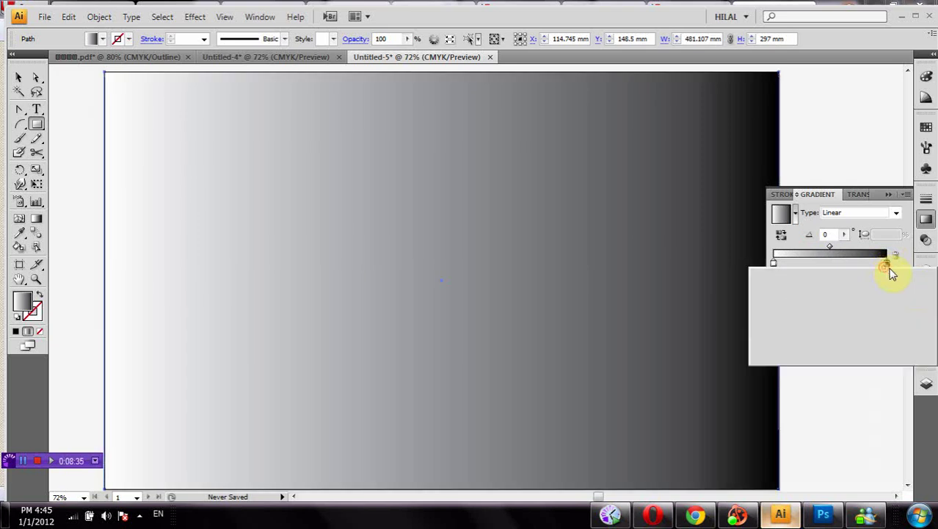
click(843, 328)
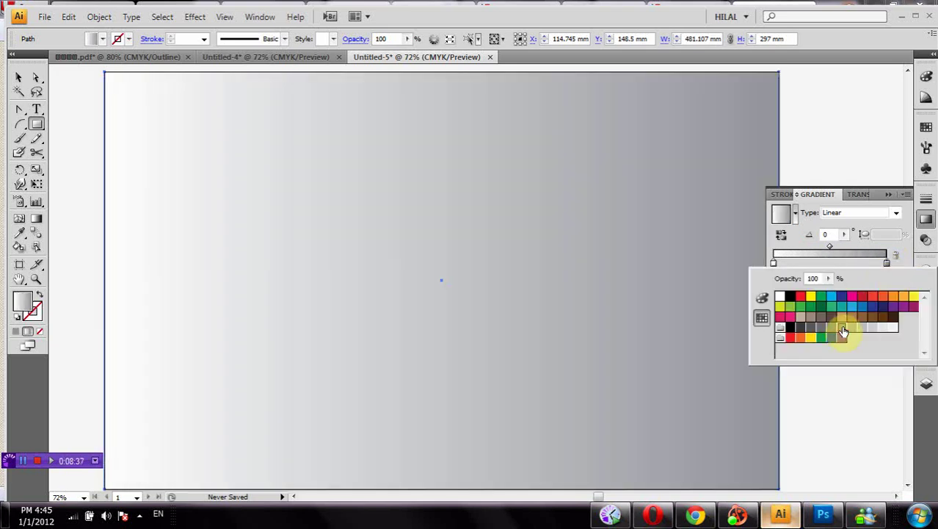
click(863, 328)
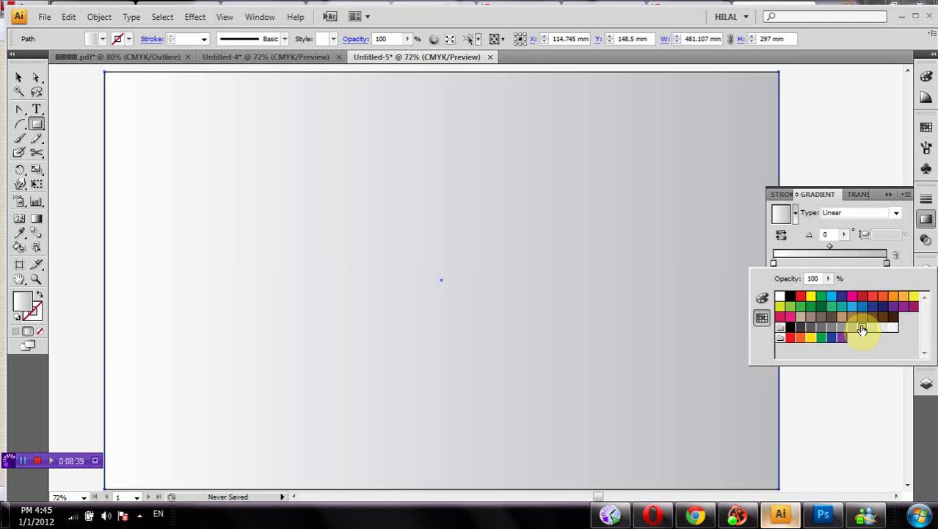
Step: Send the background rectangle behind the logo and make its gradient radial
right_click(578, 237)
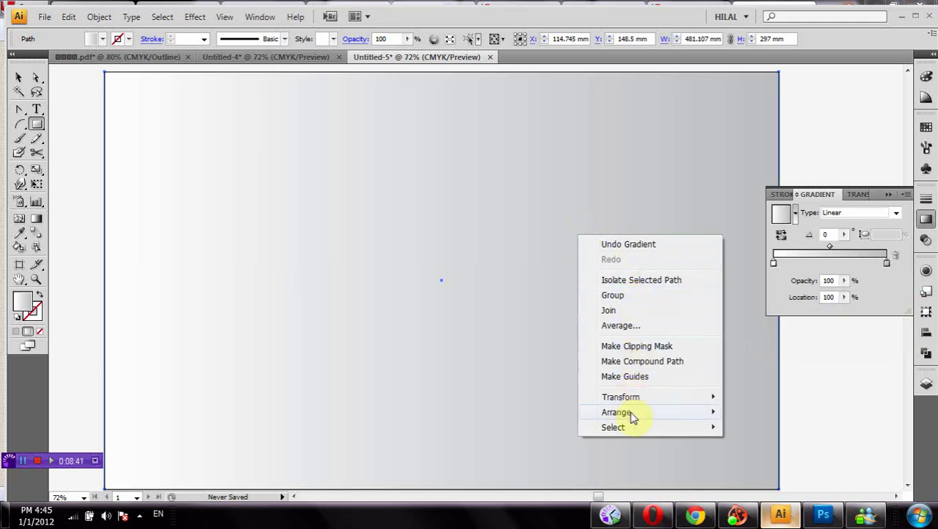
mouse_move(617, 412)
click(749, 456)
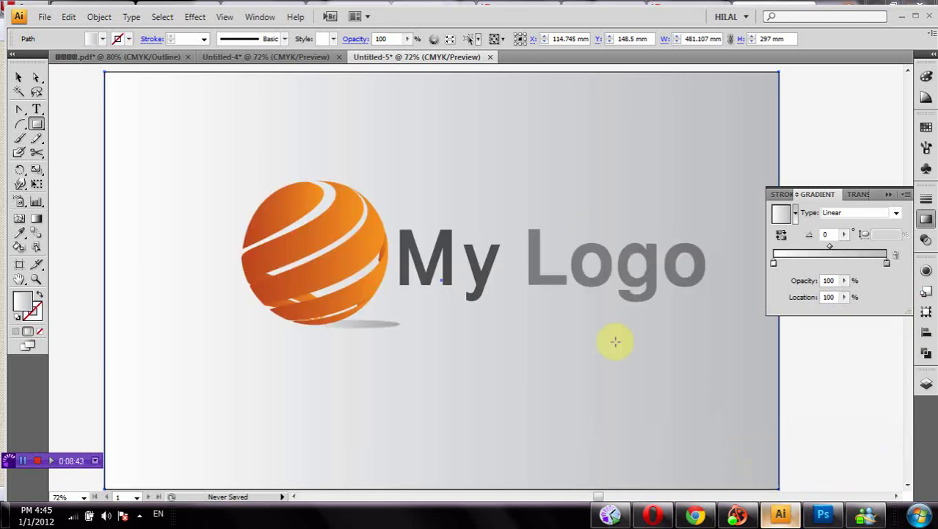
click(842, 215)
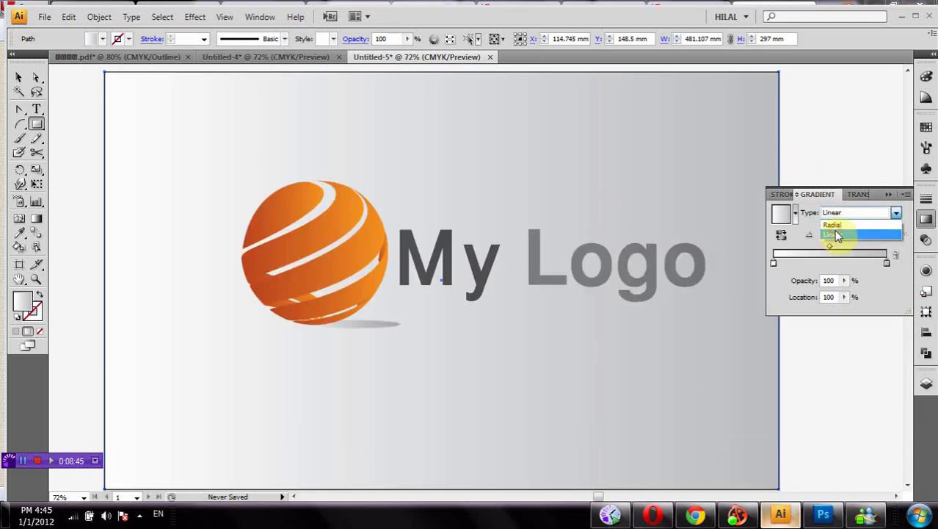
click(837, 235)
click(843, 215)
click(841, 225)
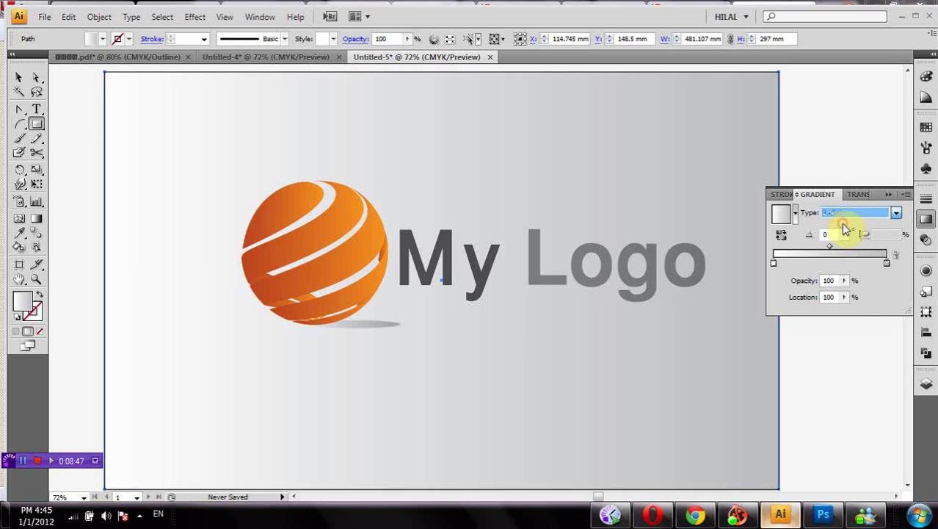
click(20, 78)
click(415, 270)
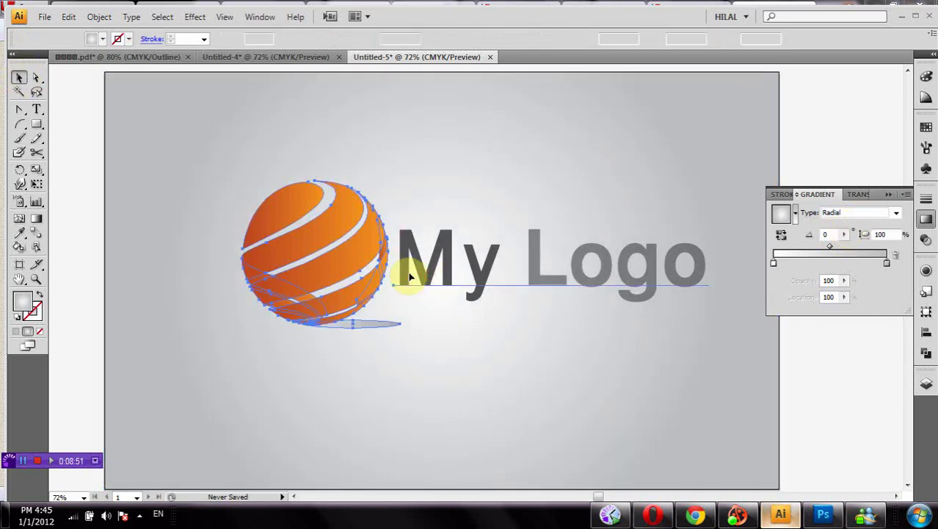
Step: Ungroup the logo, select only the 'My Logo' text, and give it a white 3 pt stroke
right_click(410, 275)
click(459, 331)
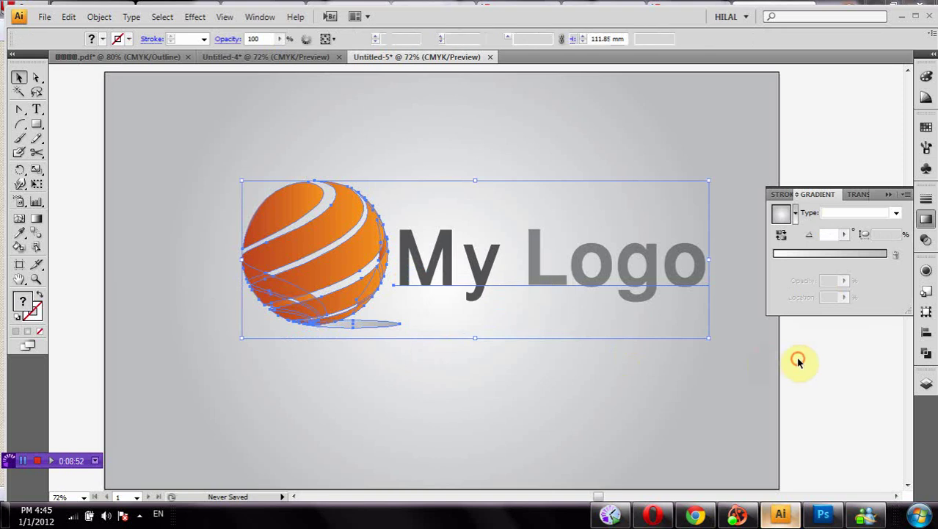
click(632, 275)
click(419, 210)
click(121, 41)
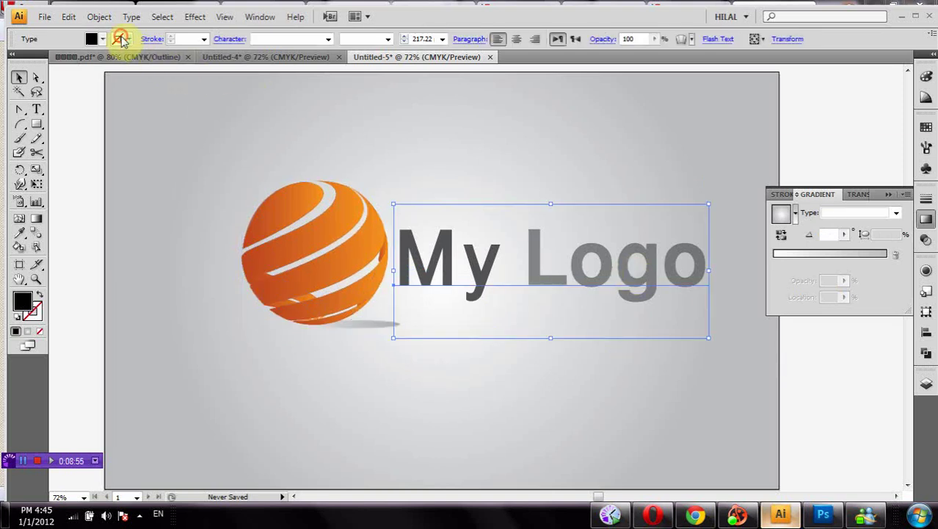
click(22, 54)
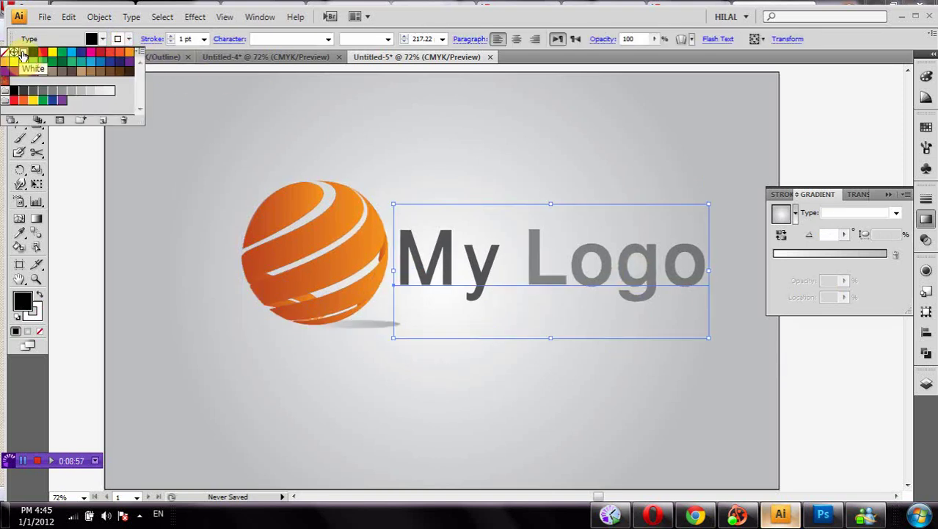
click(170, 36)
click(170, 36)
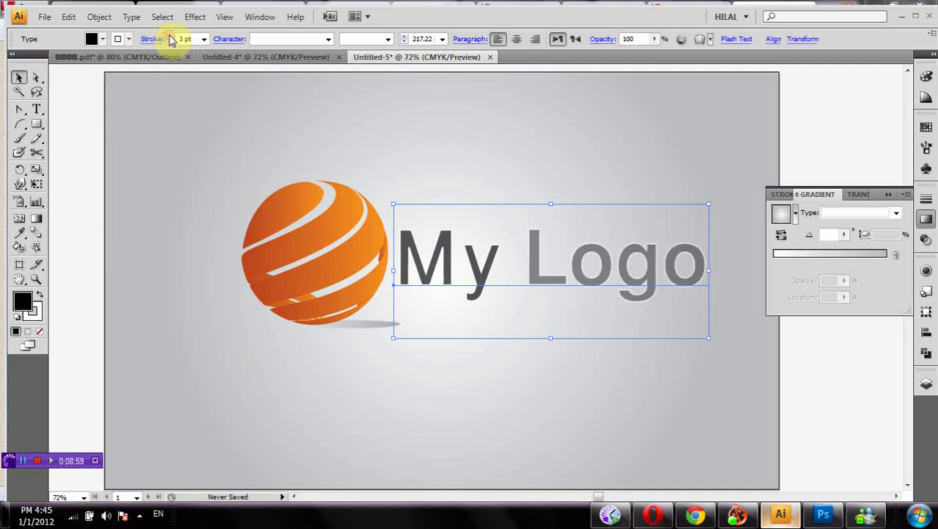
Step: Add a Multiply 76% drop shadow (0 mm offsets, 0.4 mm blur), then raise stroke to 6 pt
click(195, 17)
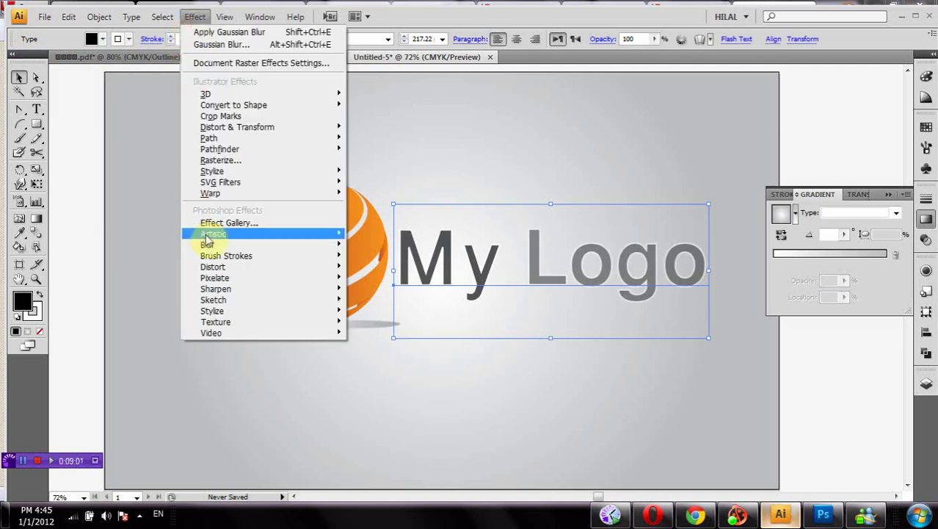
mouse_move(212, 171)
click(406, 185)
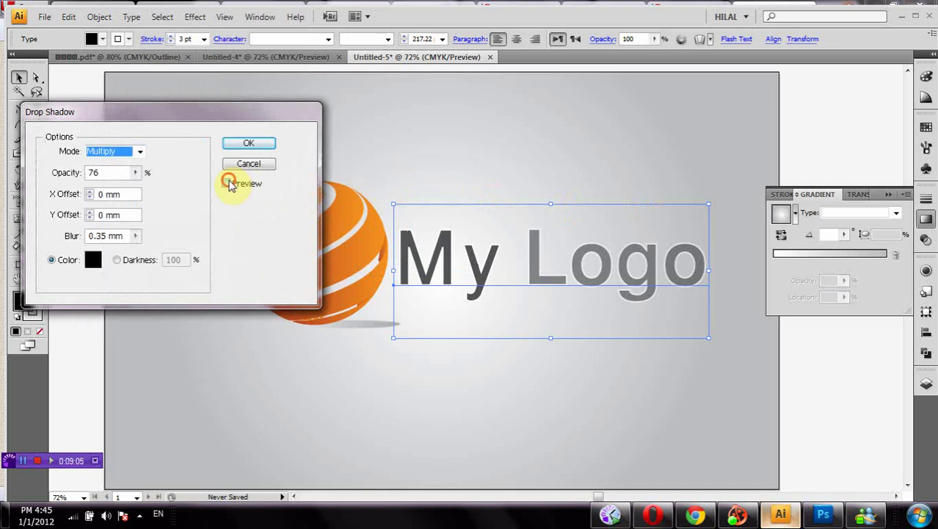
click(228, 183)
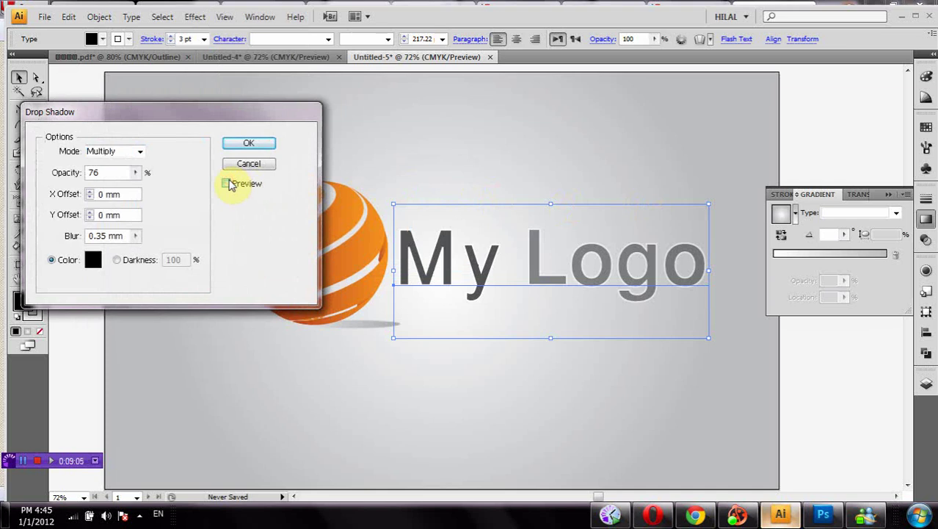
click(135, 237)
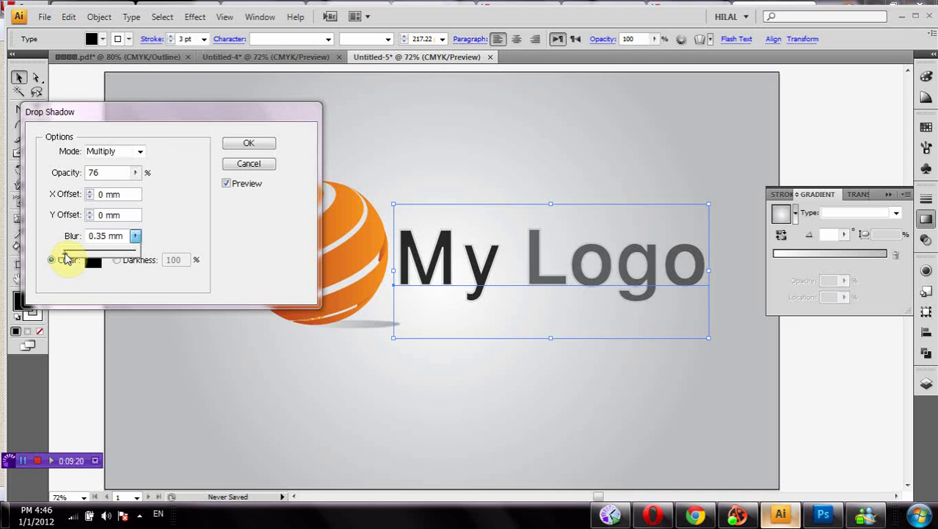
click(103, 235)
text(0.4)
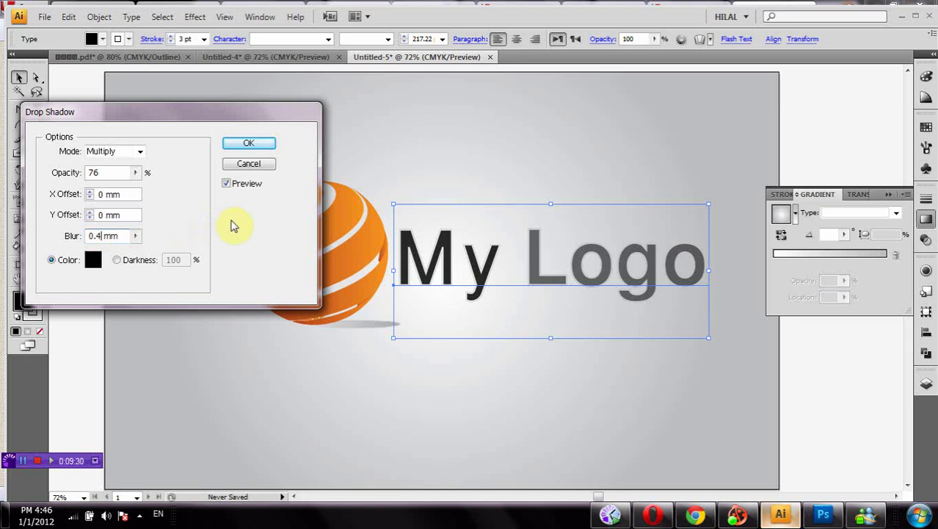
click(251, 144)
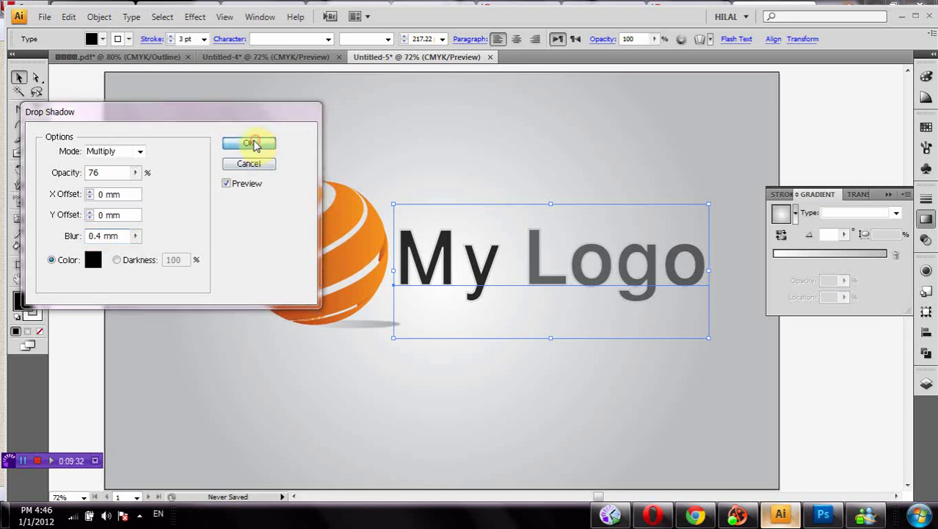
click(172, 36)
click(172, 35)
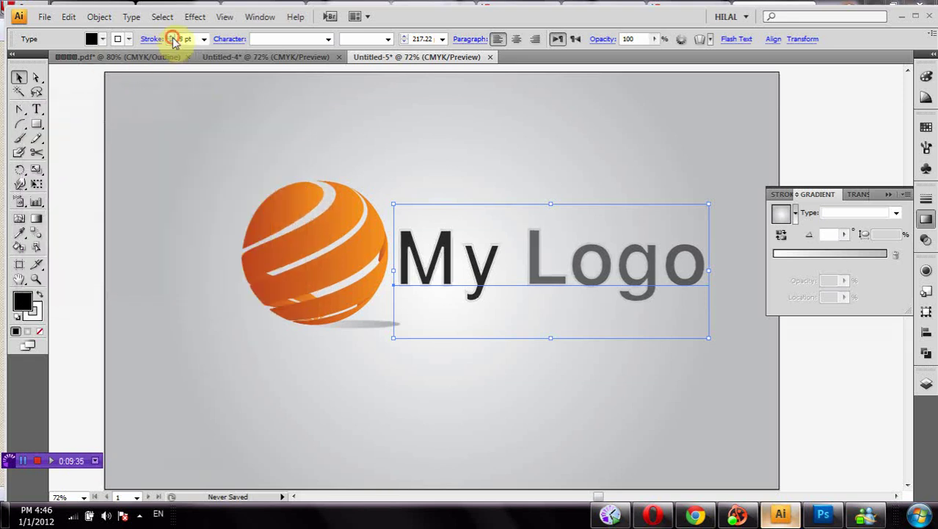
click(172, 36)
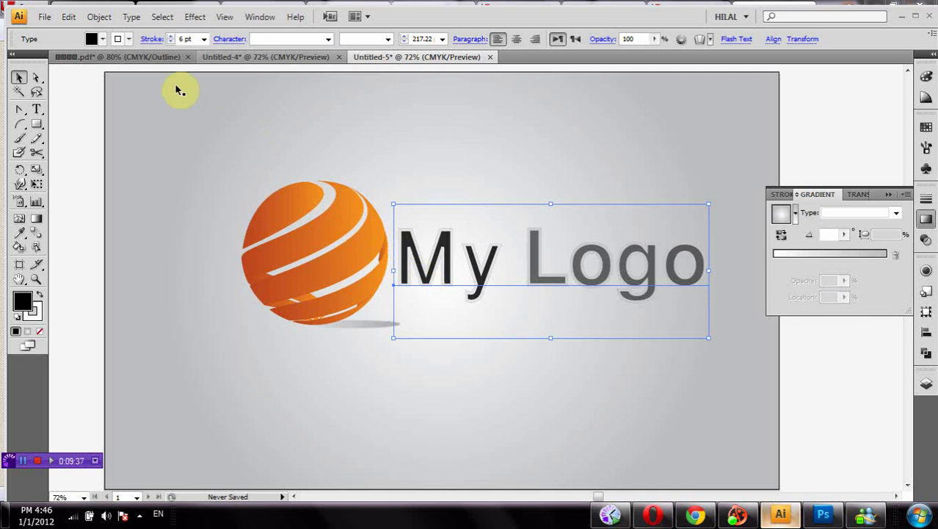
Step: Dismiss the memory alert, undo the background's move, and switch back to View > Preview
click(837, 381)
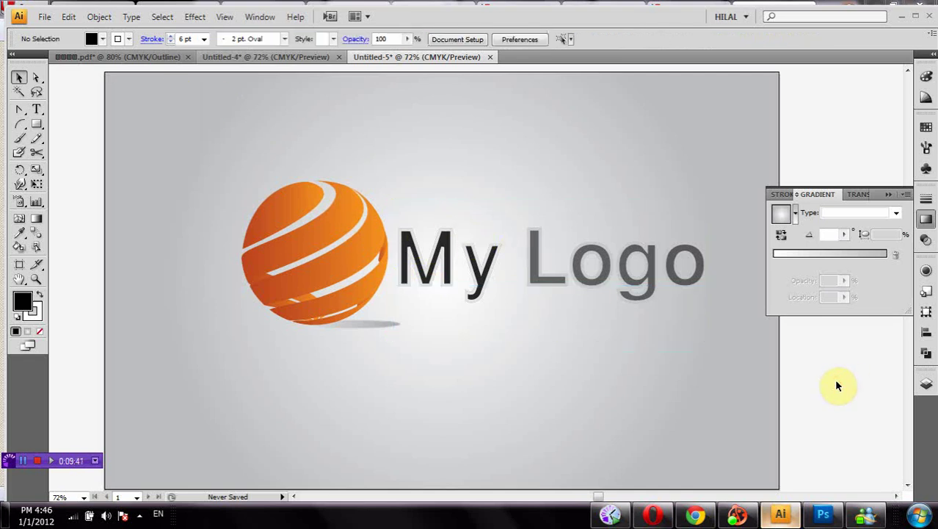
click(626, 264)
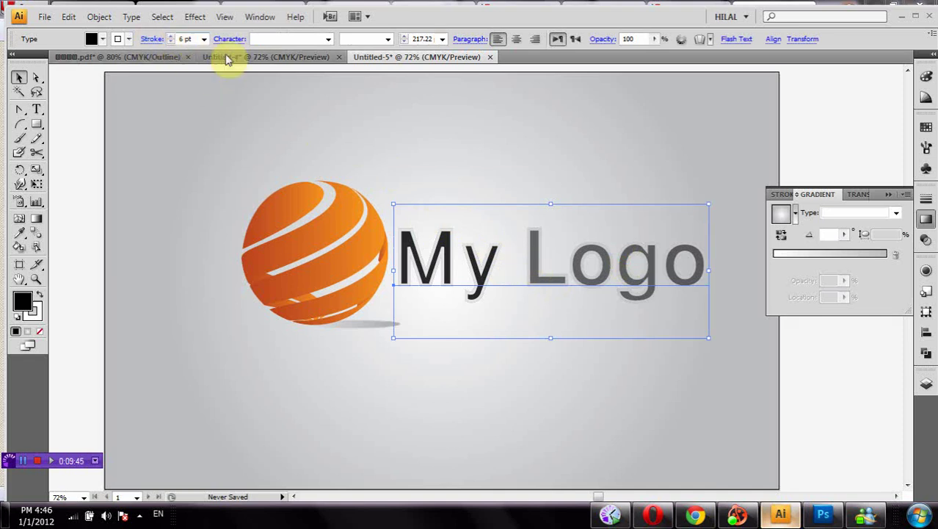
click(859, 373)
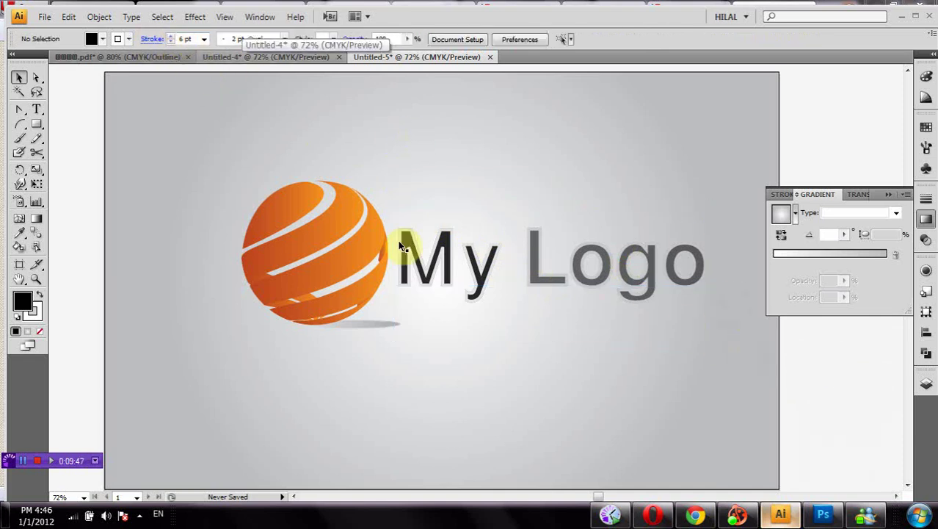
click(231, 184)
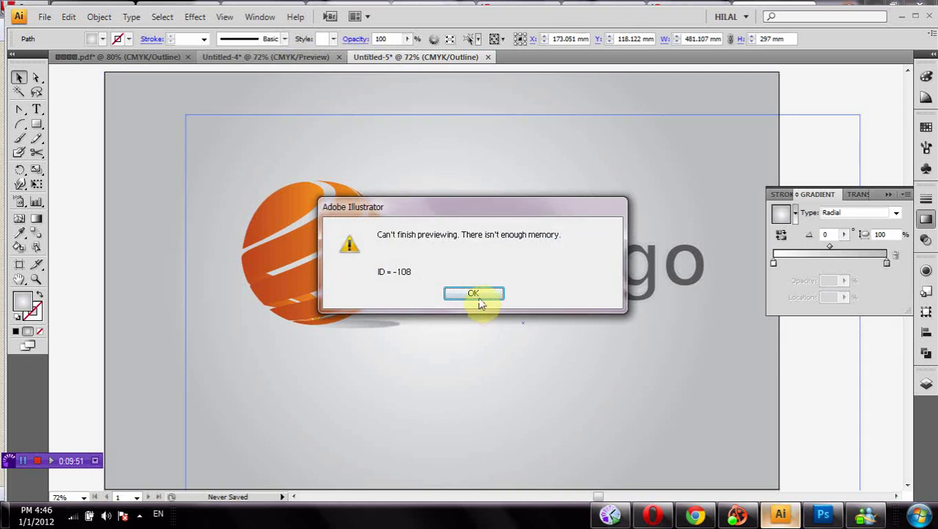
click(474, 294)
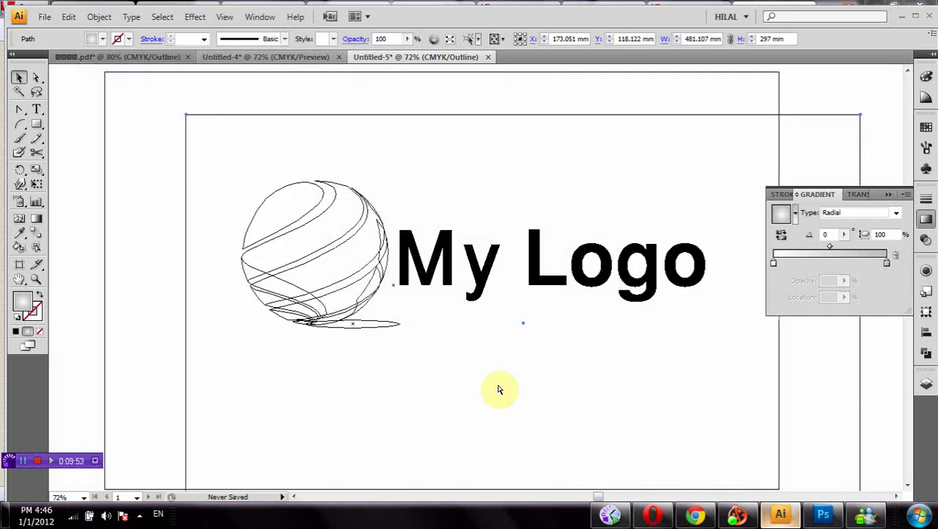
key(ctrl+z)
click(195, 16)
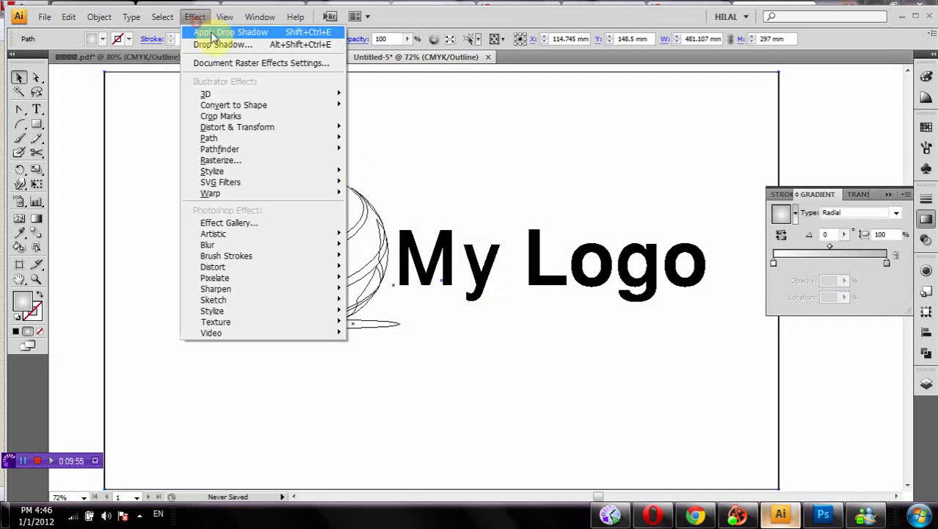
click(269, 8)
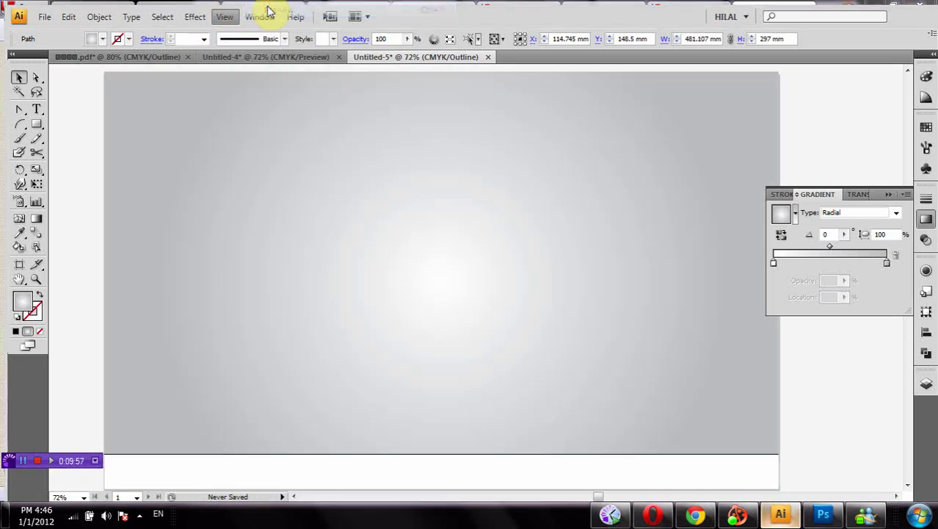
Step: Group the orange sphere and 'My Logo' text, then shift the group slightly down and left
click(325, 210)
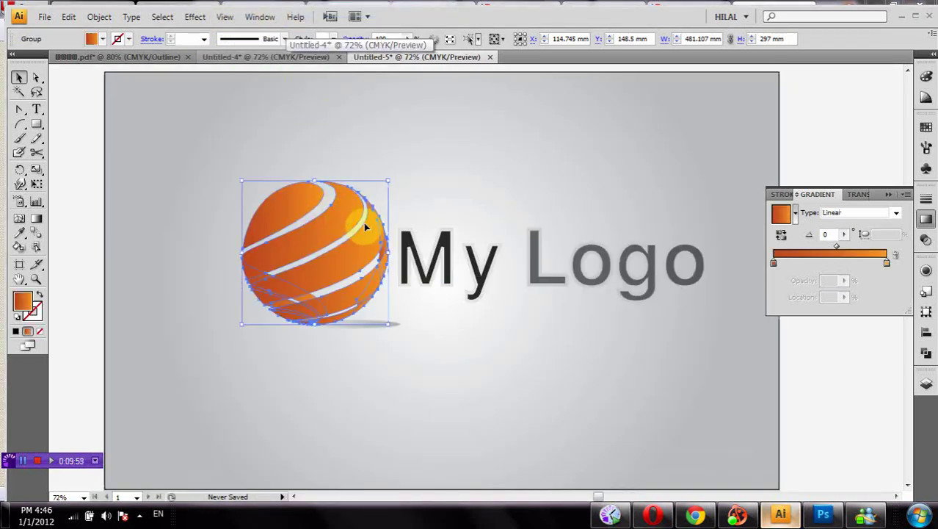
right_click(547, 275)
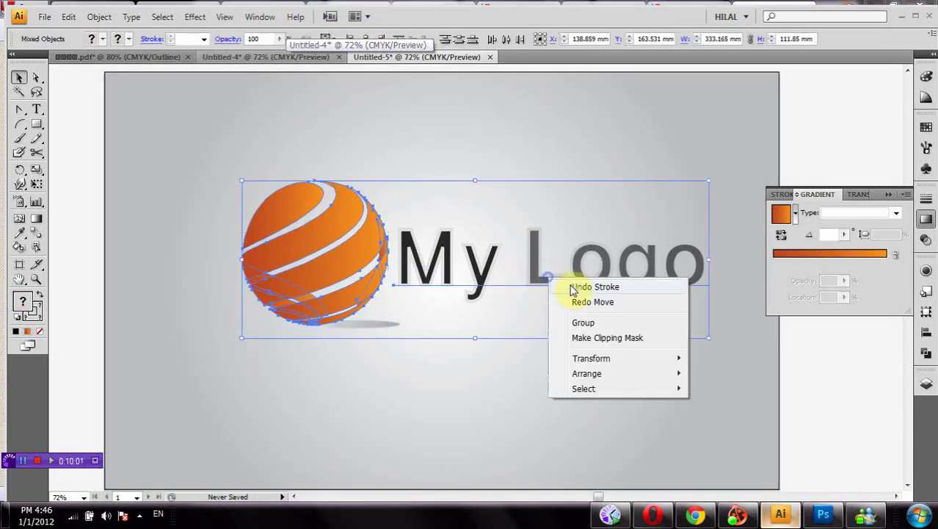
click(584, 321)
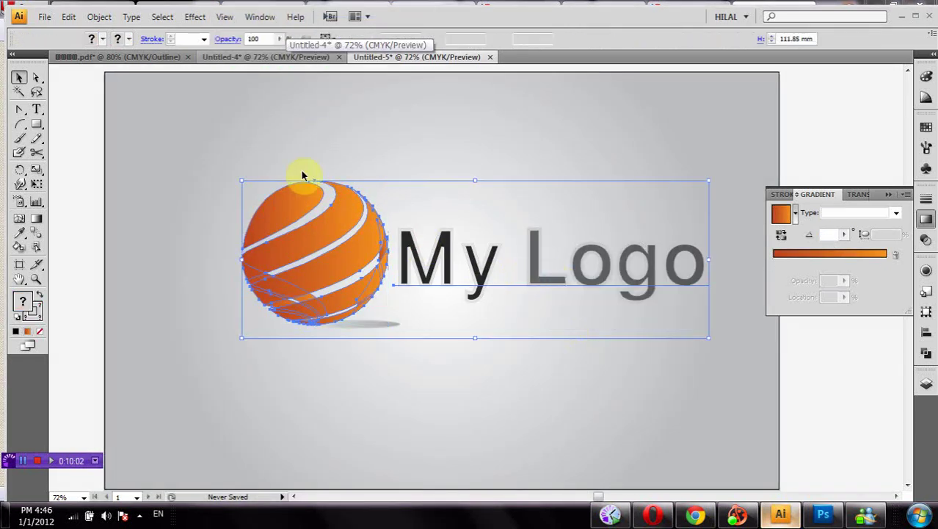
click(228, 93)
drag(329, 234, 313, 256)
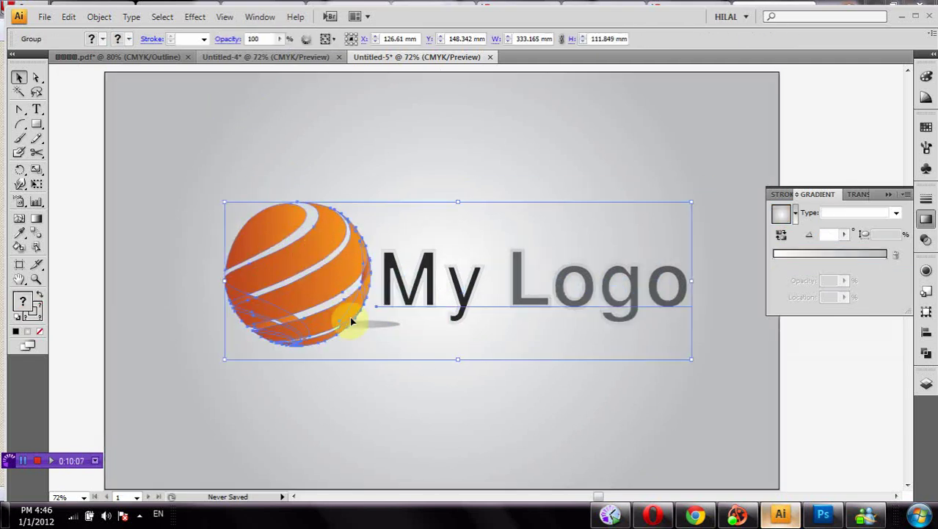
click(352, 351)
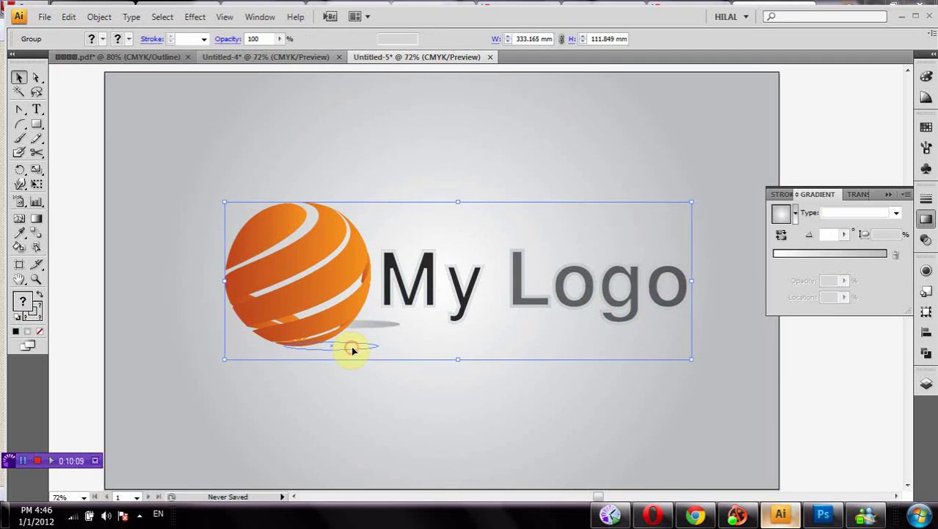
click(835, 420)
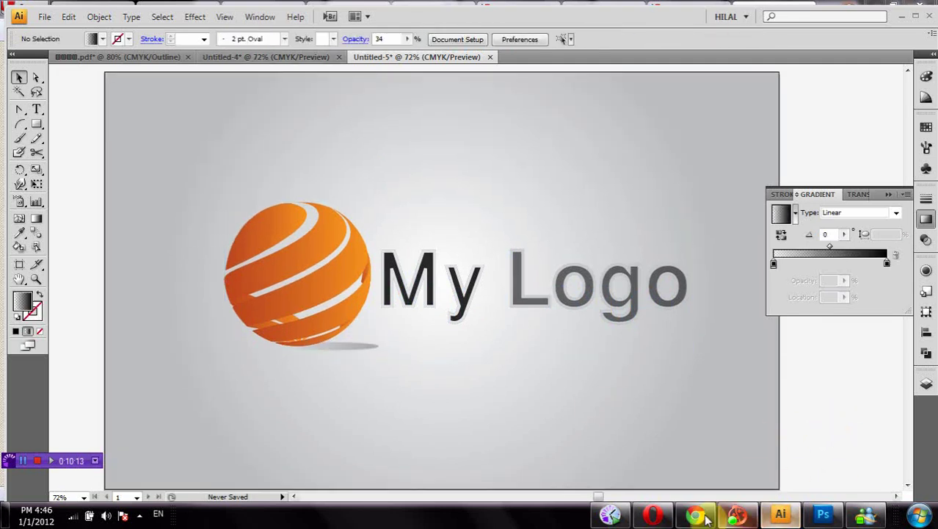
Step: Switch to Opera and scroll the toplogo.yolasite.com logo guide to its embedded tutorial video
click(652, 514)
scroll(586, 382, up, 5)
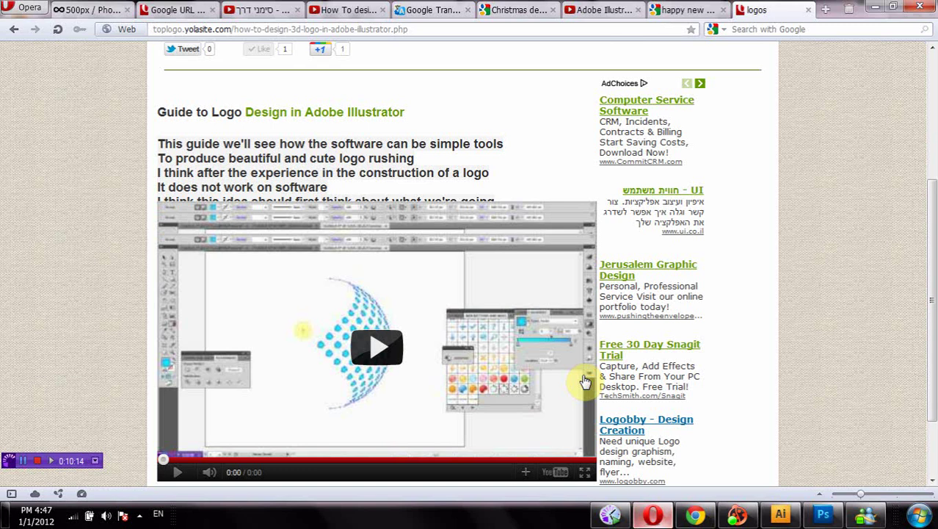
drag(182, 168, 328, 191)
scroll(326, 191, down, 2)
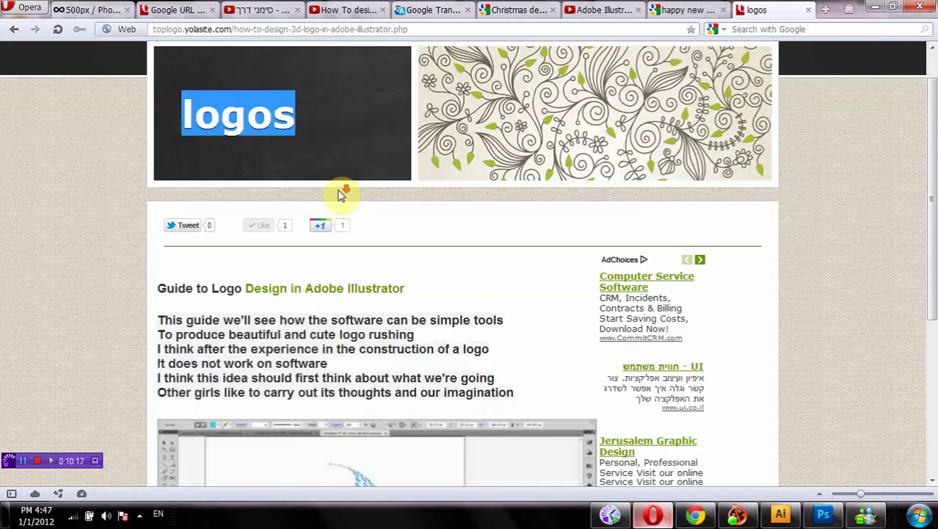
scroll(341, 192, down, 8)
scroll(342, 192, up, 1)
scroll(342, 192, up, 6)
scroll(341, 193, down, 5)
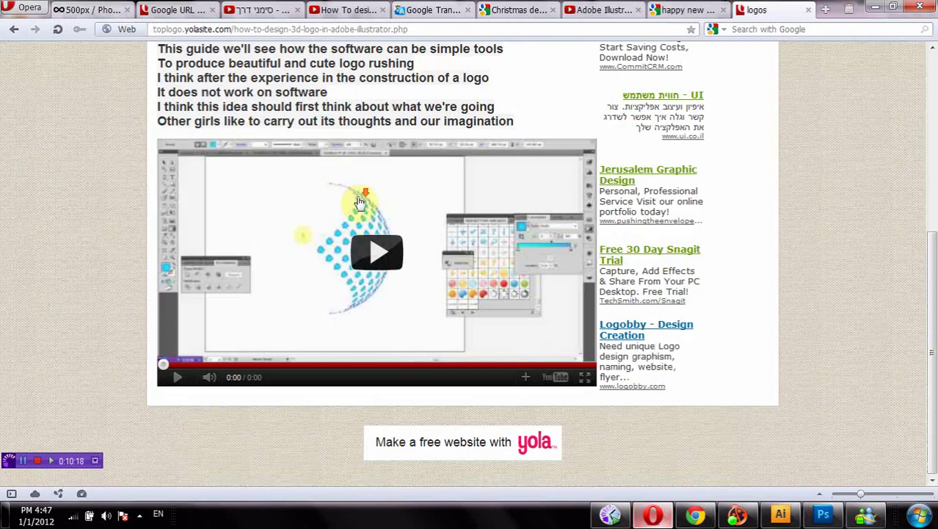